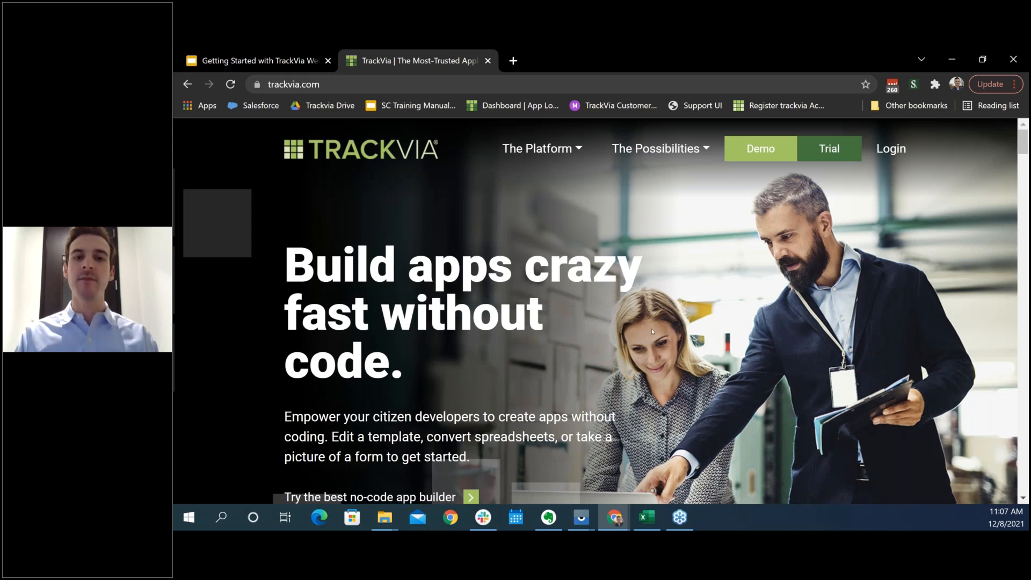
Request an instant free trial with the company email, changing its address suffix to webinar2, and complete the reCAPTCHA check
{"action": "left_click", "coordinate": [834, 158]}
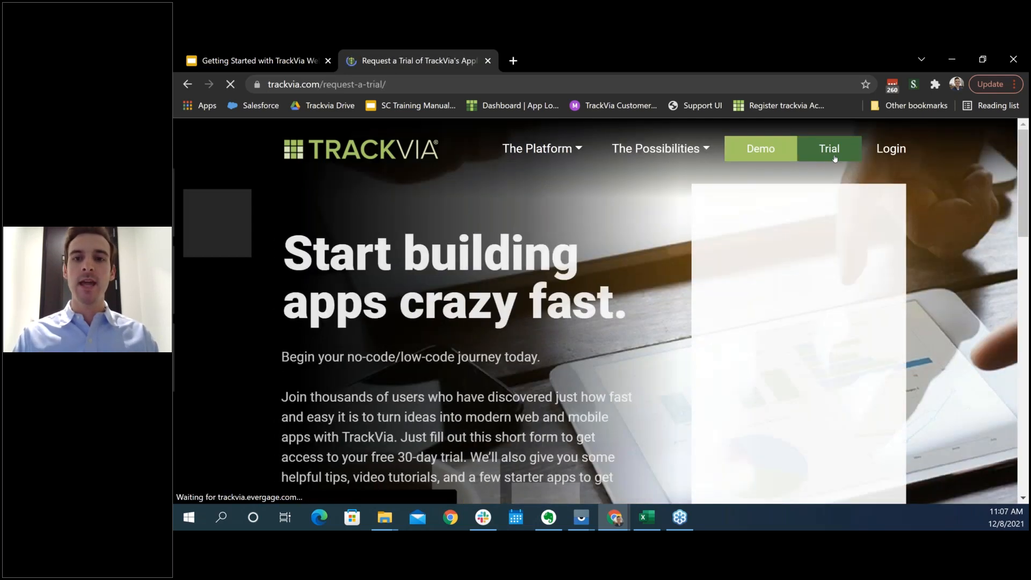
{"action": "left_click", "coordinate": [820, 301]}
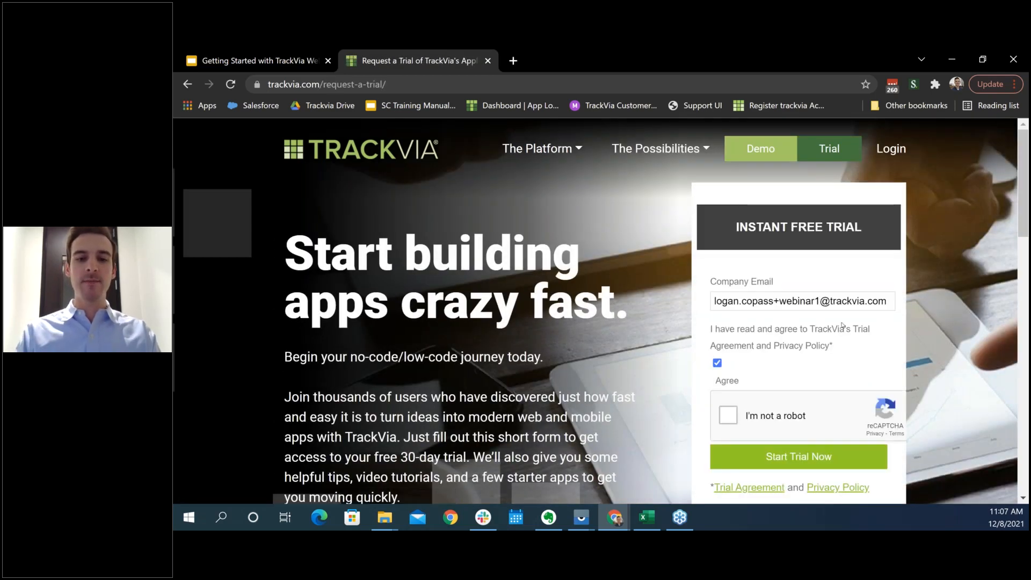
{"action": "key", "text": "BackSpace"}
{"action": "type", "text": "2"}
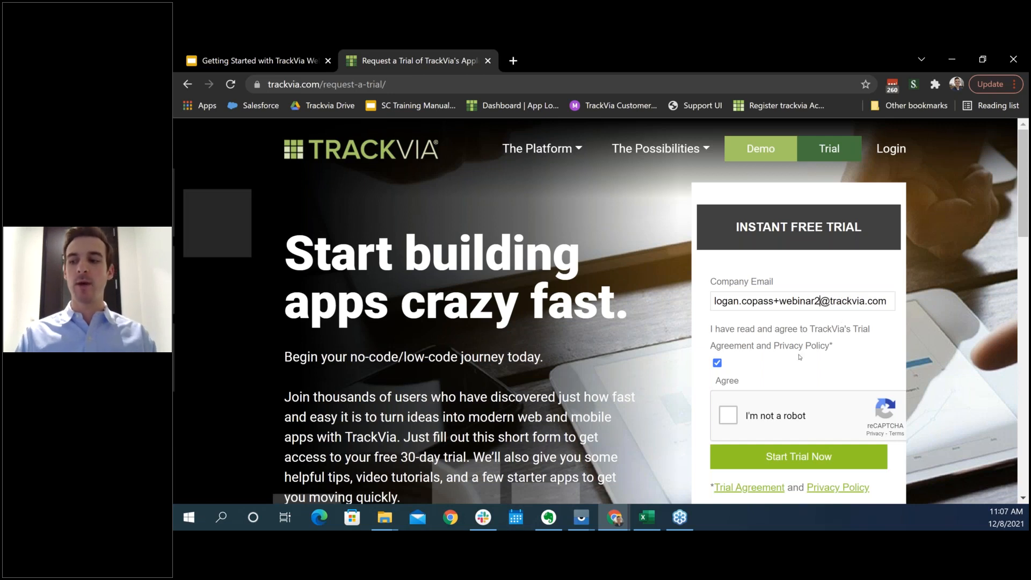
{"action": "left_click", "coordinate": [728, 415]}
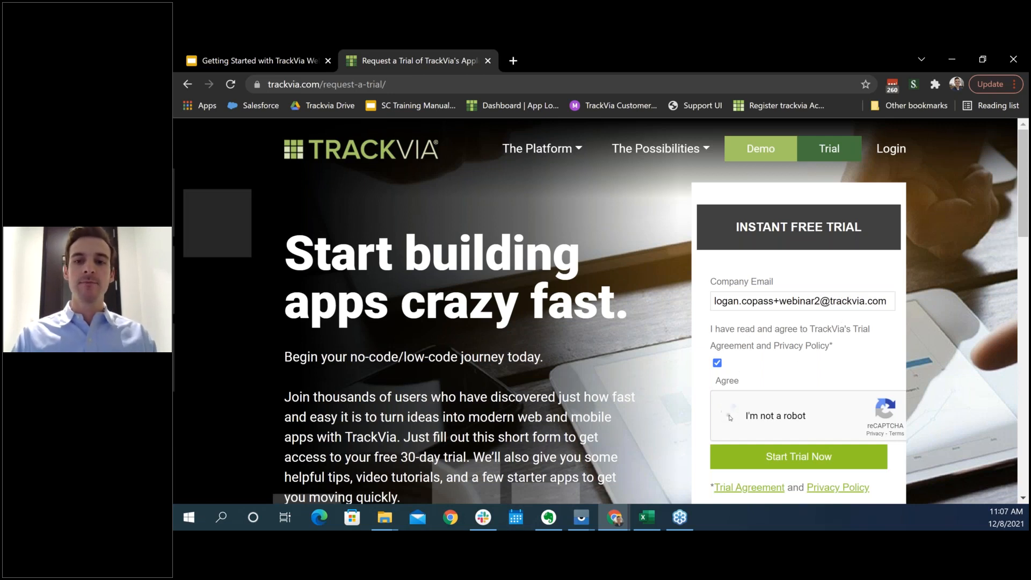
{"action": "scroll", "coordinate": [821, 387], "scroll_direction": "down", "scroll_amount": 1}
{"action": "left_click", "coordinate": [800, 404]}
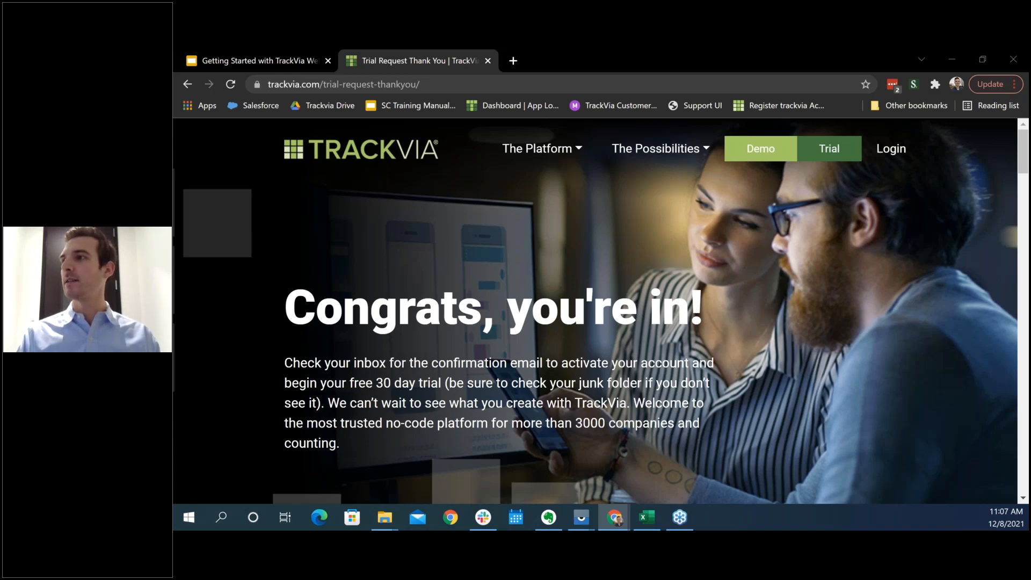
Bring up the trial activation email in Gmail and follow its link to set up a password
{"action": "left_click_drag", "start_coordinate": [1029, 228], "coordinate": [622, 80]}
{"action": "scroll", "coordinate": [664, 357], "scroll_direction": "down", "scroll_amount": 5}
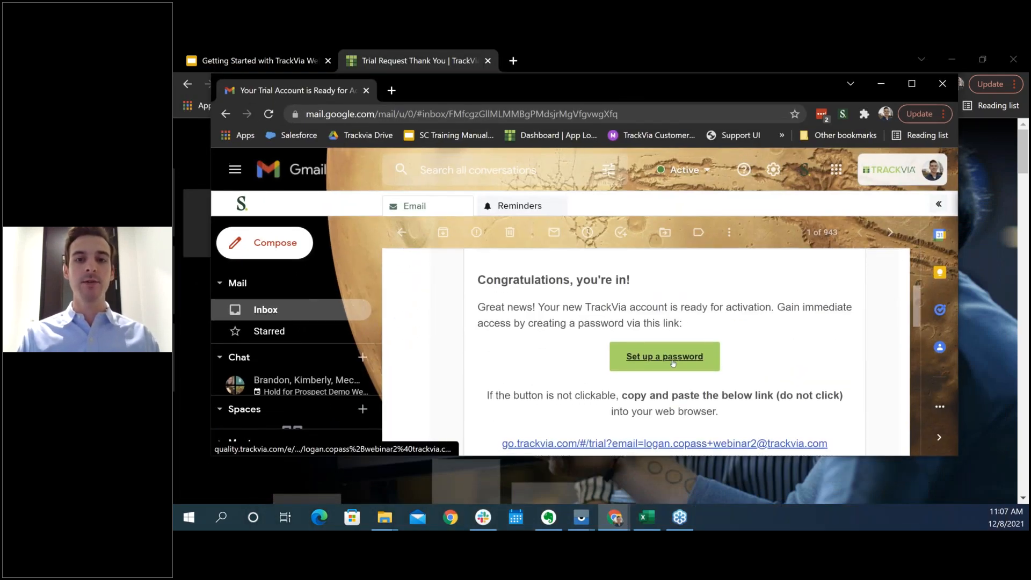
{"action": "left_click", "coordinate": [673, 363]}
{"action": "left_click_drag", "start_coordinate": [539, 86], "coordinate": [1029, 64]}
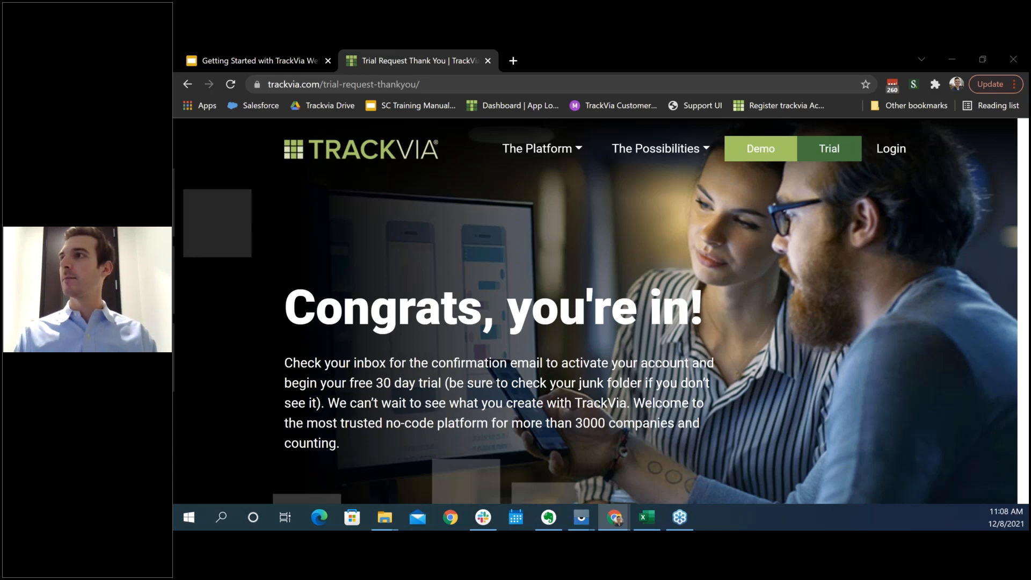
Bring the new trial account into the main browser window, decline the LastPass update and dismiss the welcome dialog
{"action": "left_click_drag", "start_coordinate": [1028, 261], "coordinate": [577, 60]}
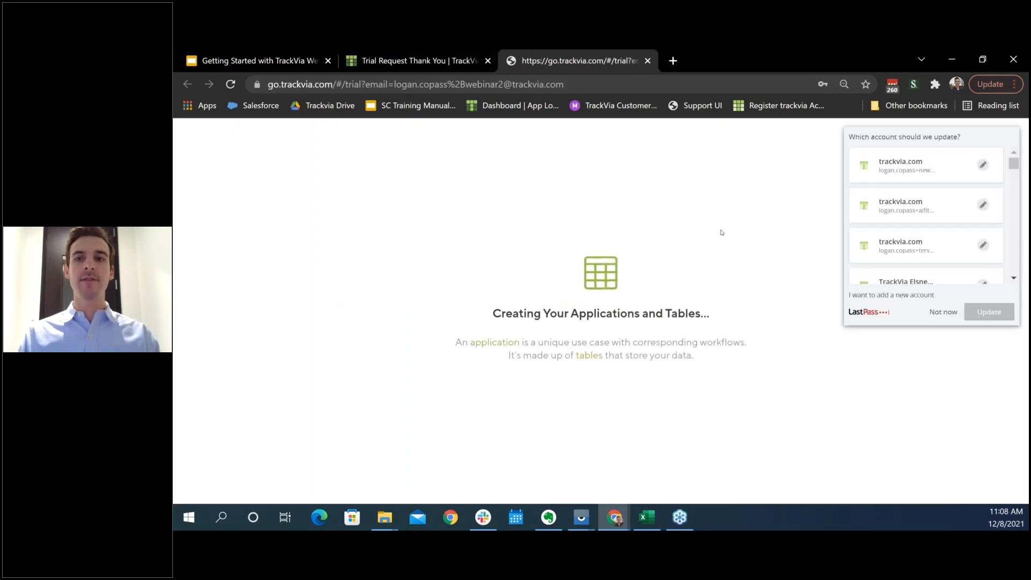
{"action": "left_click", "coordinate": [943, 311]}
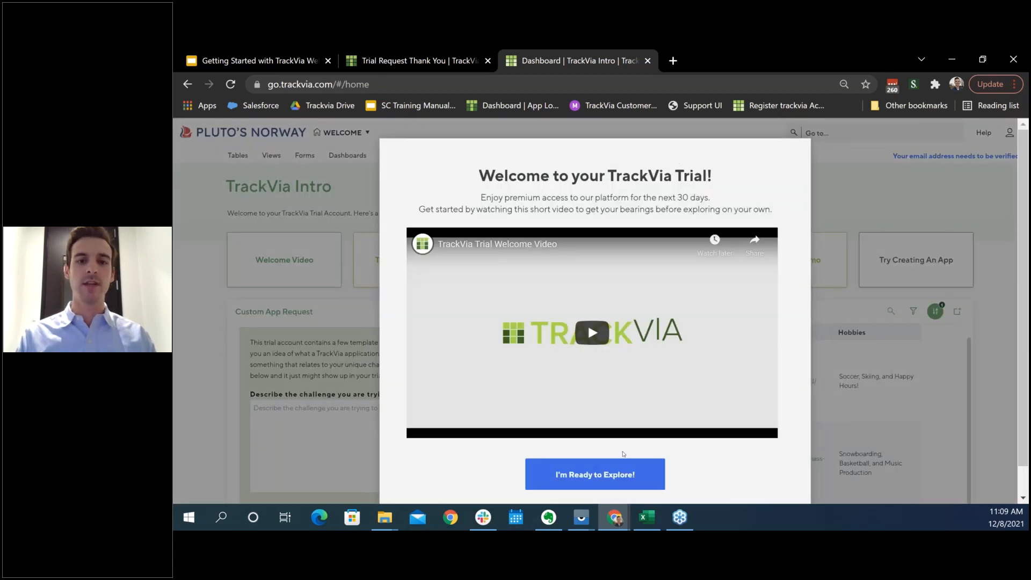
{"action": "left_click", "coordinate": [576, 477]}
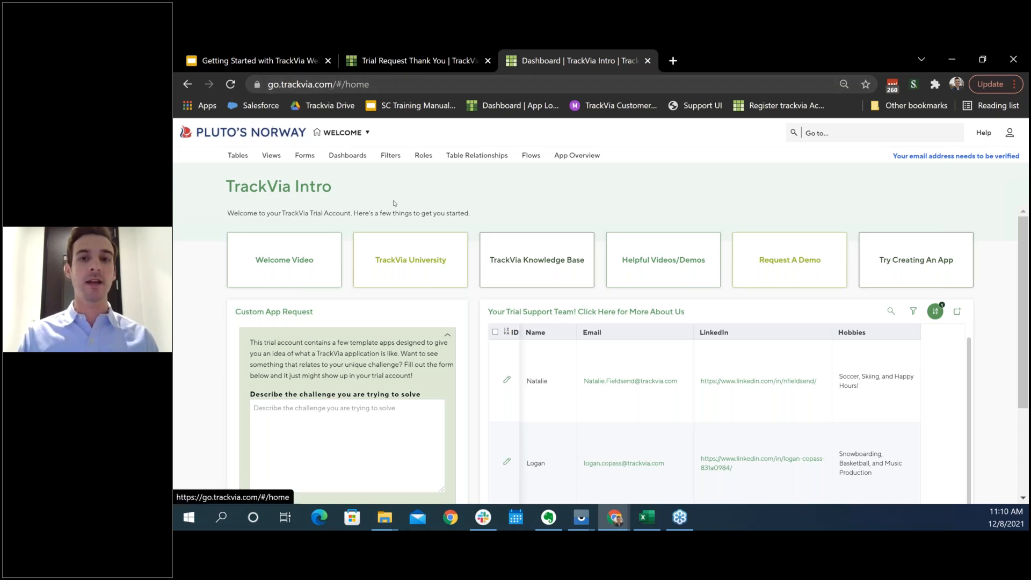
Look over the account's application list and the TrackVia Knowledge Base topics linked from the intro dashboard
{"action": "left_click", "coordinate": [363, 133]}
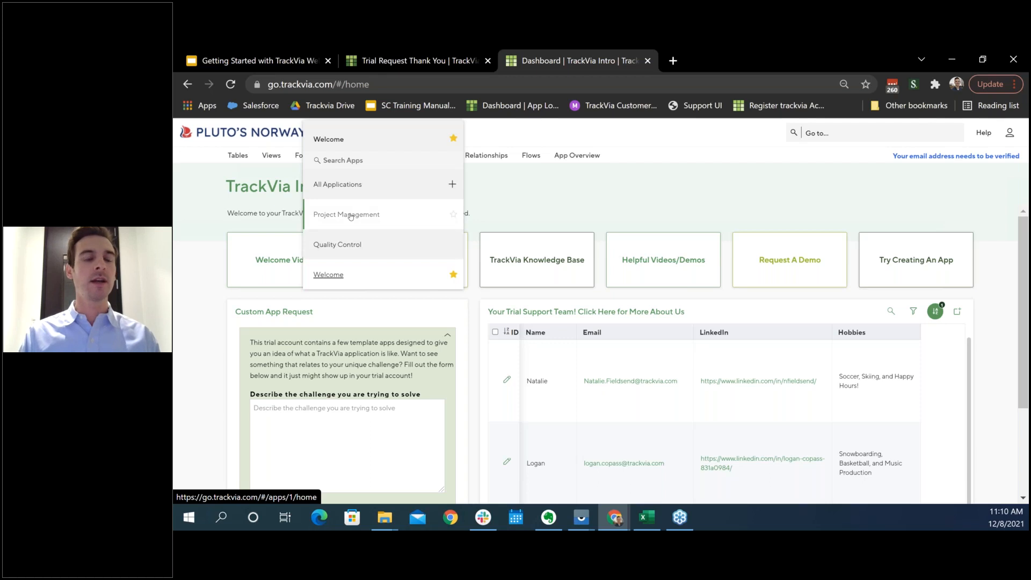
{"action": "left_click", "coordinate": [489, 181]}
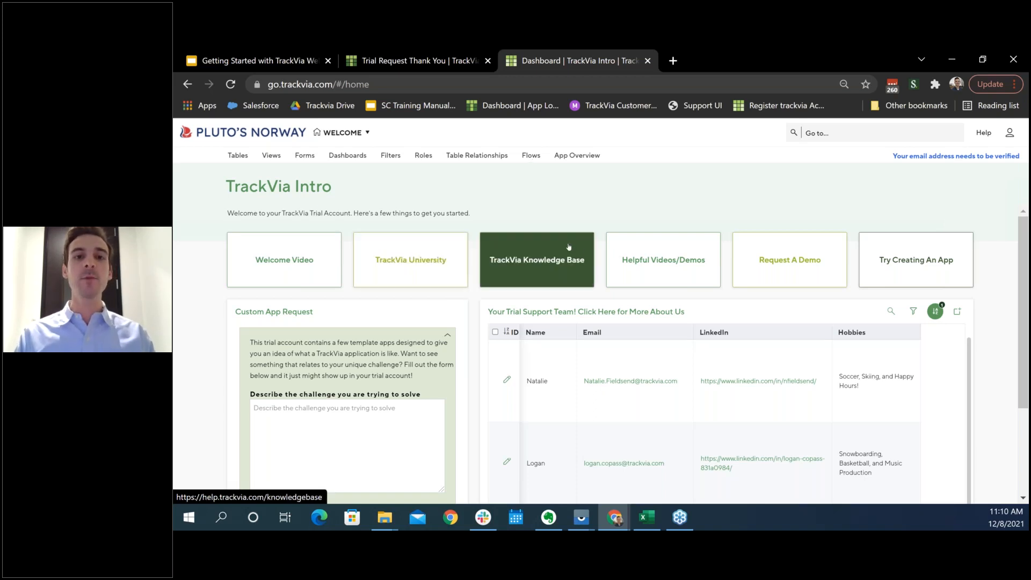
{"action": "left_click", "coordinate": [552, 250]}
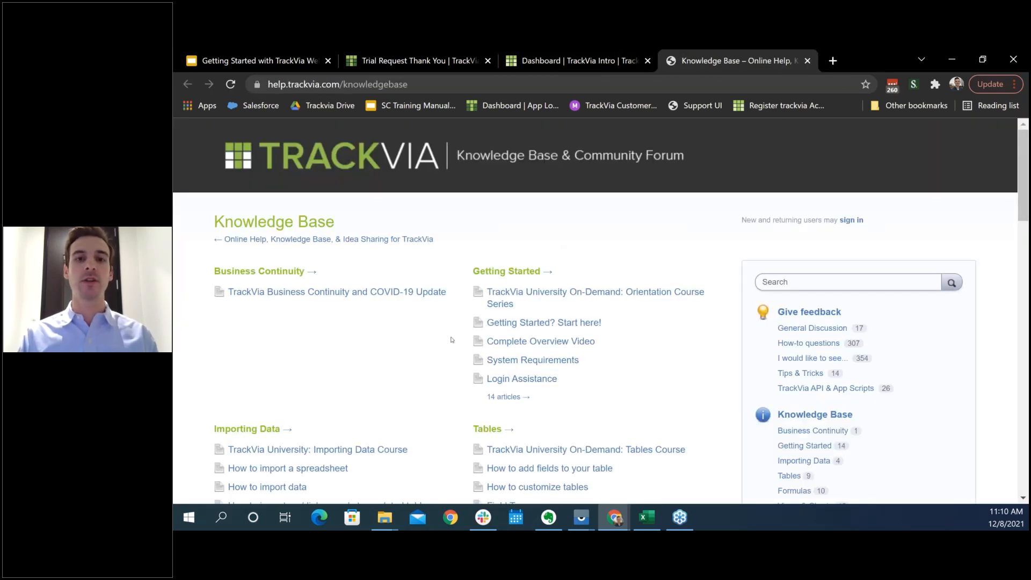
{"action": "scroll", "coordinate": [452, 339], "scroll_direction": "down", "scroll_amount": 3}
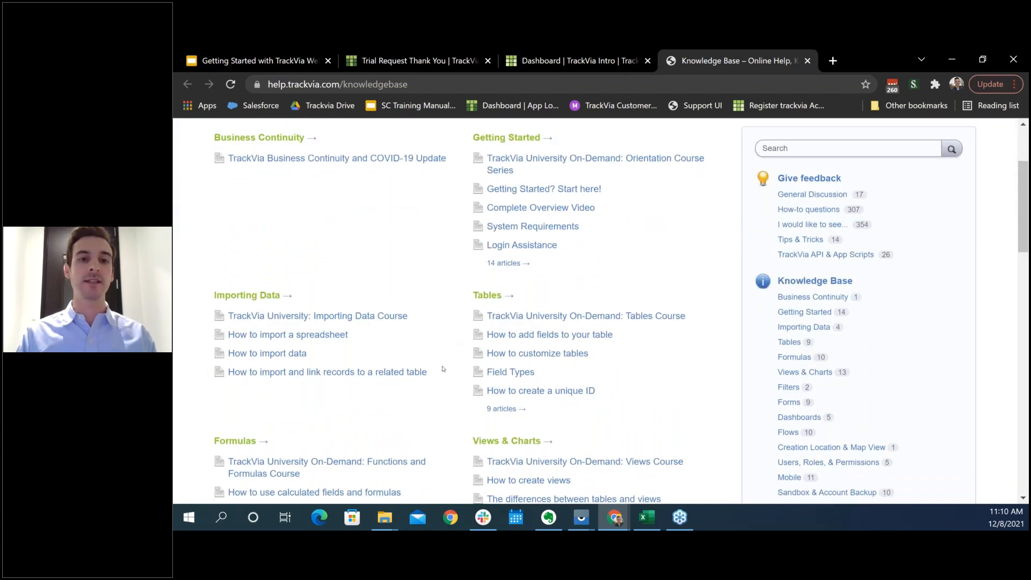
{"action": "scroll", "coordinate": [443, 369], "scroll_direction": "down", "scroll_amount": 3}
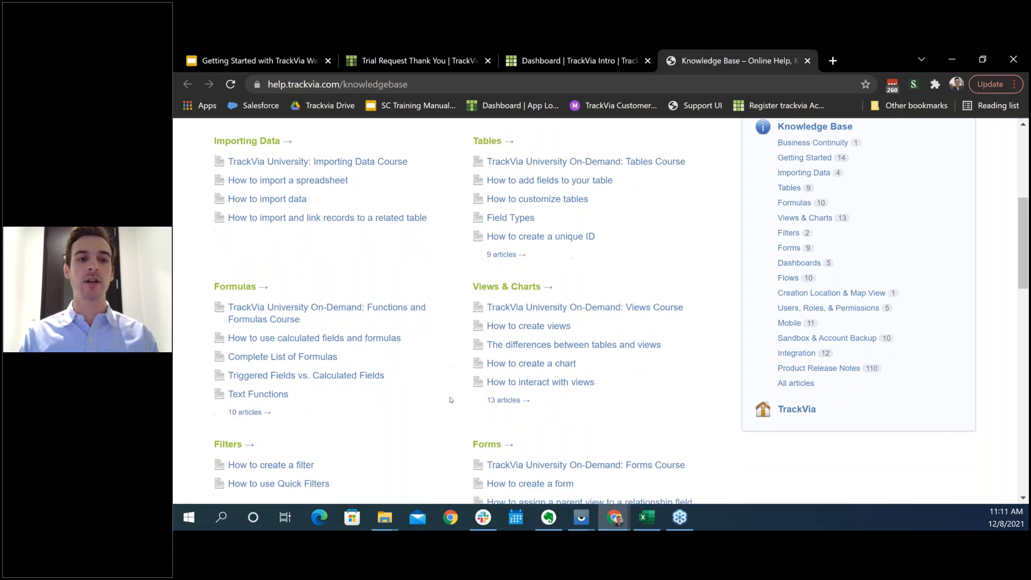
{"action": "scroll", "coordinate": [451, 399], "scroll_direction": "down", "scroll_amount": 1}
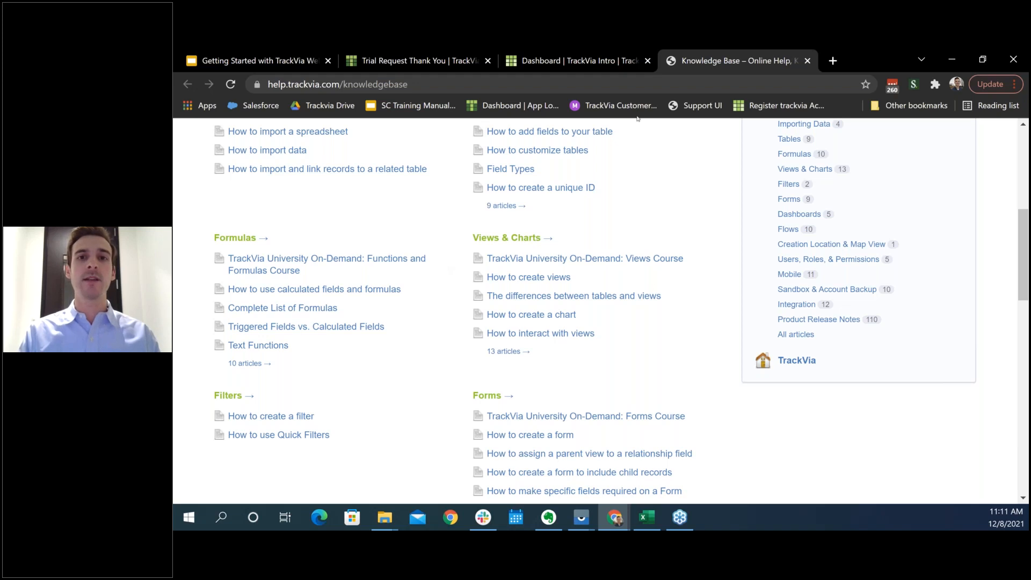
{"action": "left_click", "coordinate": [807, 61]}
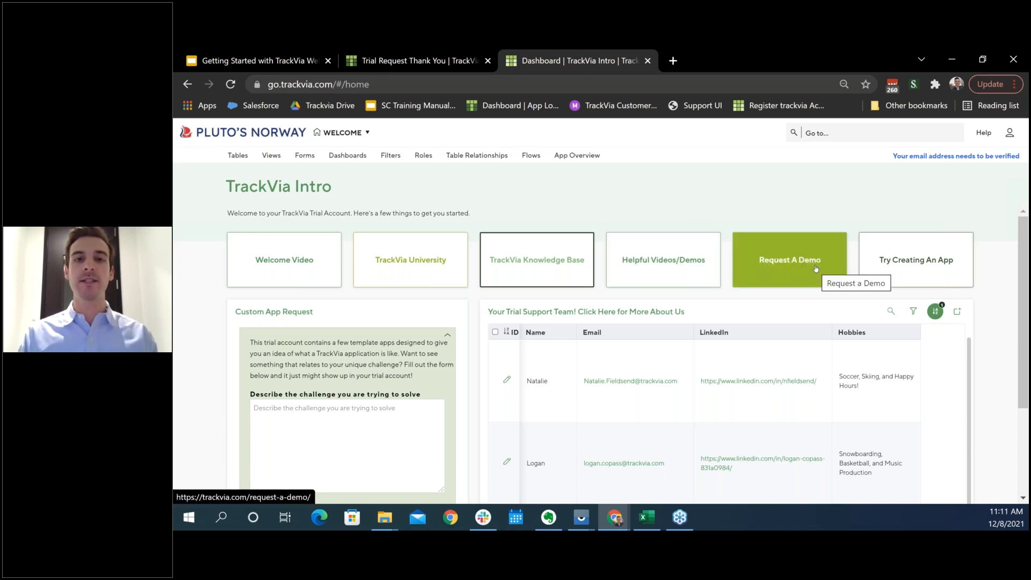
{"action": "scroll", "coordinate": [994, 354], "scroll_direction": "down", "scroll_amount": 1}
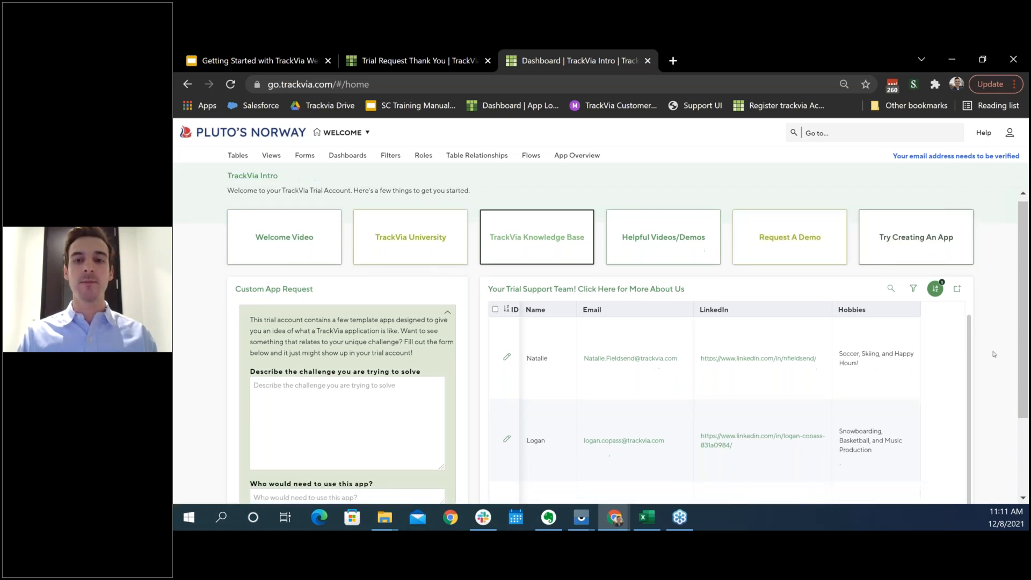
{"action": "scroll", "coordinate": [994, 354], "scroll_direction": "up", "scroll_amount": 1}
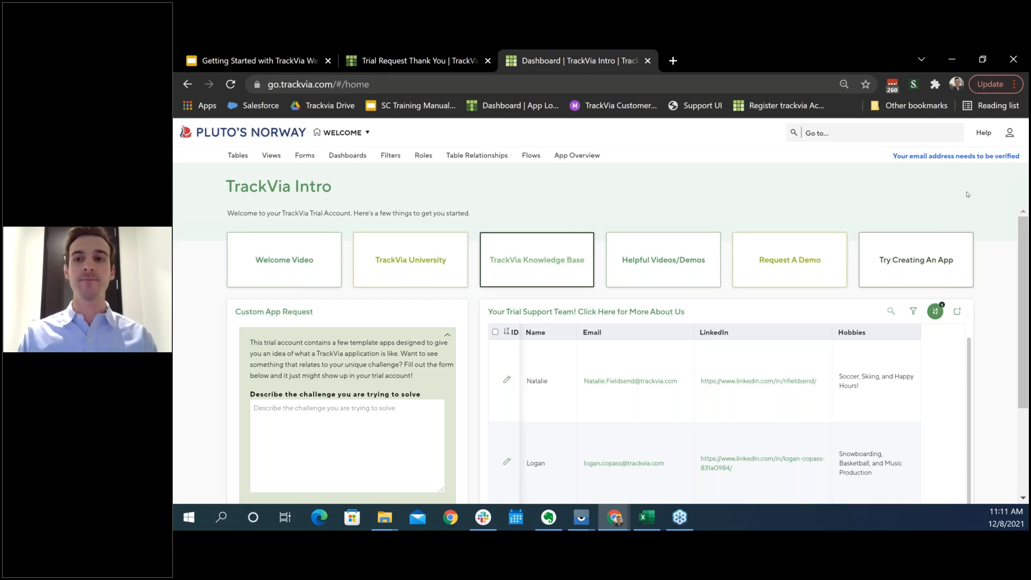
Enable Dashboard Tabs in the account's advanced customization settings and save the customizations
{"action": "left_click", "coordinate": [1011, 134]}
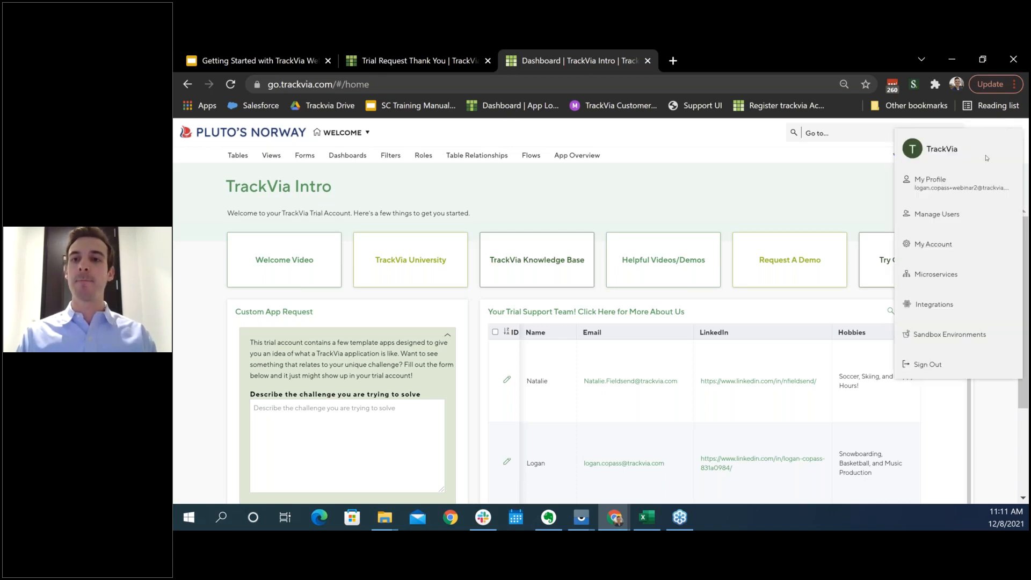
{"action": "left_click", "coordinate": [937, 244]}
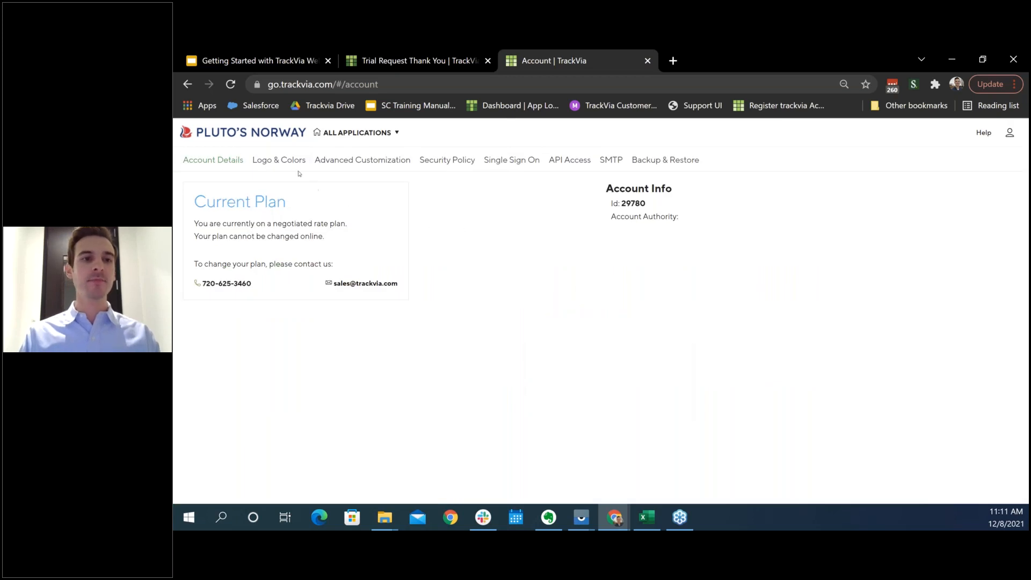
{"action": "left_click", "coordinate": [276, 162]}
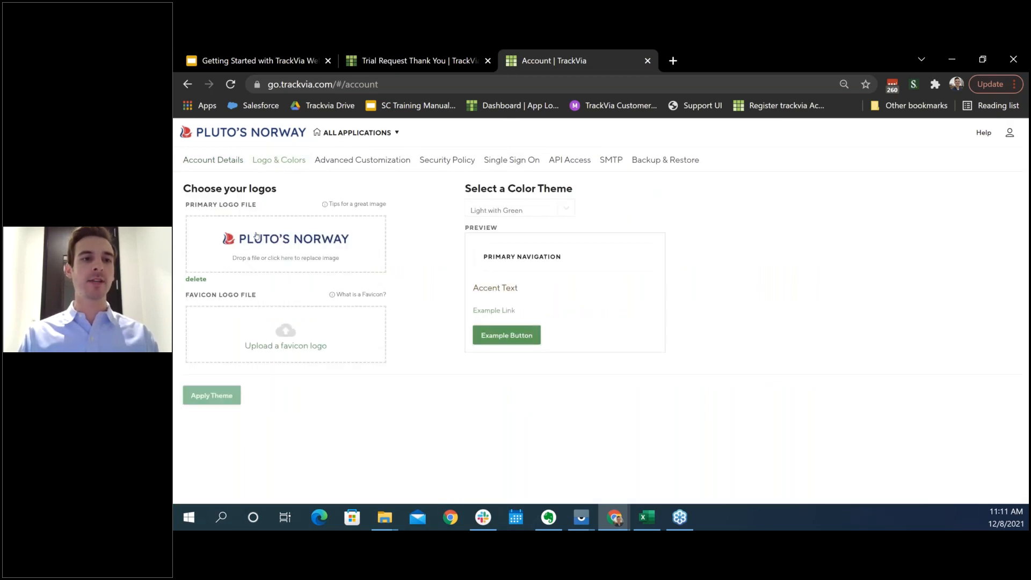
{"action": "left_click", "coordinate": [362, 160]}
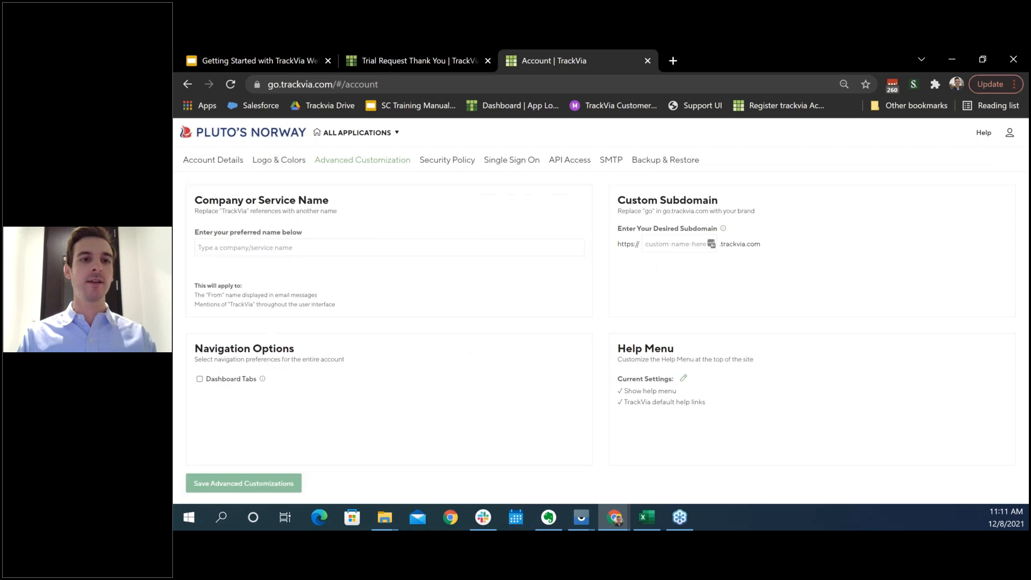
{"action": "left_click", "coordinate": [199, 379]}
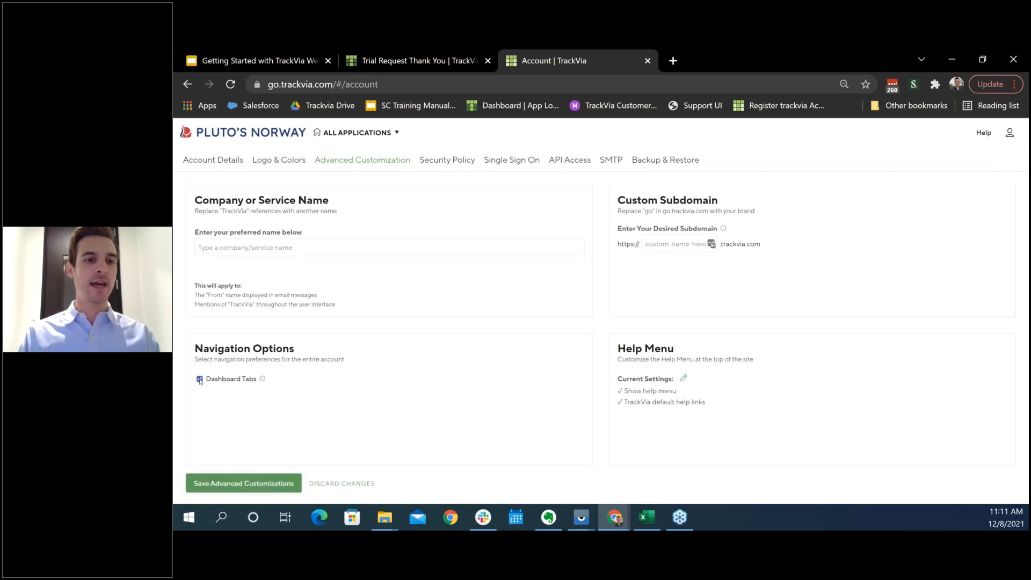
{"action": "left_click", "coordinate": [256, 483]}
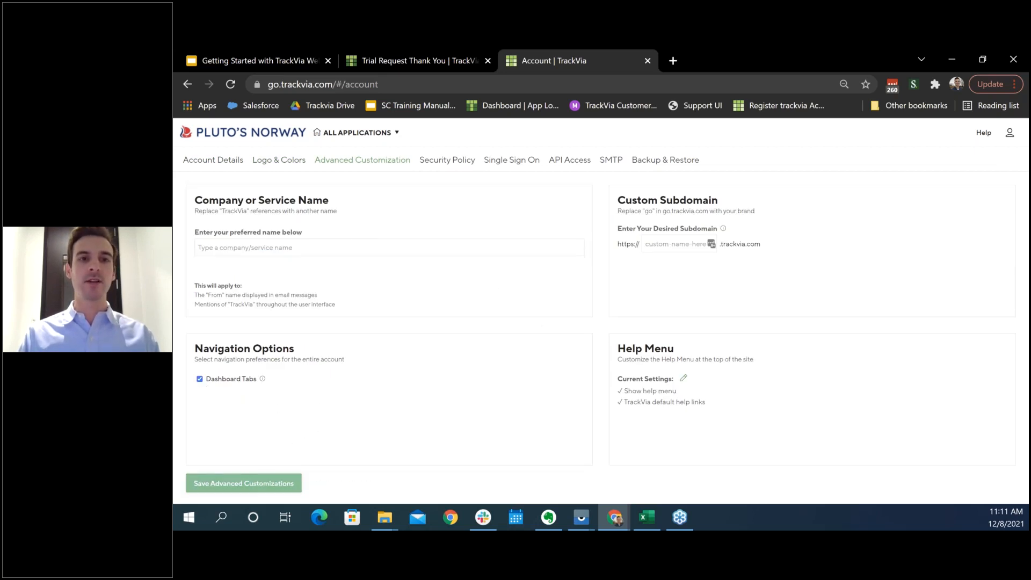
Turn off automatic logout for inactivity in the account's security policy, save it and return to the home dashboard
{"action": "left_click", "coordinate": [446, 160]}
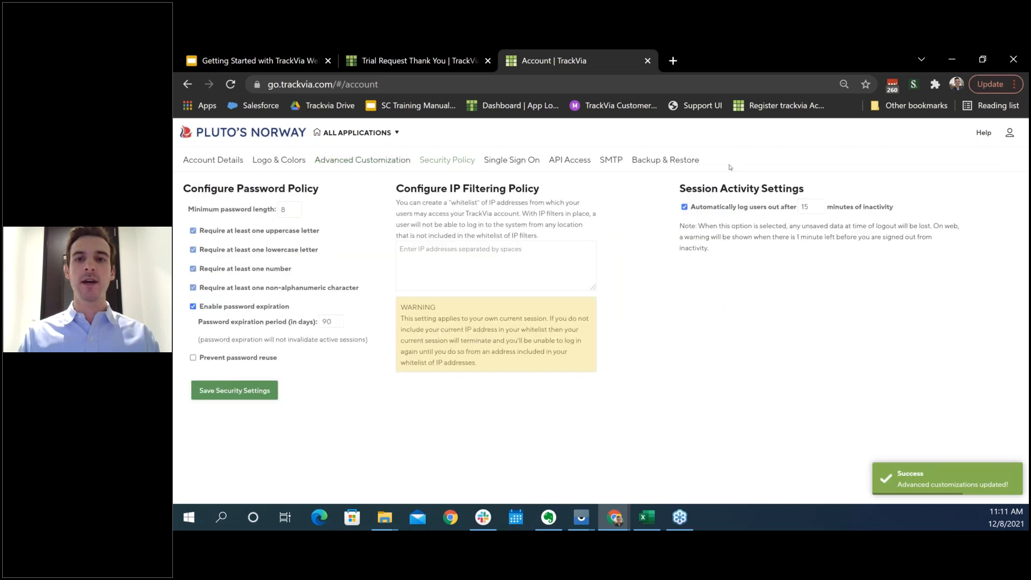
{"action": "left_click", "coordinate": [684, 207]}
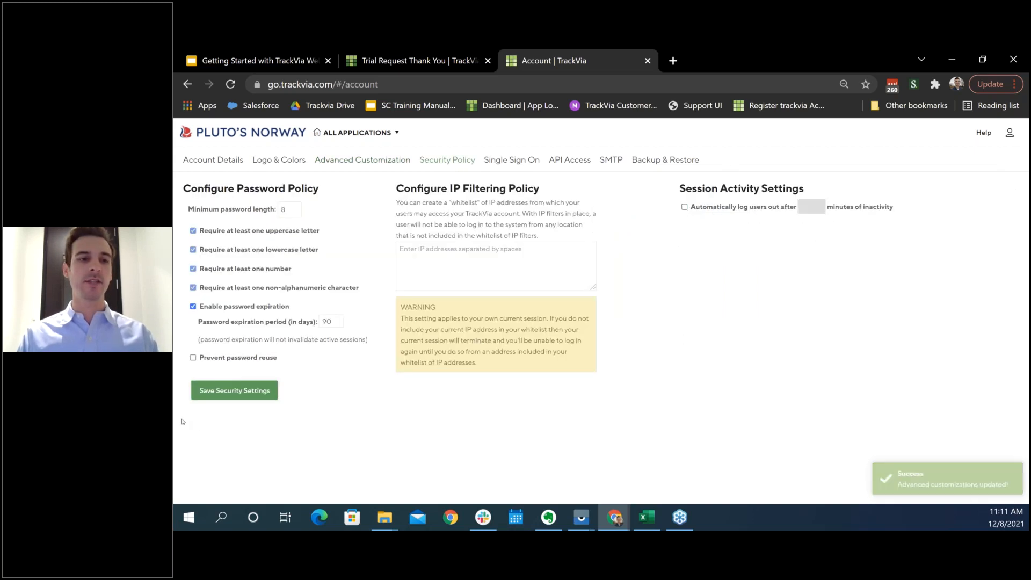
{"action": "left_click", "coordinate": [234, 389]}
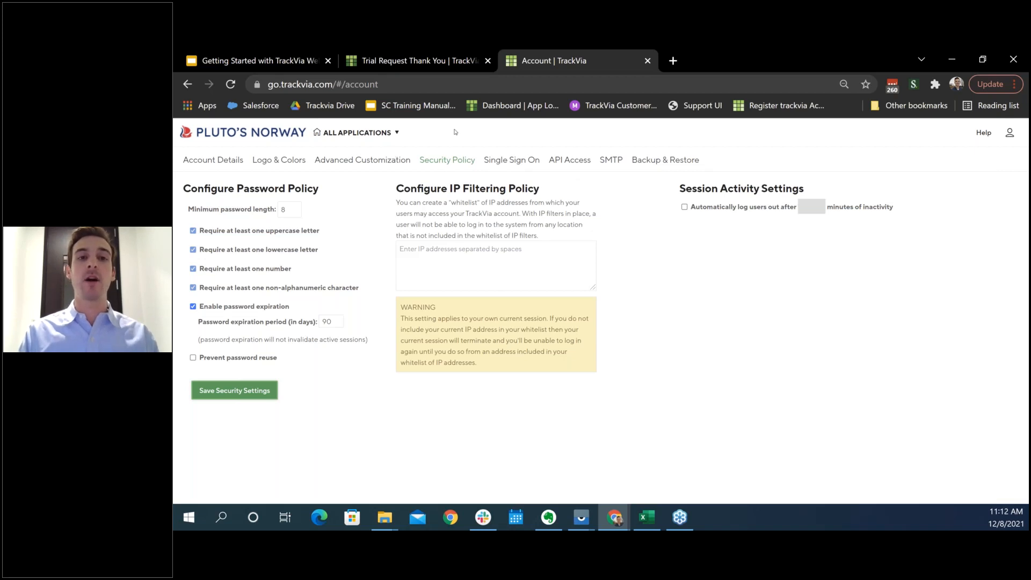
{"action": "left_click", "coordinate": [270, 134]}
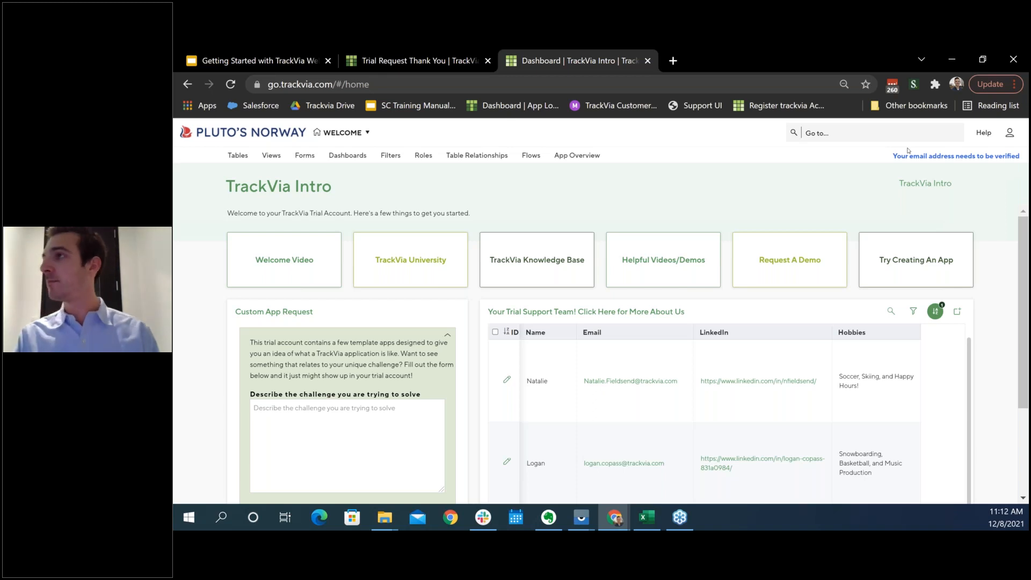
Bring the mirrored mobile device into view and complete the form as a new app named Patient Intake
{"action": "left_click_drag", "start_coordinate": [1030, 171], "coordinate": [594, 62]}
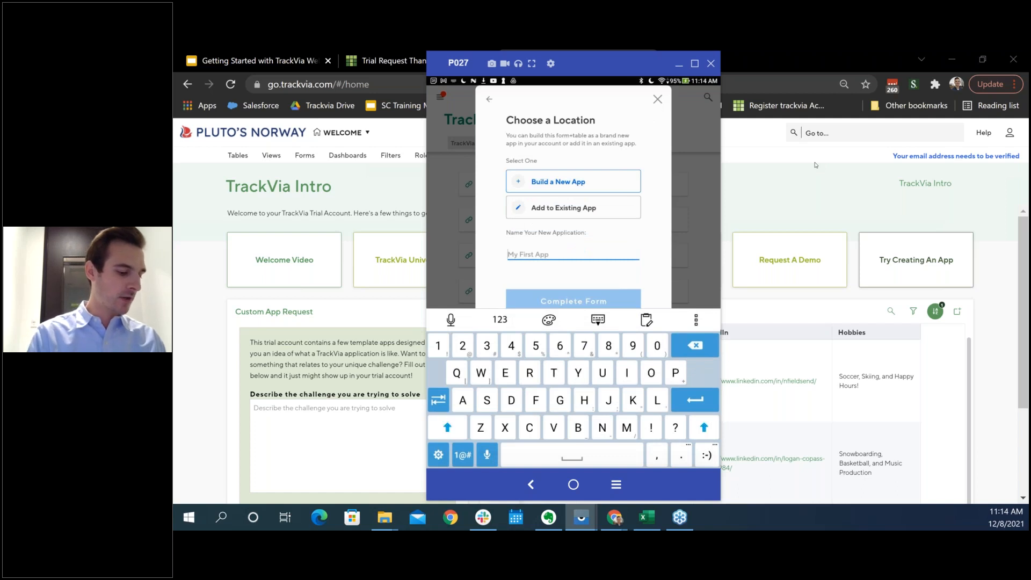
{"action": "type", "text": "Pa"}
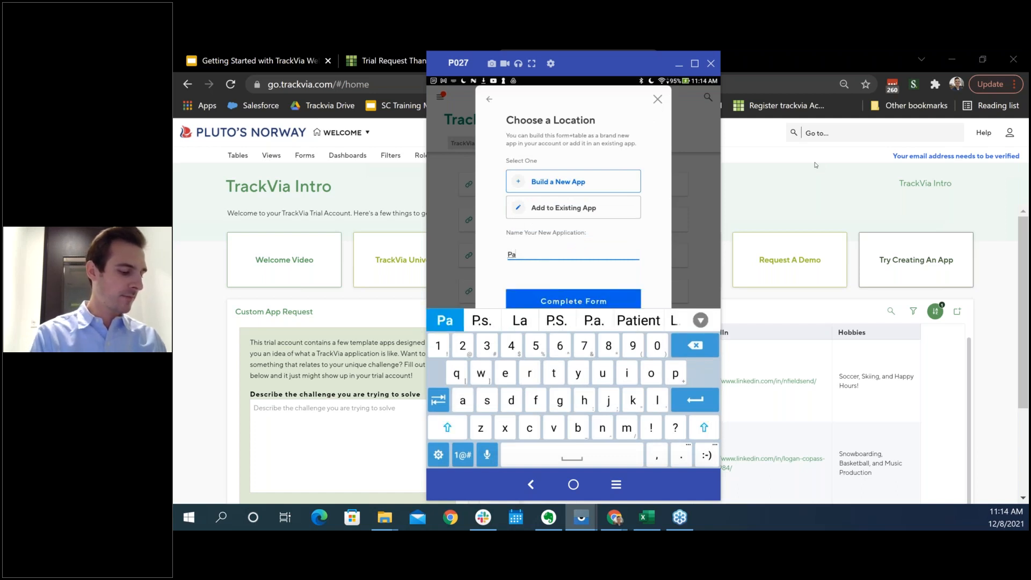
{"action": "type", "text": "tient "}
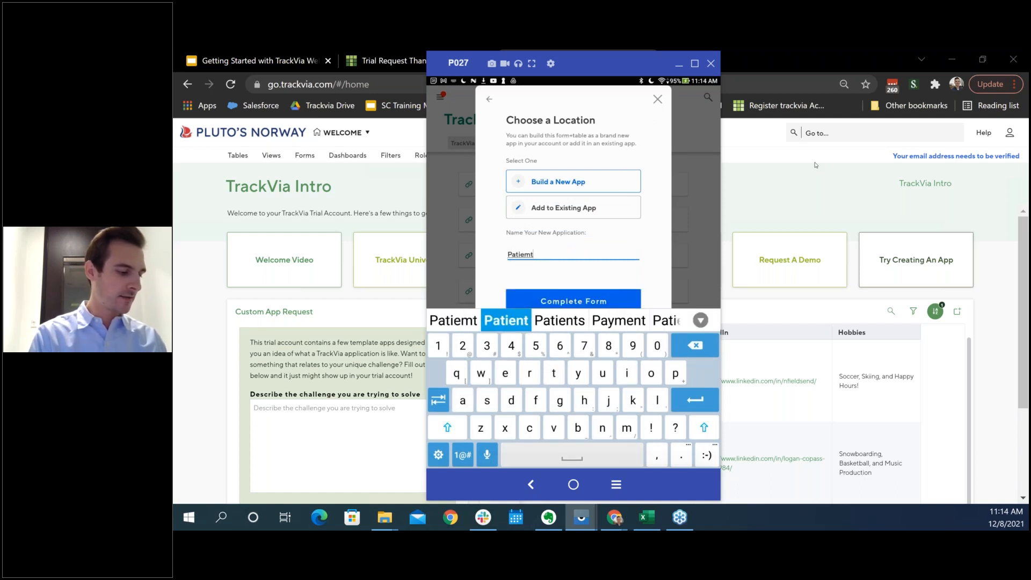
{"action": "type", "text": "Int"}
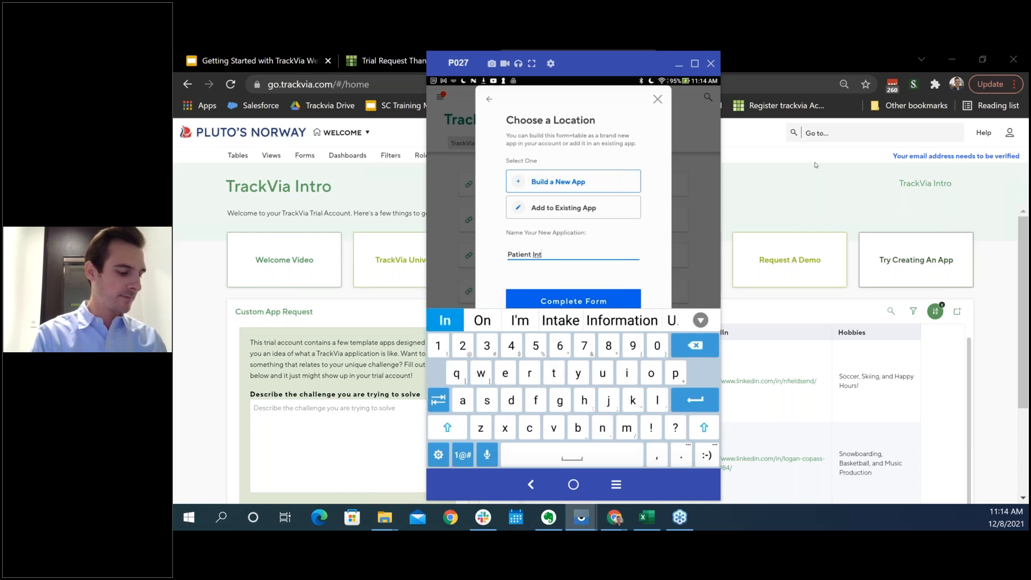
{"action": "type", "text": "ake"}
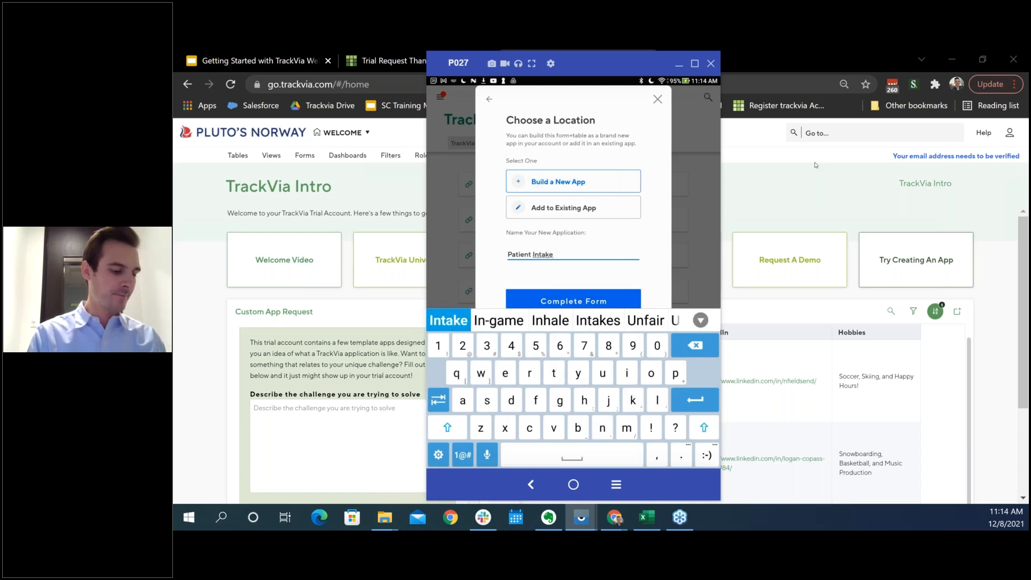
{"action": "key", "text": "Return"}
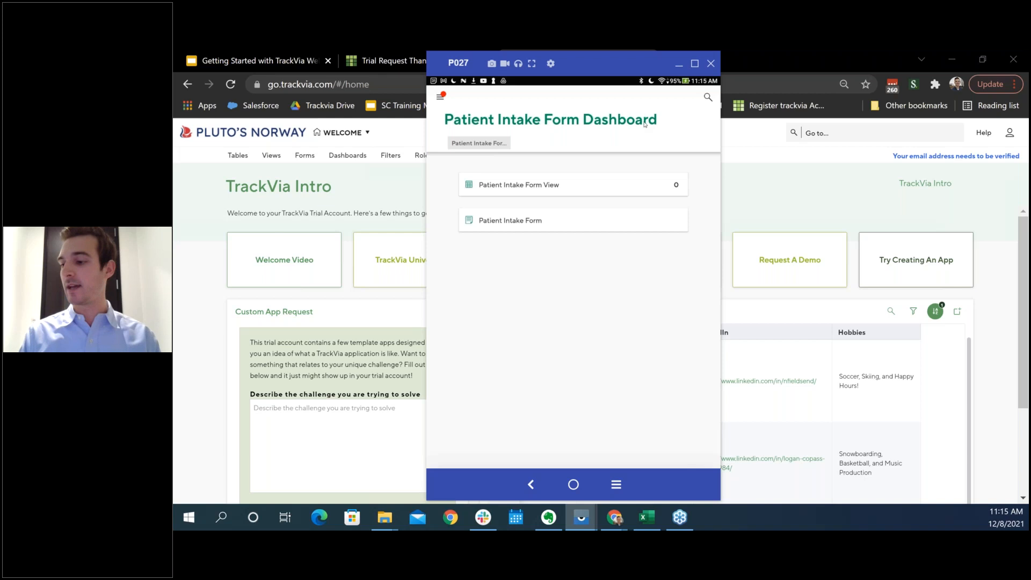
Move the mirrored device out of view, reload the account page, open the Patient Intake app and dismiss its first-app guide
{"action": "left_click_drag", "start_coordinate": [639, 64], "coordinate": [1028, 76]}
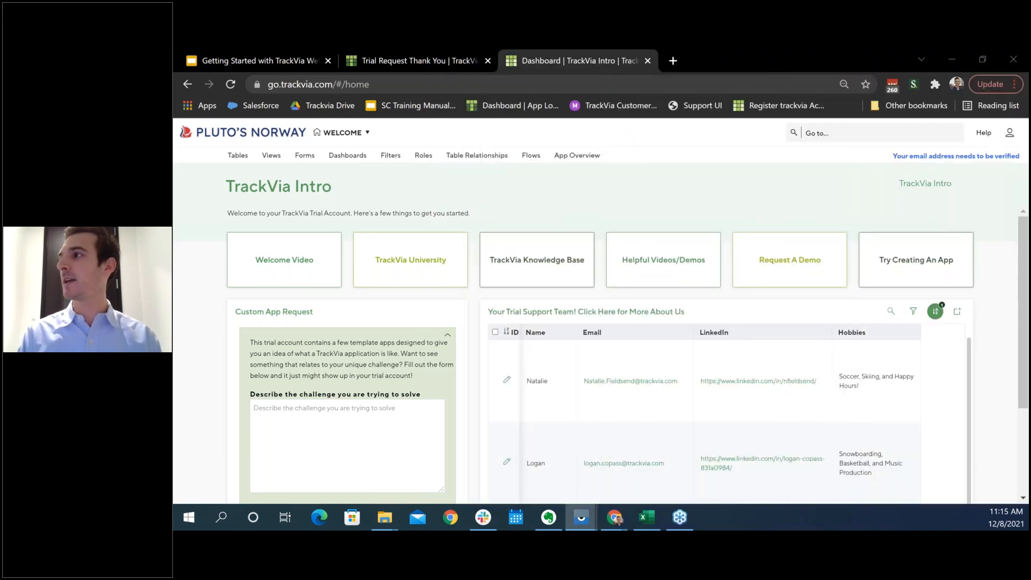
{"action": "left_click", "coordinate": [230, 85]}
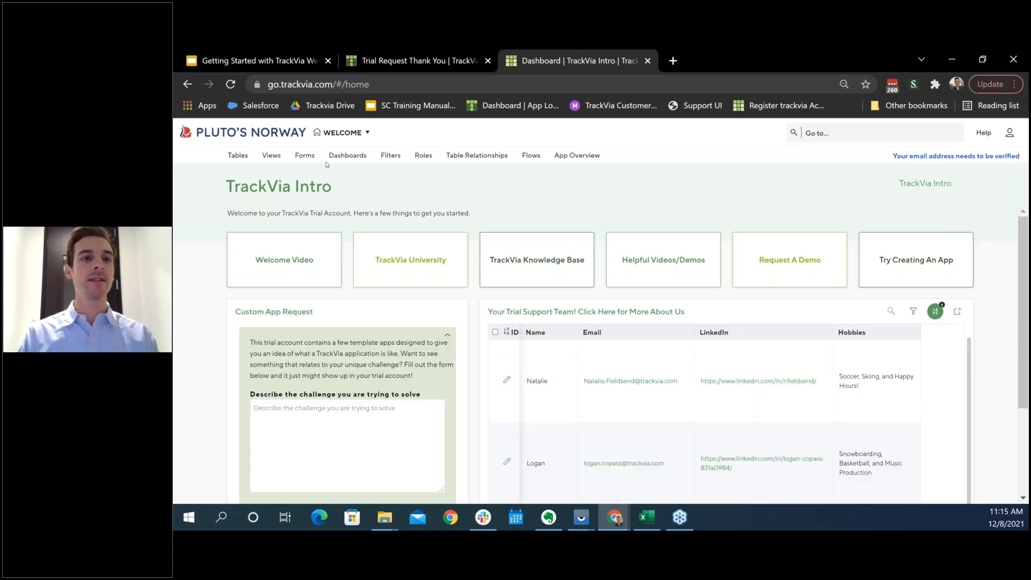
{"action": "left_click", "coordinate": [352, 139]}
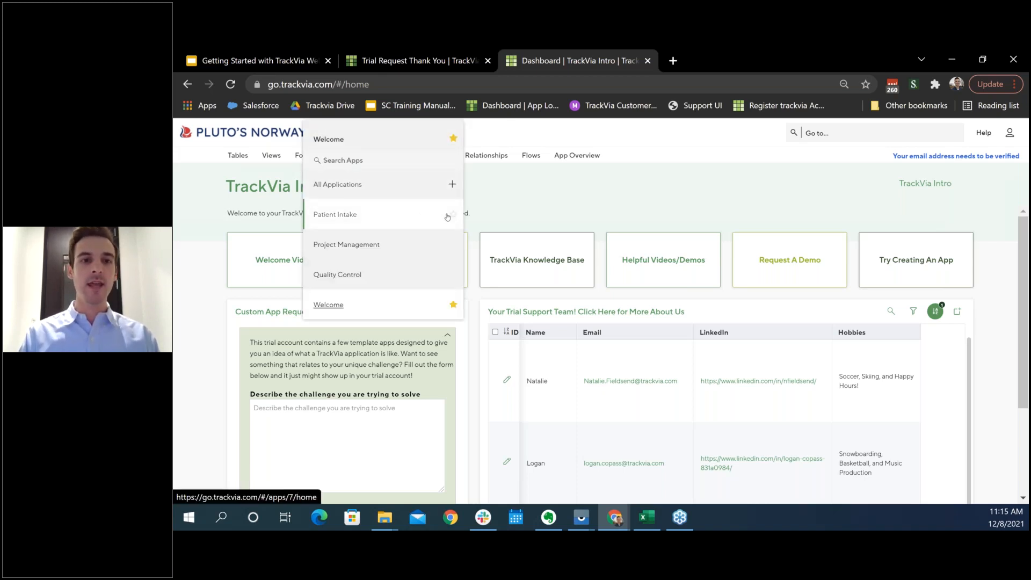
{"action": "left_click", "coordinate": [350, 215]}
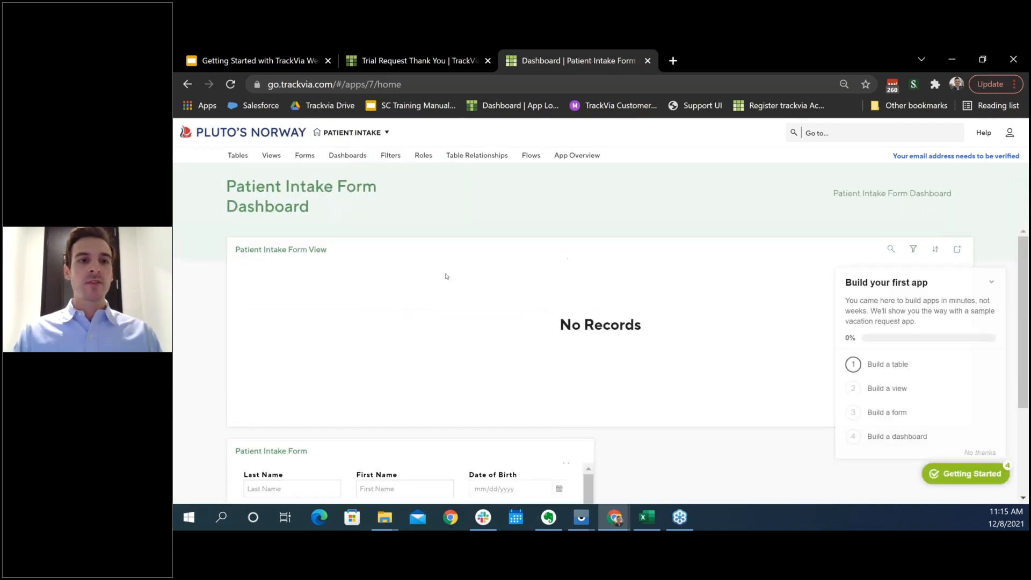
{"action": "left_click", "coordinate": [967, 450]}
{"action": "left_click", "coordinate": [959, 402]}
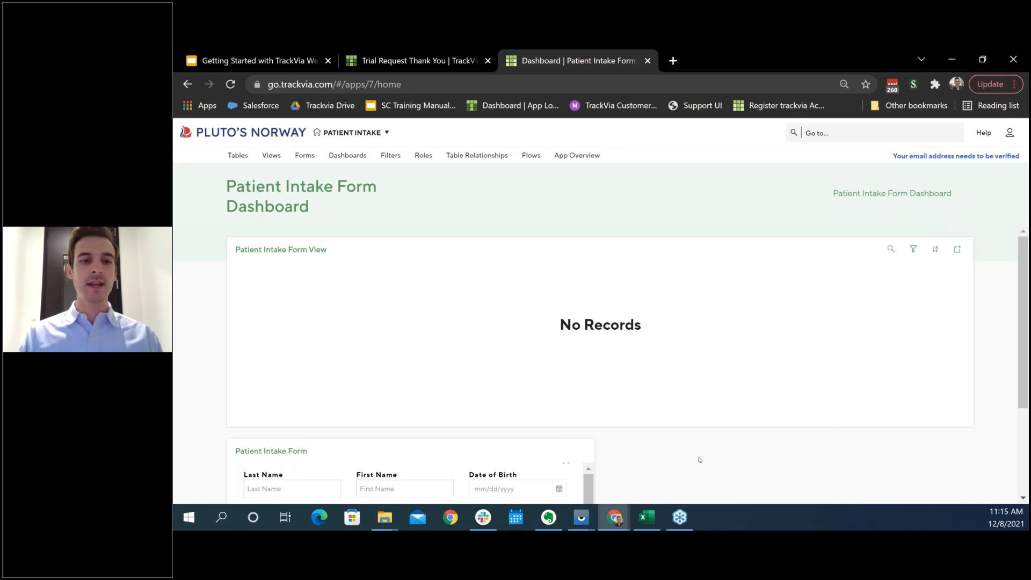
{"action": "scroll", "coordinate": [700, 459], "scroll_direction": "down", "scroll_amount": 3}
{"action": "scroll", "coordinate": [636, 346], "scroll_direction": "up", "scroll_amount": 3}
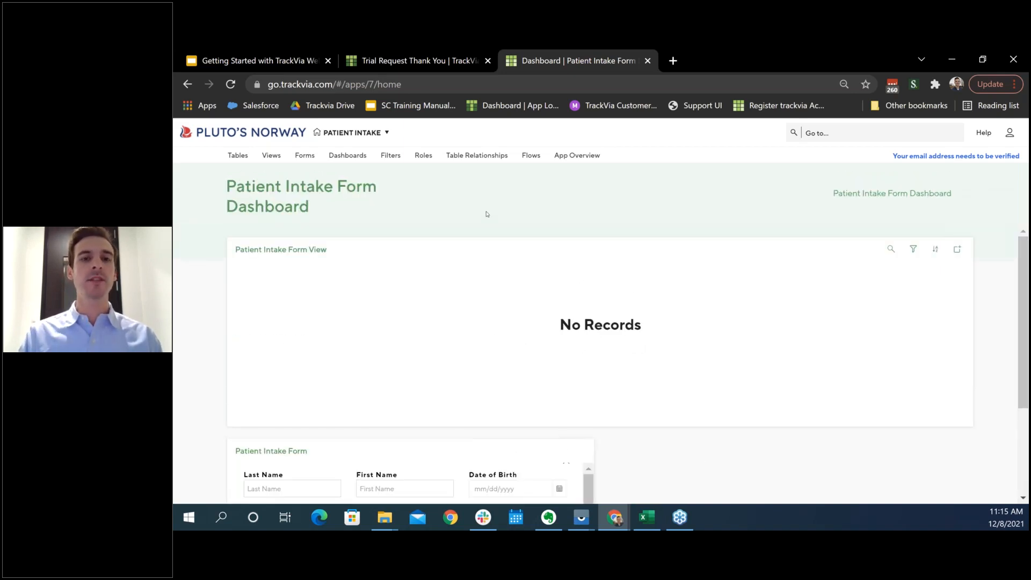
Open the Patient Intake Form Table for editing and rename it Patient
{"action": "left_click", "coordinate": [238, 156]}
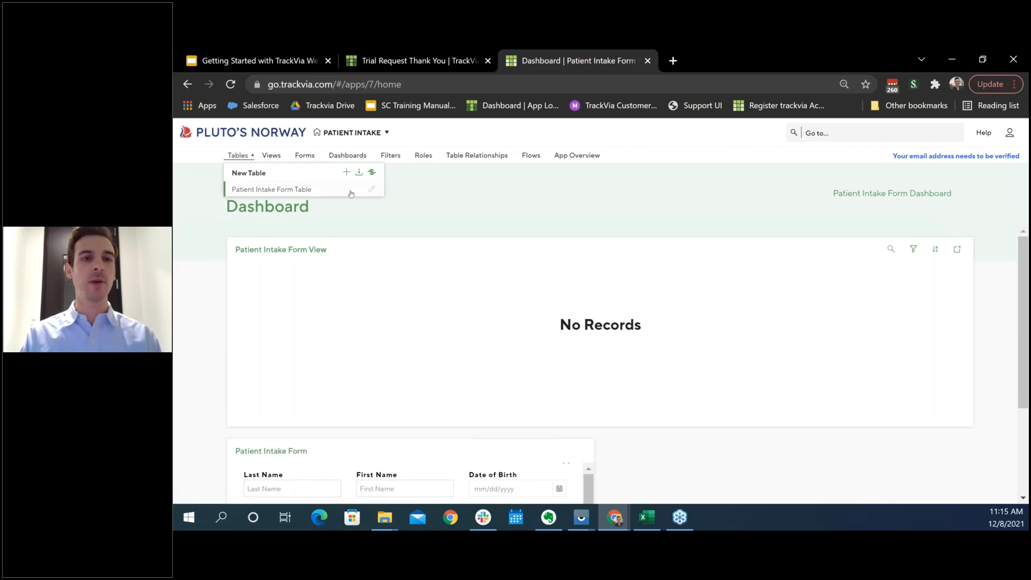
{"action": "left_click", "coordinate": [371, 188]}
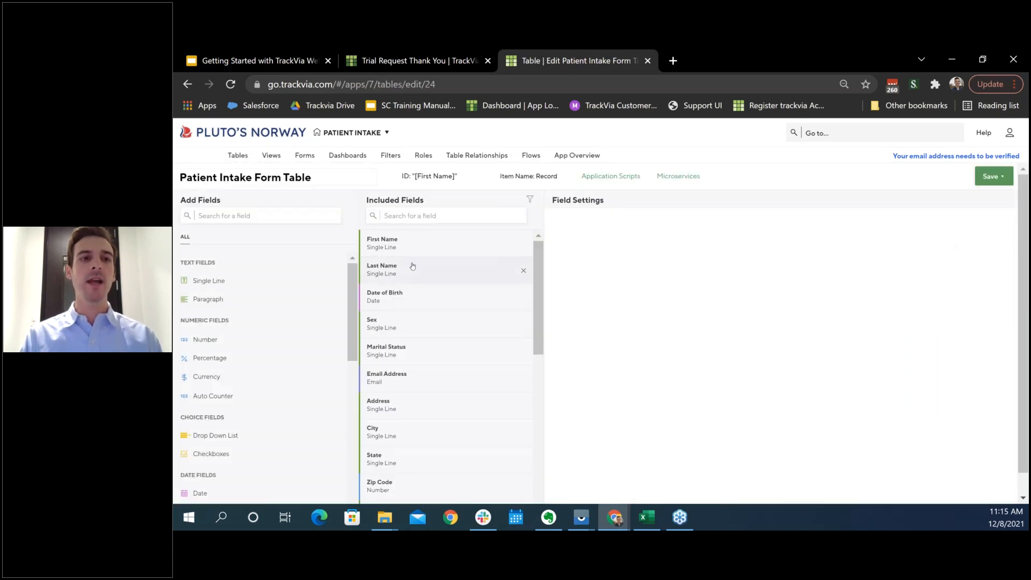
{"action": "left_click", "coordinate": [277, 176]}
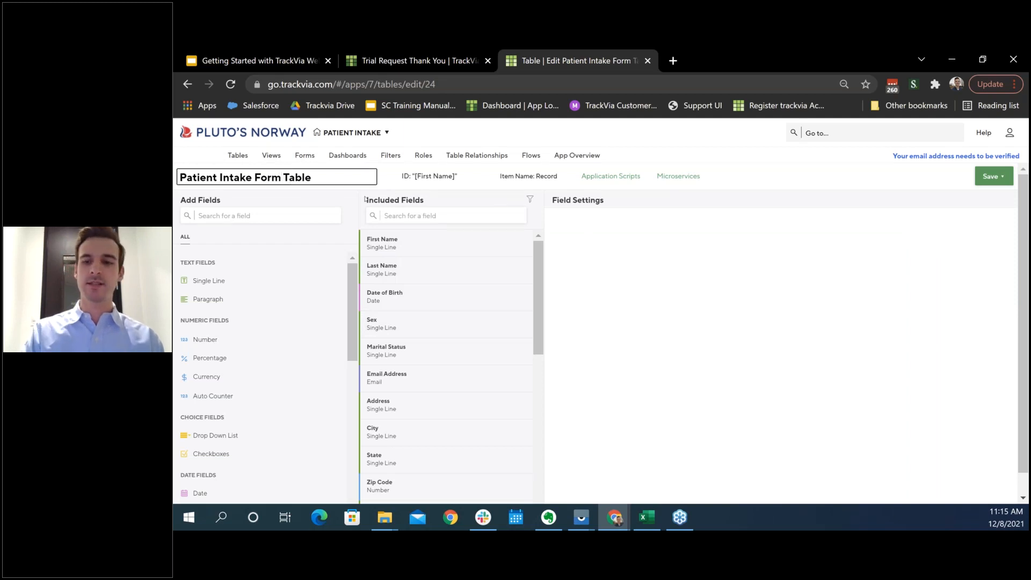
{"action": "key", "text": "BackSpace"}
{"action": "key", "text": "BackSpace"}
{"action": "key", "text": "BackSpace"}
{"action": "key", "text": "BackSpace"}
{"action": "key", "text": "BackSpace"}
{"action": "key", "text": "BackSpace"}
{"action": "key", "text": "BackSpace"}
{"action": "key", "text": "BackSpace"}
{"action": "key", "text": "BackSpace"}
{"action": "key", "text": "BackSpace"}
{"action": "key", "text": "BackSpace"}
{"action": "key", "text": "BackSpace"}
{"action": "key", "text": "Delete"}
{"action": "key", "text": "Delete"}
{"action": "key", "text": "Delete"}
{"action": "key", "text": "Delete"}
{"action": "key", "text": "Delete"}
{"action": "key", "text": "Delete"}
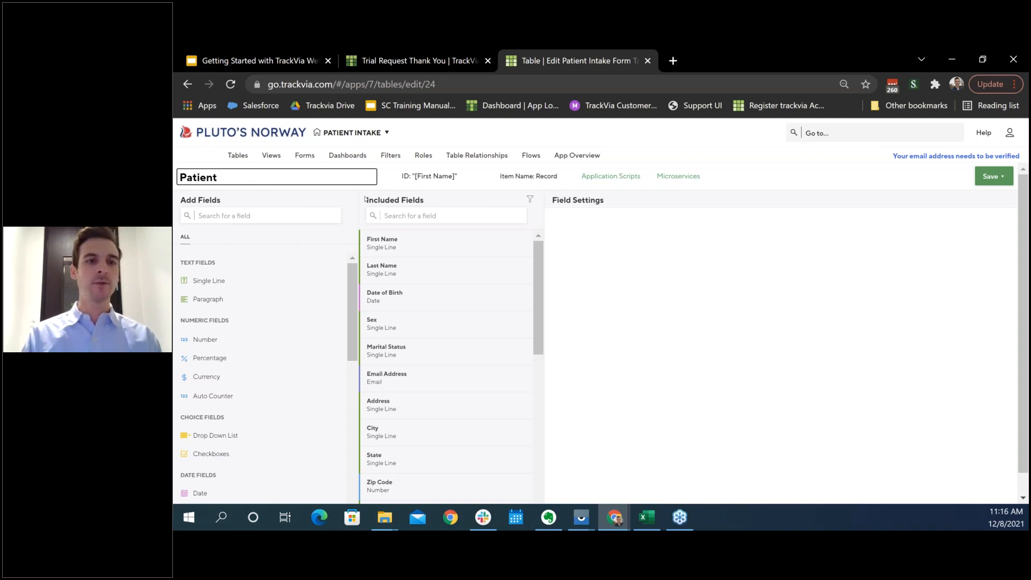
Add an Auto Counter field named Patient ID above First Name in the Patient table
{"action": "left_click_drag", "start_coordinate": [207, 394], "coordinate": [393, 240]}
{"action": "triple_click", "coordinate": [618, 238]}
{"action": "type", "text": "Patient ID"}
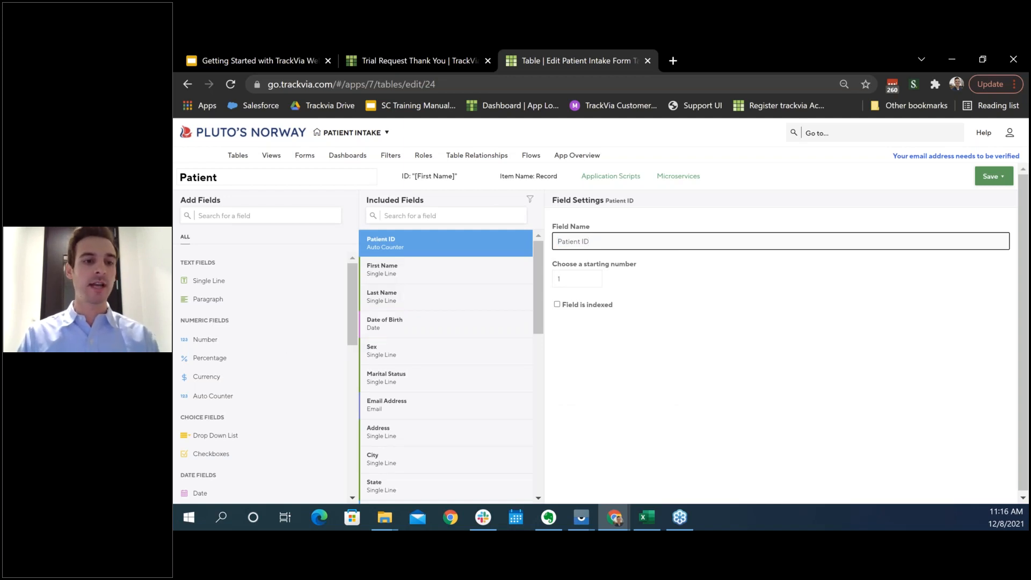
Add a Date and Time field named Date and Time of Visit directly below Date of Birth
{"action": "scroll", "coordinate": [353, 315], "scroll_direction": "down", "scroll_amount": 3}
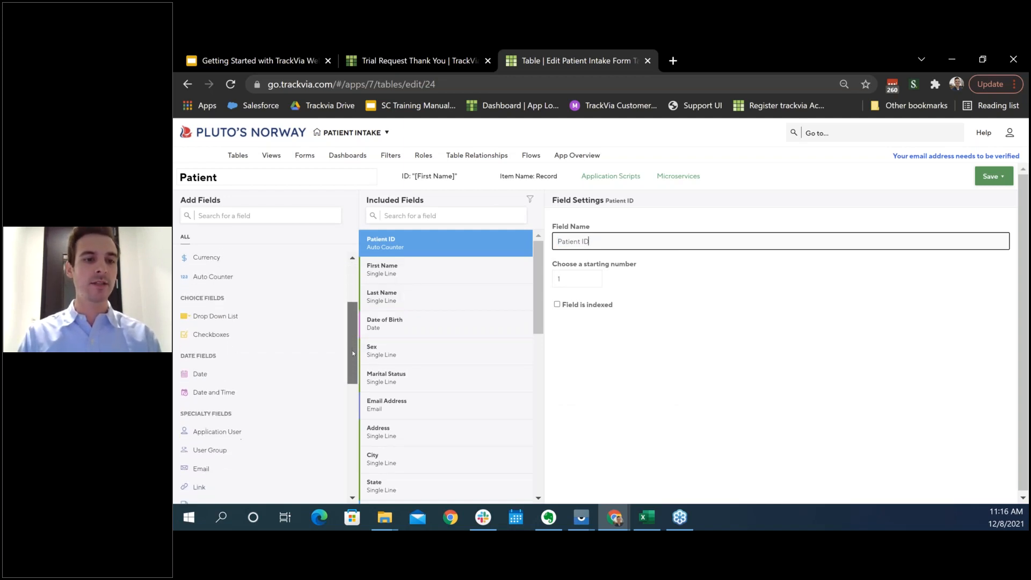
{"action": "left_click_drag", "start_coordinate": [212, 393], "coordinate": [401, 352]}
{"action": "left_click", "coordinate": [609, 241]}
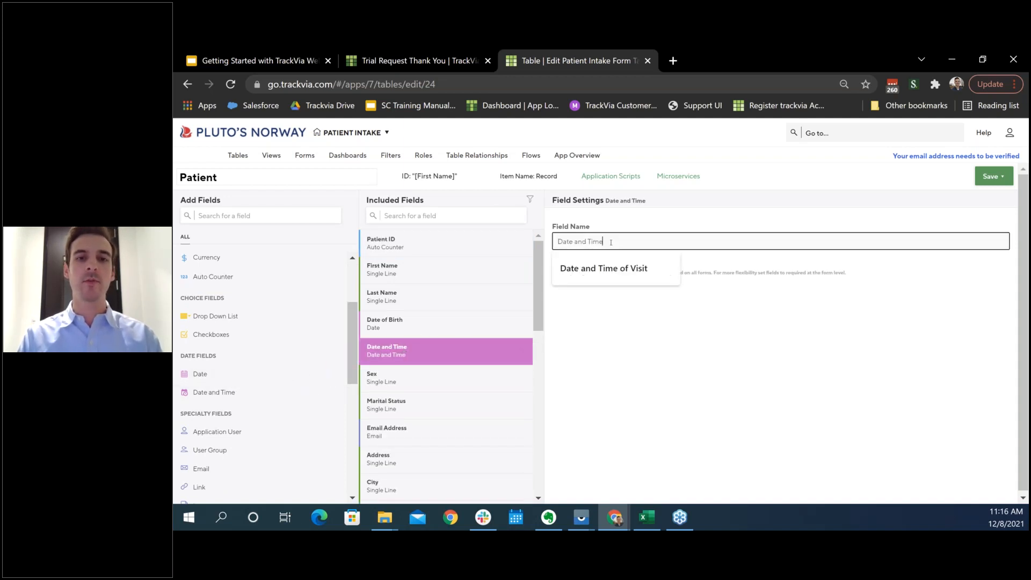
{"action": "left_click", "coordinate": [612, 267]}
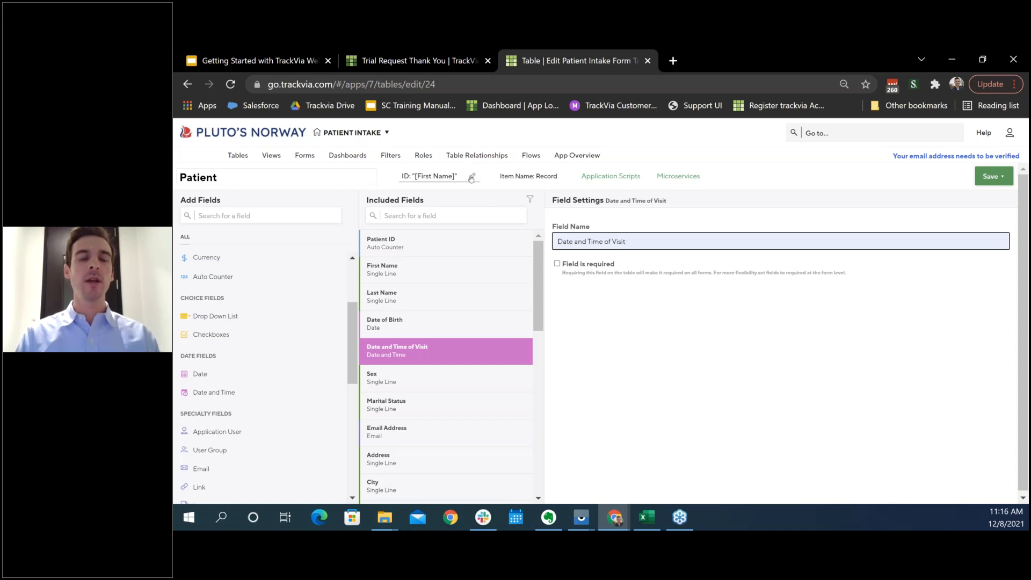
Clear the table's Record ID definition and rebuild it starting with the Patient ID field followed by a hyphen
{"action": "left_click", "coordinate": [471, 177]}
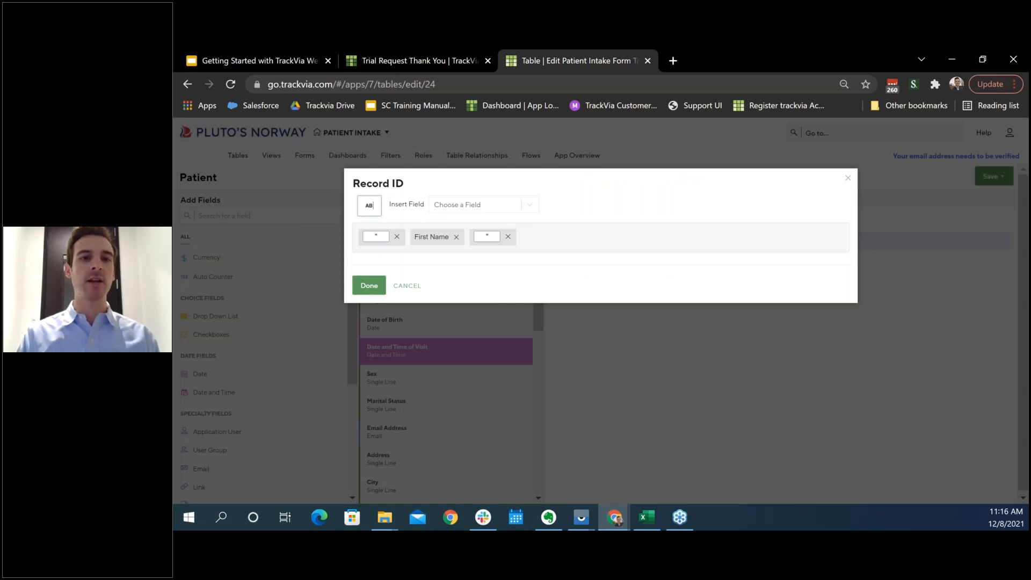
{"action": "left_click", "coordinate": [397, 237]}
{"action": "left_click", "coordinate": [404, 236]}
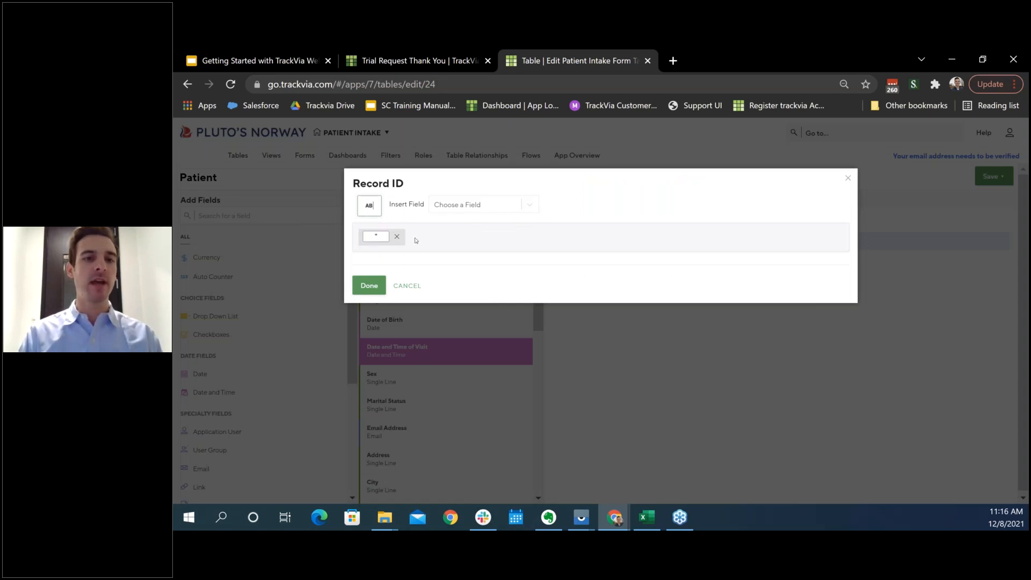
{"action": "left_click", "coordinate": [397, 237]}
{"action": "left_click", "coordinate": [493, 204]}
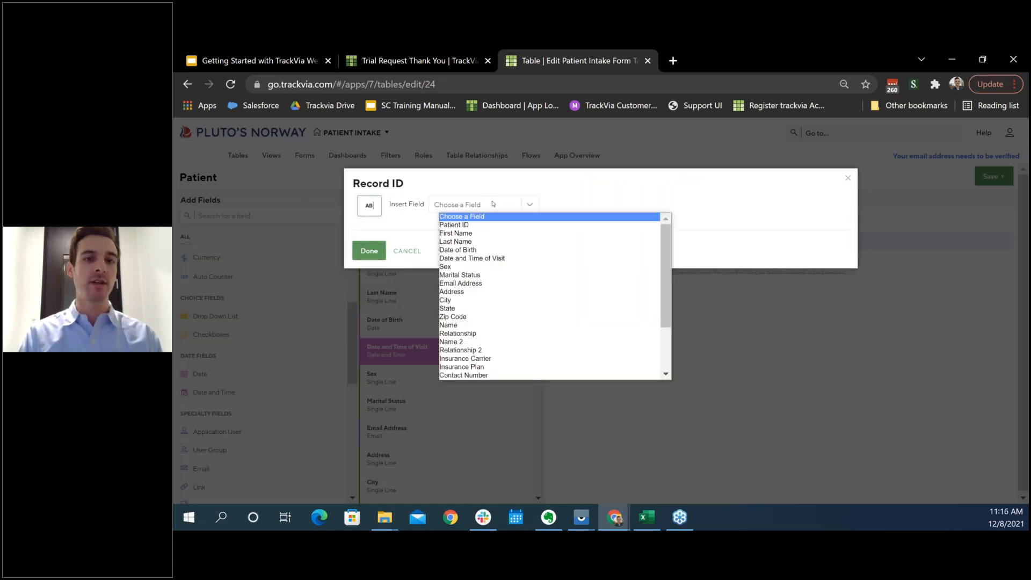
{"action": "left_click", "coordinate": [457, 225]}
{"action": "left_click", "coordinate": [369, 205]}
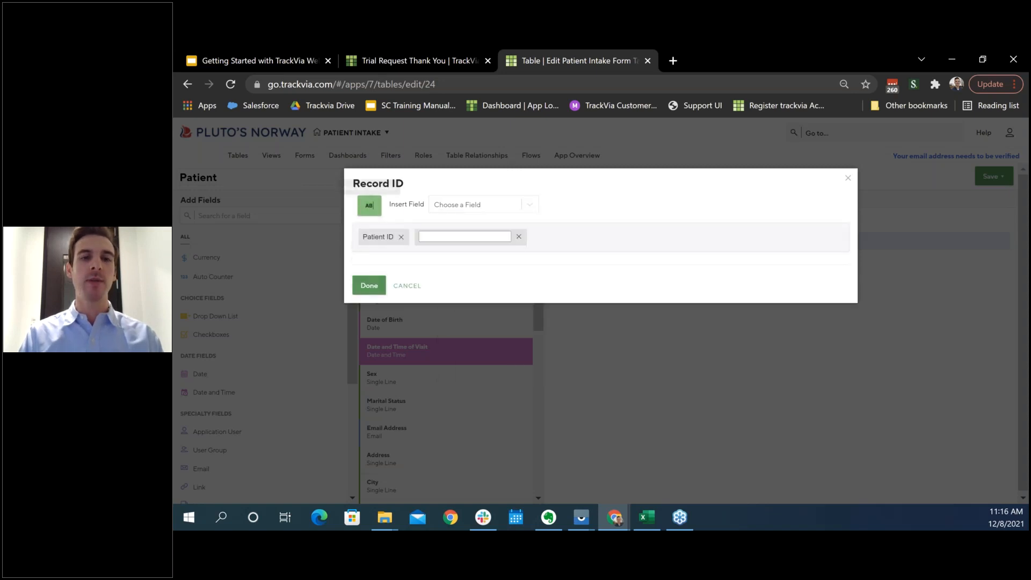
{"action": "left_click", "coordinate": [466, 236]}
{"action": "type", "text": "-"}
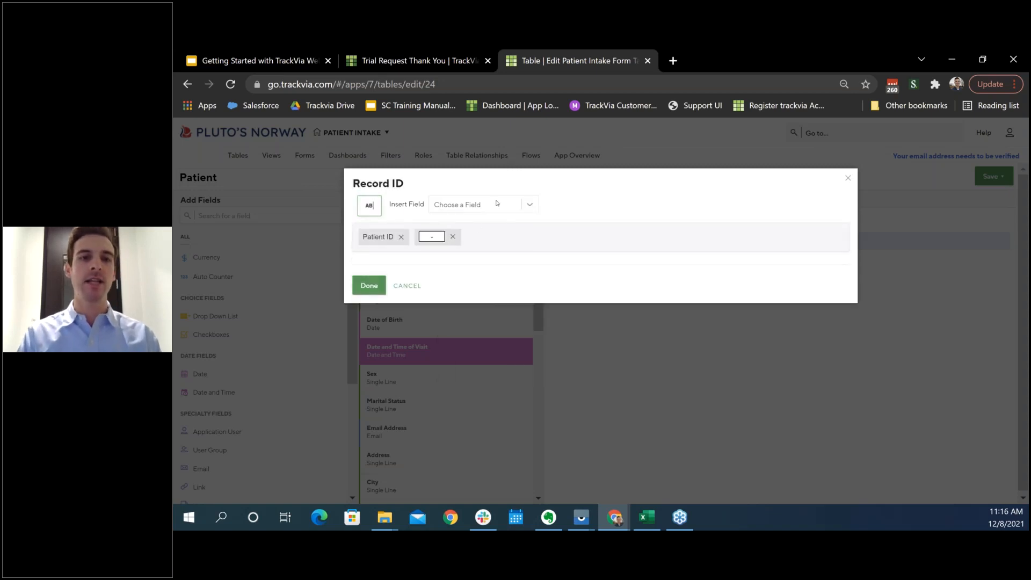
Append the First Name and Last Name fields to the Record ID and apply the definition
{"action": "left_click", "coordinate": [497, 204]}
{"action": "left_click", "coordinate": [469, 234]}
{"action": "left_click", "coordinate": [516, 204]}
{"action": "left_click", "coordinate": [501, 233]}
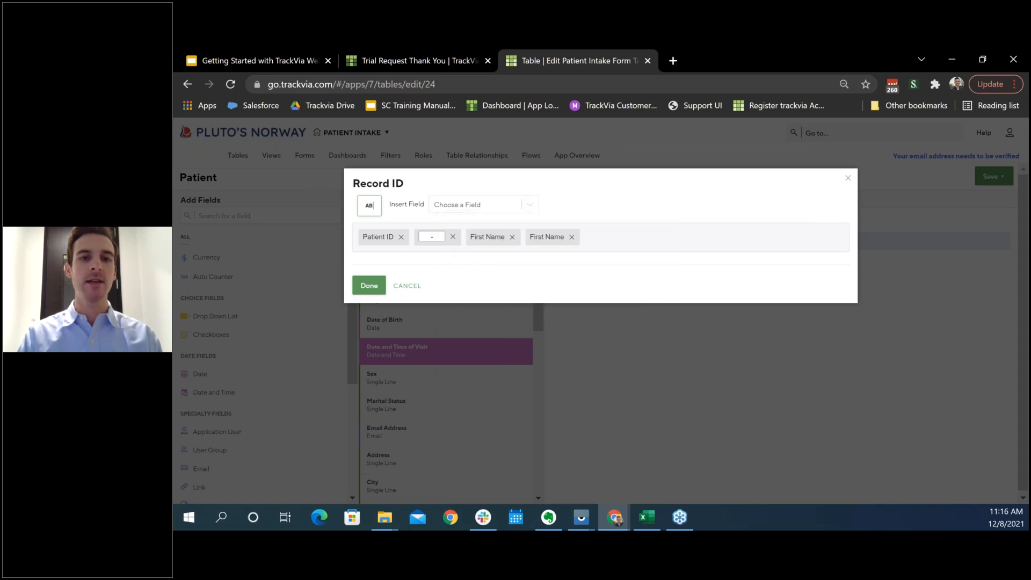
{"action": "left_click", "coordinate": [571, 237]}
{"action": "left_click", "coordinate": [511, 207]}
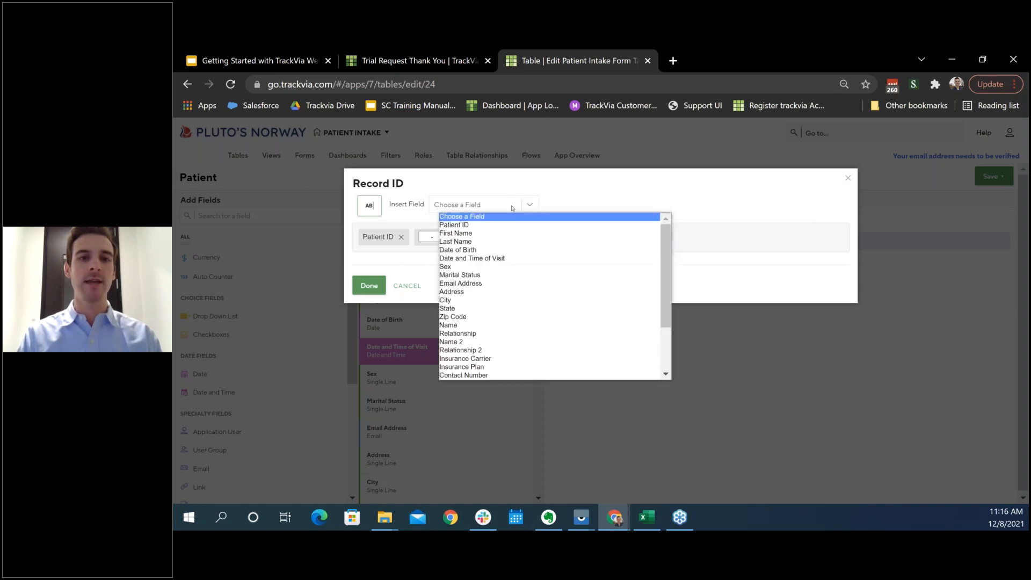
{"action": "left_click", "coordinate": [475, 241]}
{"action": "left_click", "coordinate": [370, 286]}
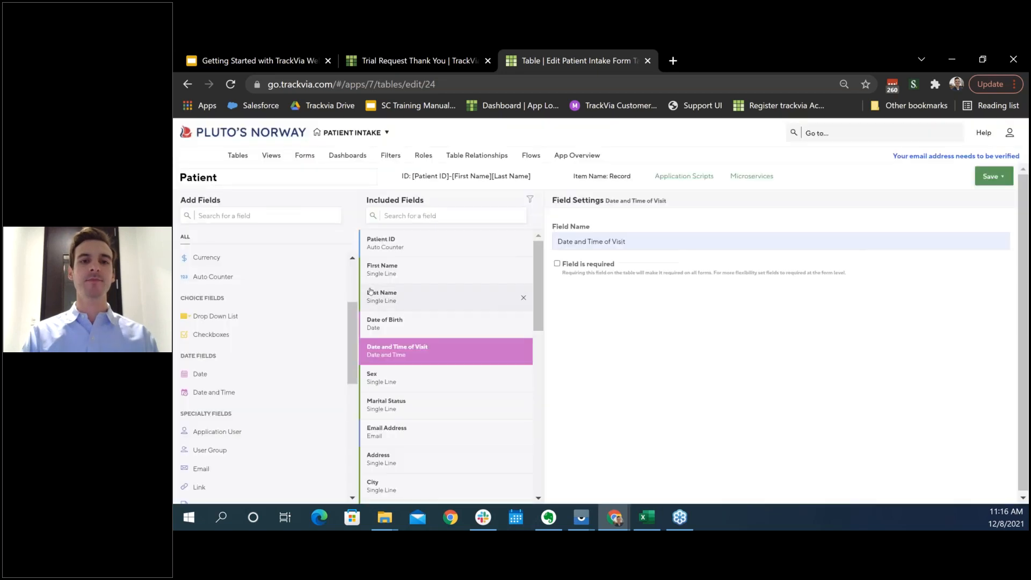
Save the changes to the Patient table and keep it open in the editor
{"action": "left_click", "coordinate": [992, 176]}
{"action": "left_click", "coordinate": [992, 176]}
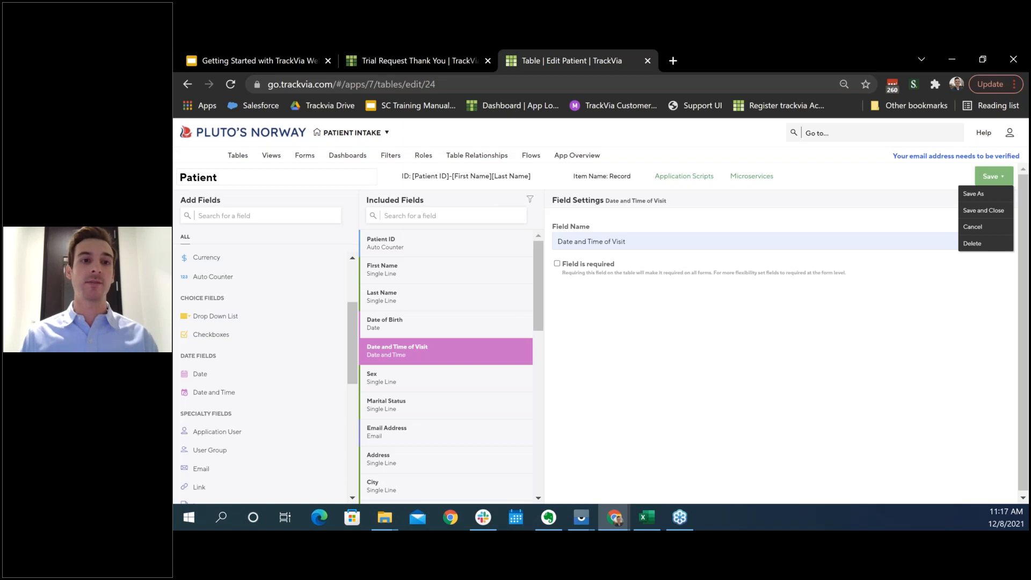
{"action": "left_click", "coordinate": [804, 166]}
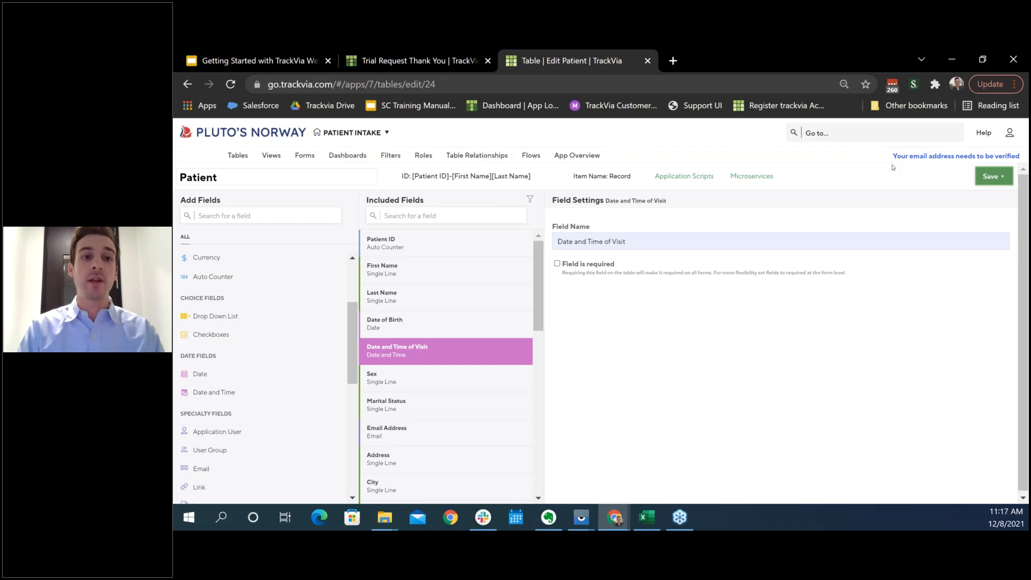
Bring the Hospitals spreadsheet in Excel into view, look over its columns through Specialties and move it away again
{"action": "left_click_drag", "start_coordinate": [1028, 177], "coordinate": [474, 132]}
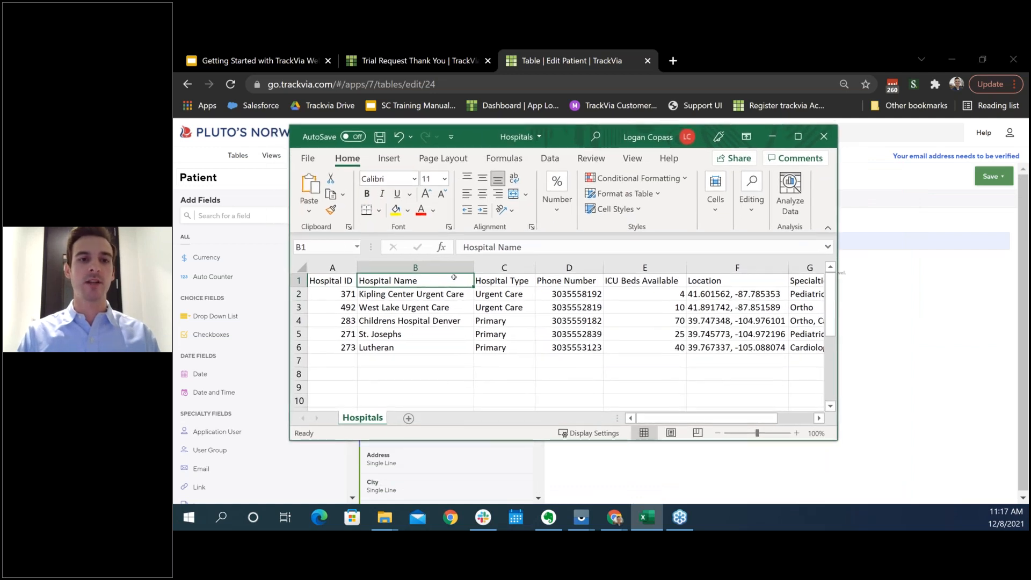
{"action": "left_click_drag", "start_coordinate": [753, 419], "coordinate": [790, 419]}
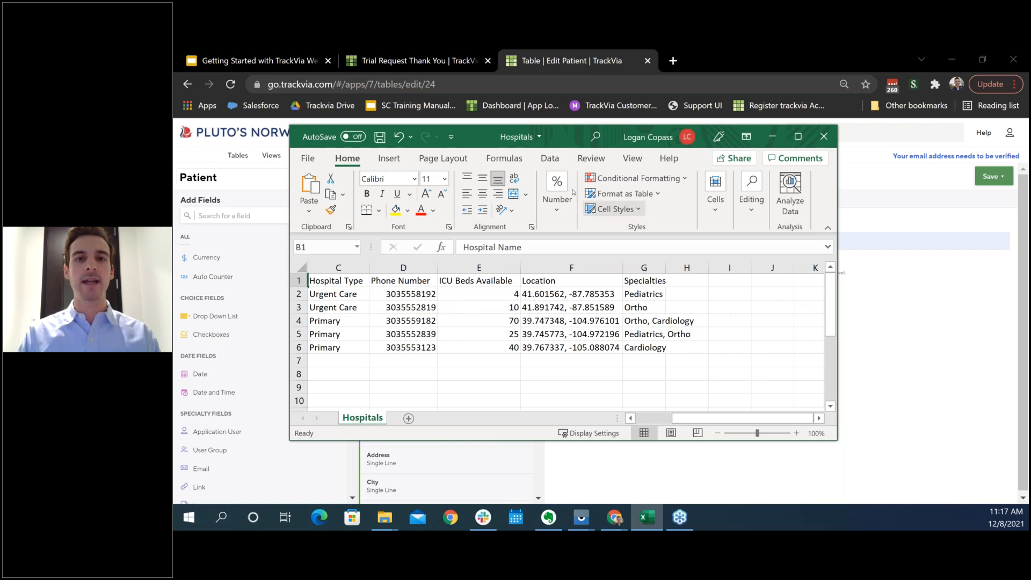
{"action": "left_click_drag", "start_coordinate": [578, 139], "coordinate": [1029, 140]}
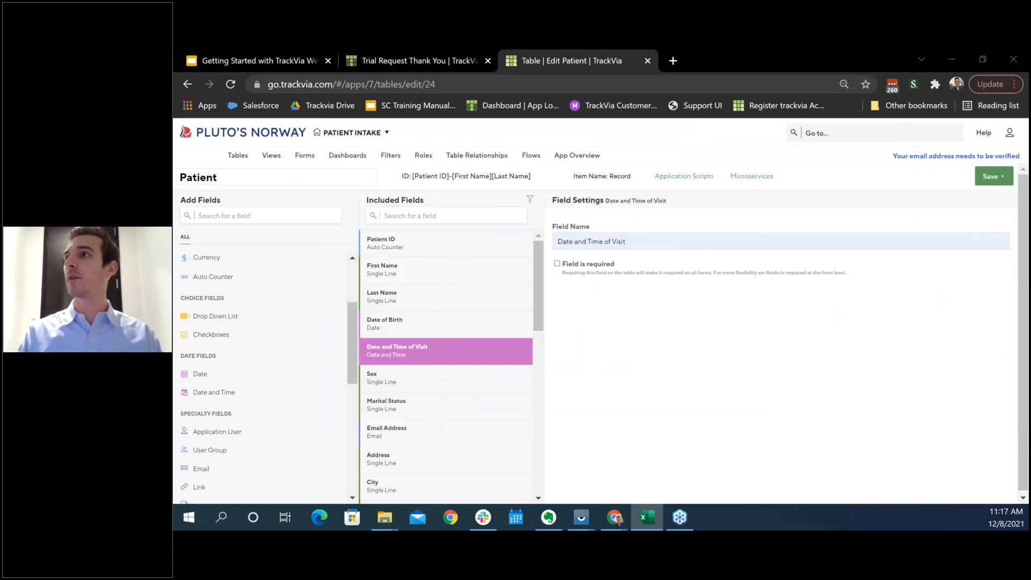
Start a new table import named Hospitals, with Hospital as the singular and Hospitals as the plural item name
{"action": "left_click", "coordinate": [239, 156]}
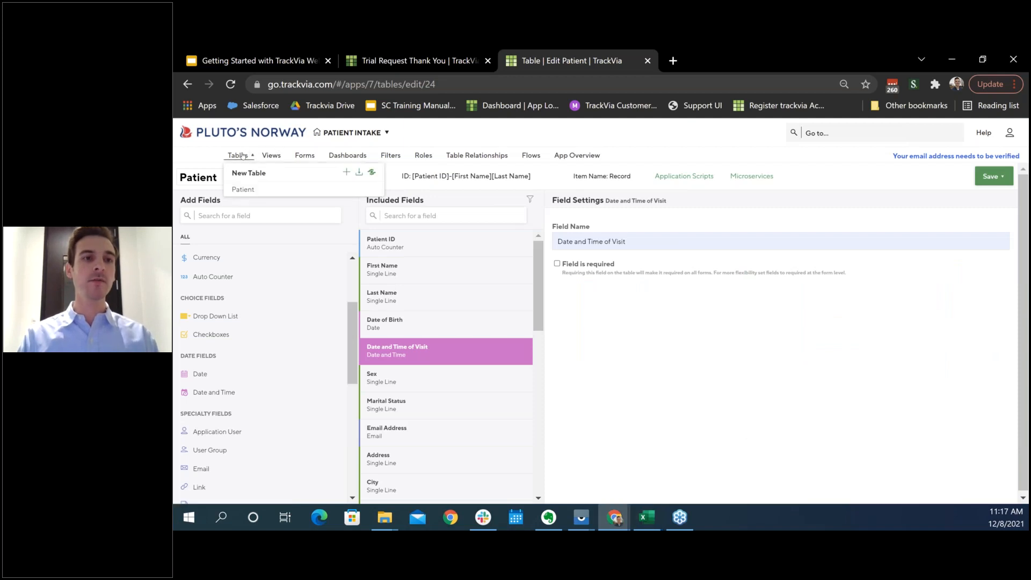
{"action": "left_click", "coordinate": [359, 172]}
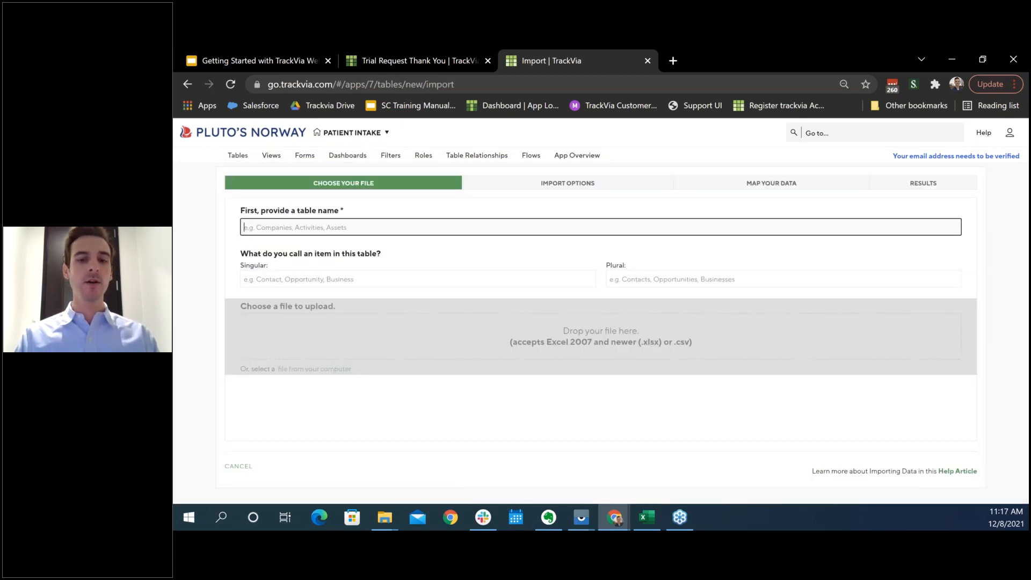
{"action": "type", "text": "Hospitals"}
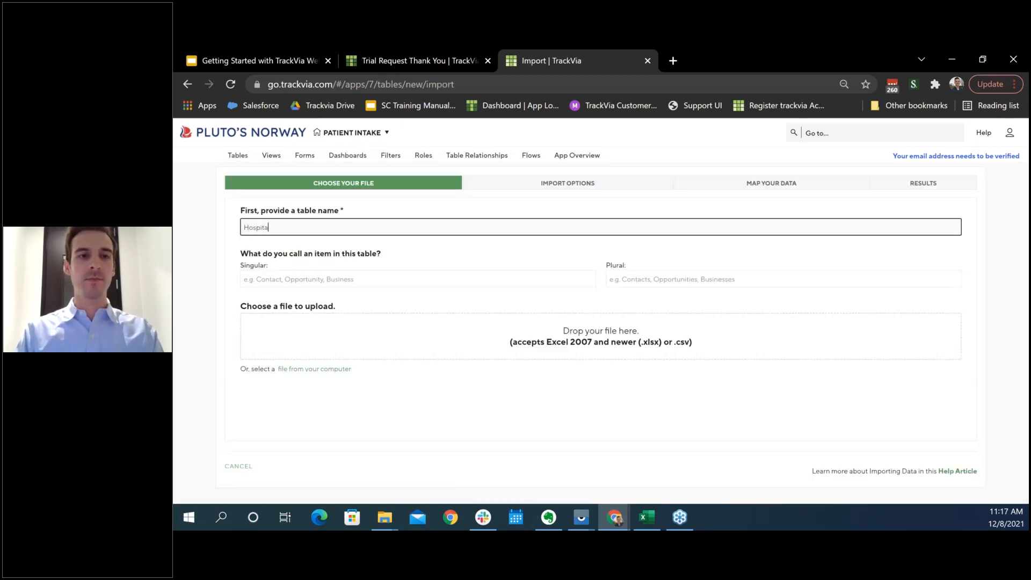
{"action": "left_click", "coordinate": [334, 274]}
{"action": "type", "text": "Hospital"}
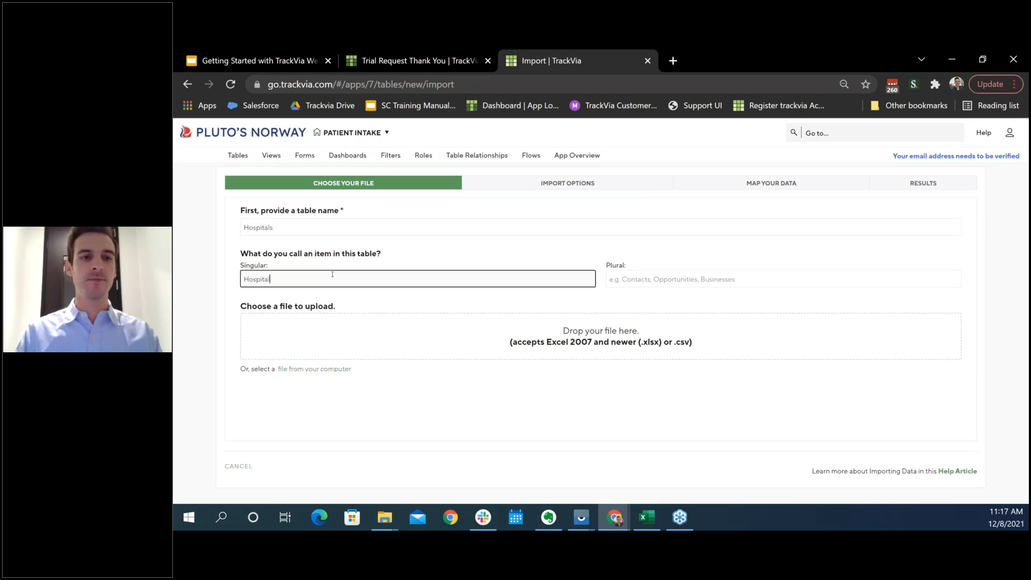
{"action": "left_click", "coordinate": [677, 275]}
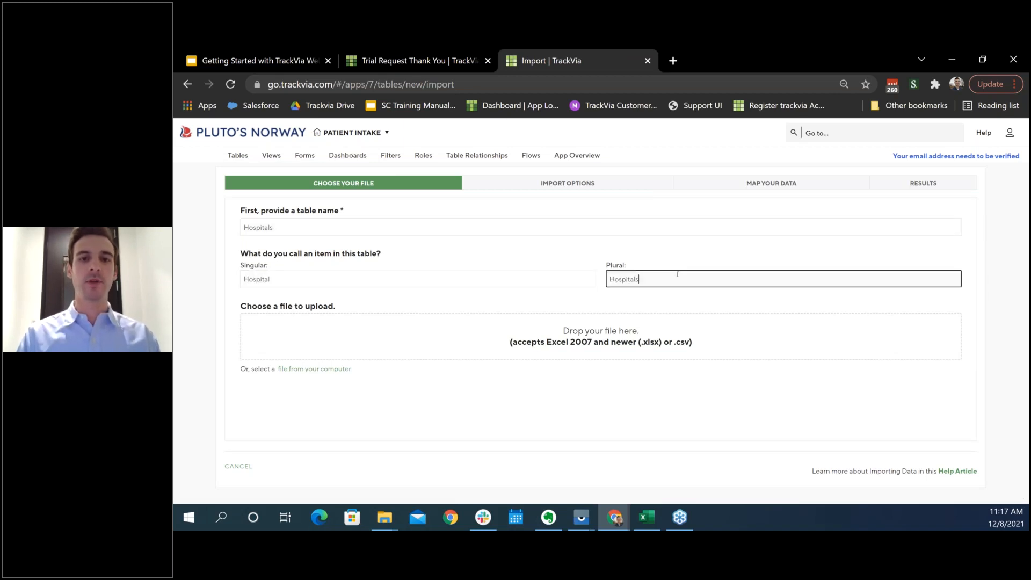
Upload the Hospitals spreadsheet and continue to data mapping with header row 1 and rejection of whole rows that have errors
{"action": "left_click", "coordinate": [313, 371]}
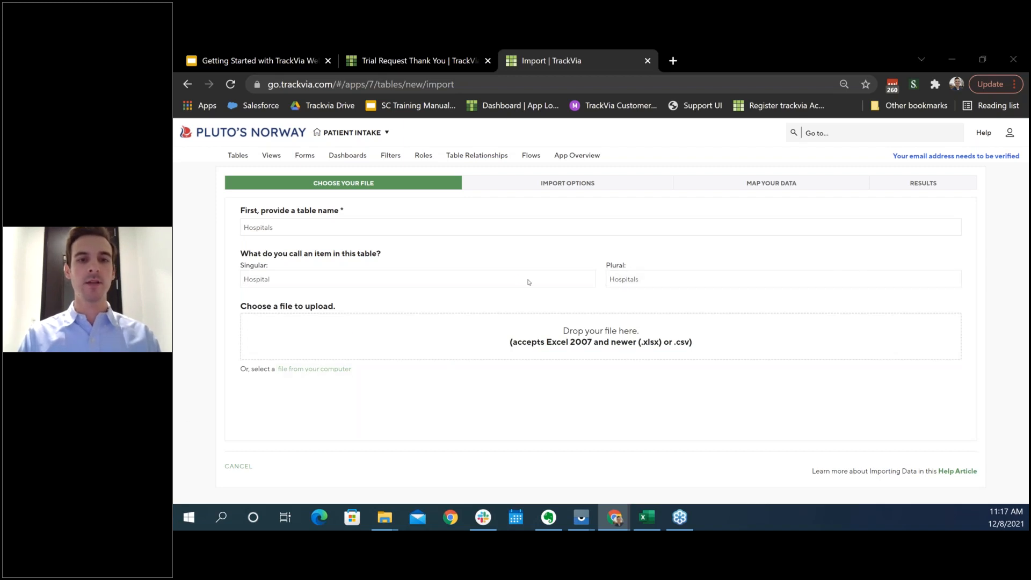
{"action": "double_click", "coordinate": [468, 159]}
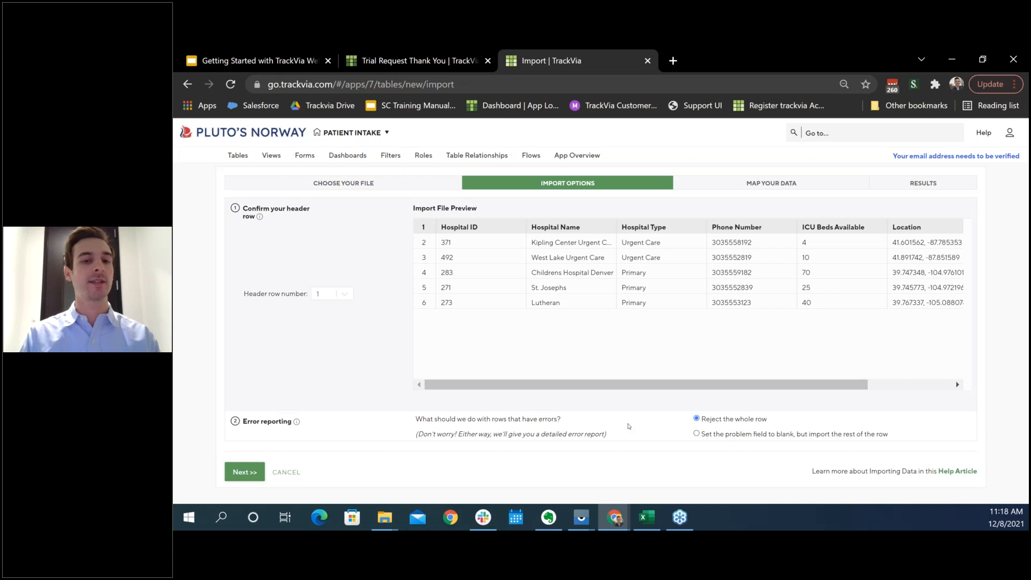
{"action": "left_click", "coordinate": [237, 475]}
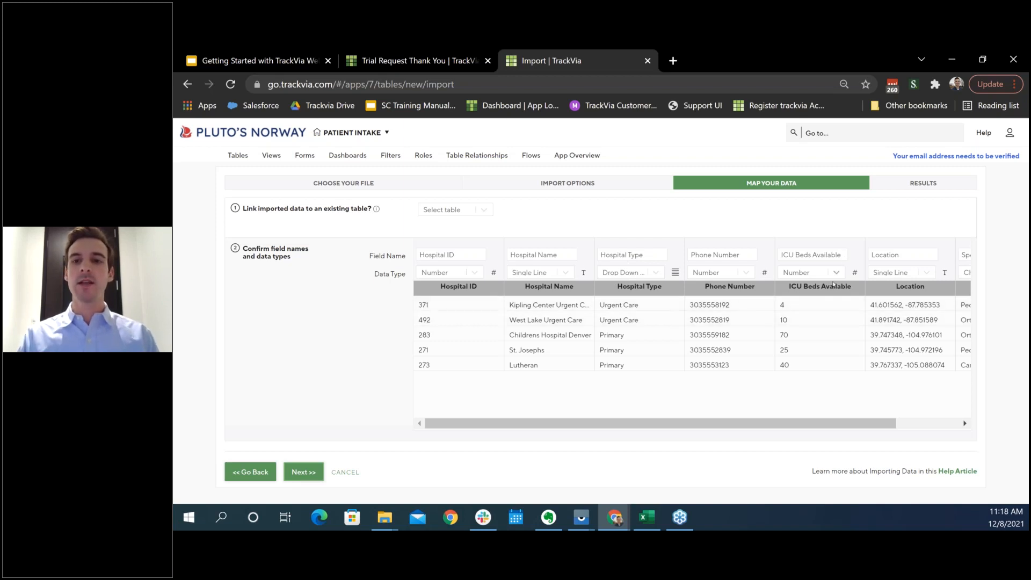
Import the Hospitals data with the Location column mapped as a Location field, and view the imported table
{"action": "left_click", "coordinate": [915, 276]}
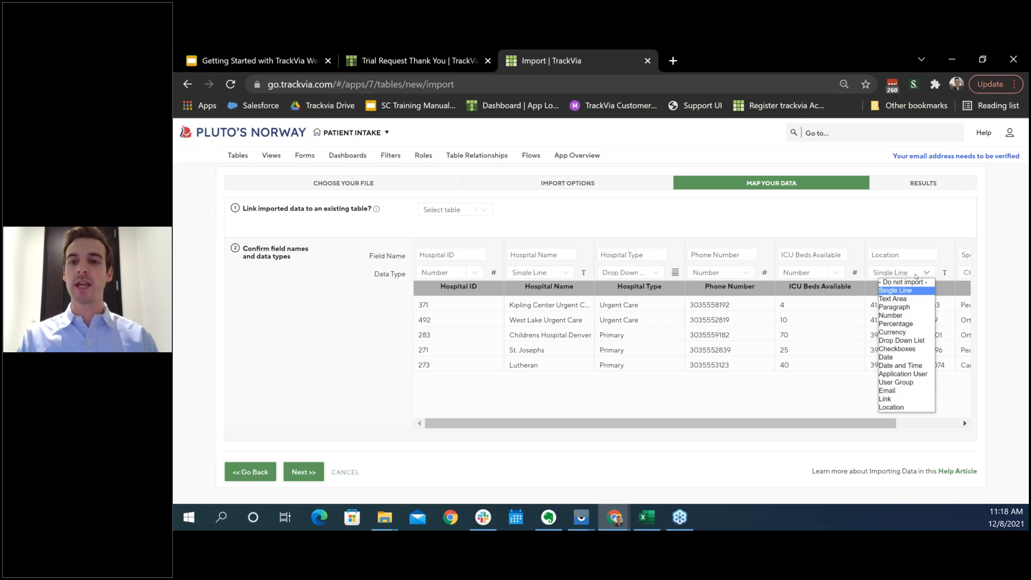
{"action": "left_click", "coordinate": [896, 407]}
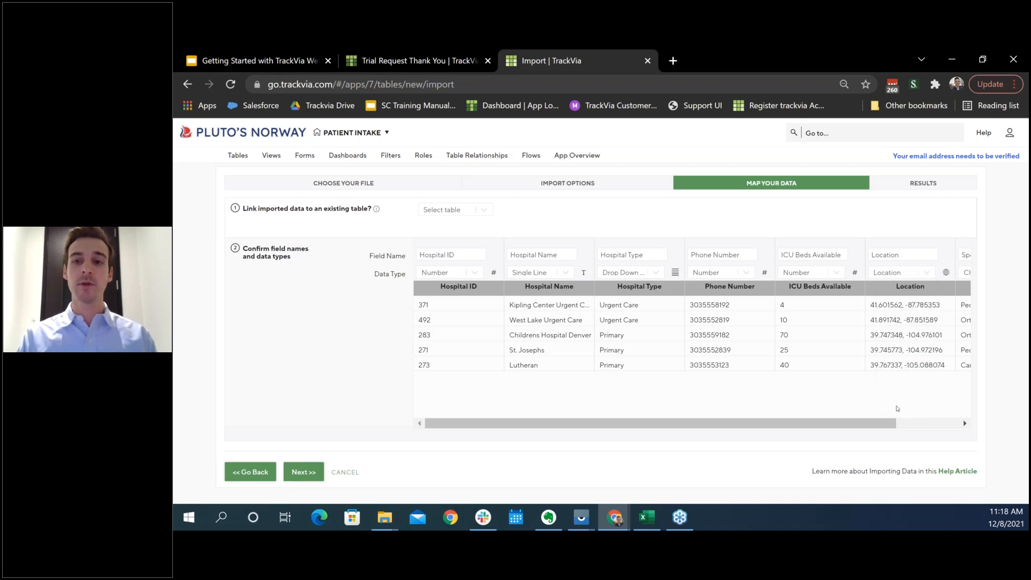
{"action": "left_click_drag", "start_coordinate": [814, 422], "coordinate": [879, 423]}
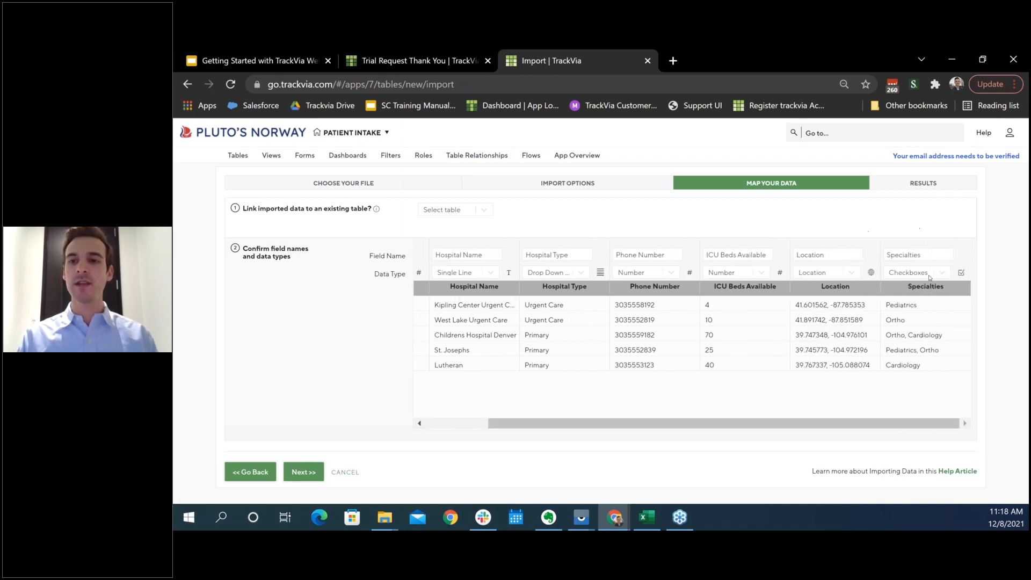
{"action": "left_click", "coordinate": [310, 471]}
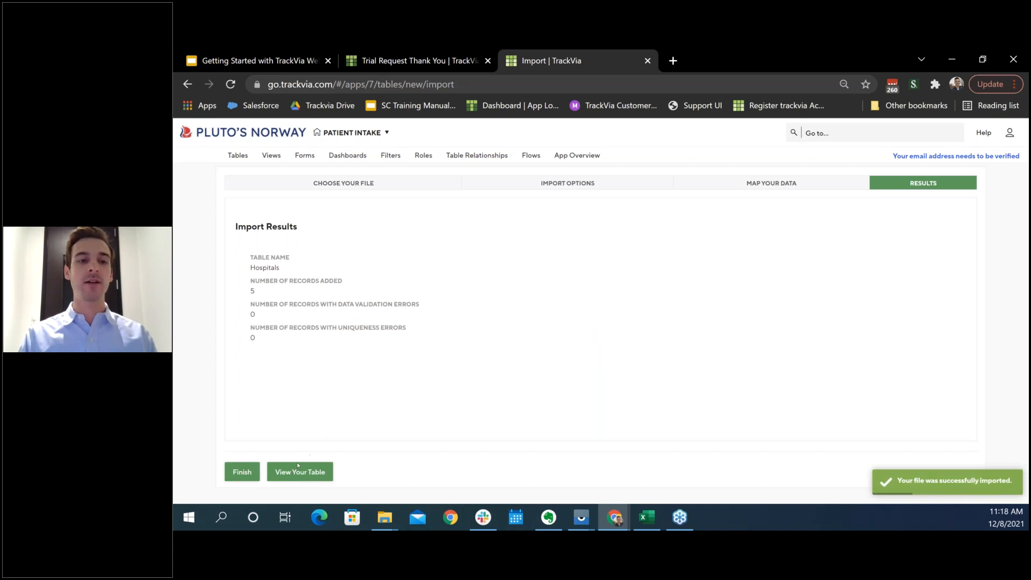
{"action": "left_click", "coordinate": [300, 472]}
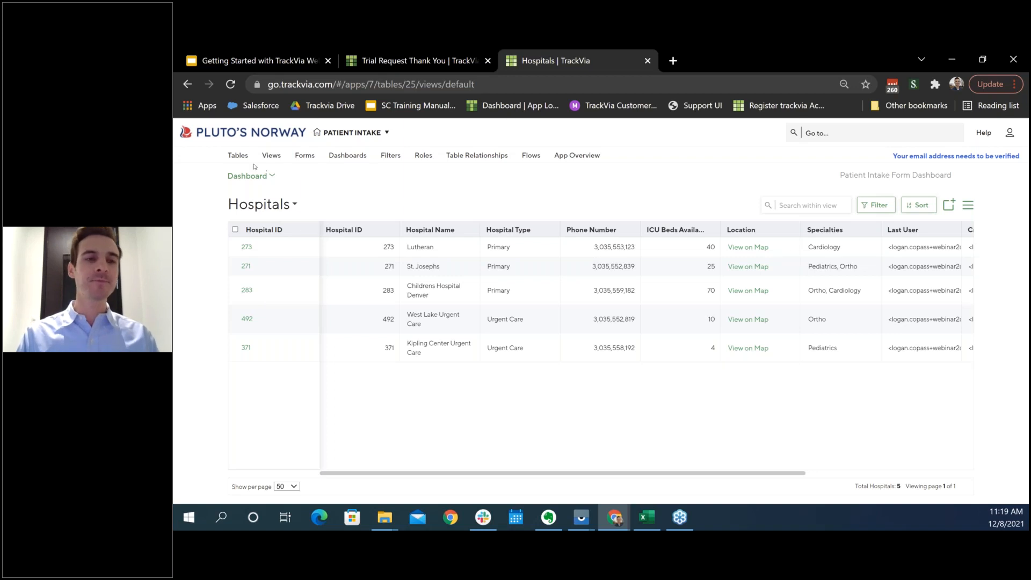
Edit the Hospitals table so its record ID combines Hospital ID and Hospital Name, separated by a hyphen
{"action": "left_click", "coordinate": [237, 155]}
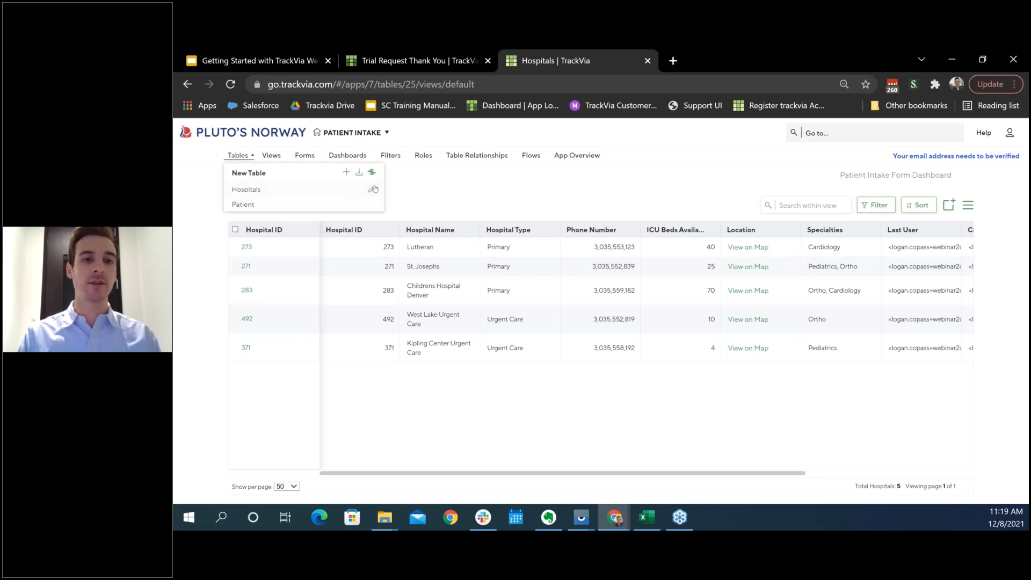
{"action": "left_click", "coordinate": [373, 189]}
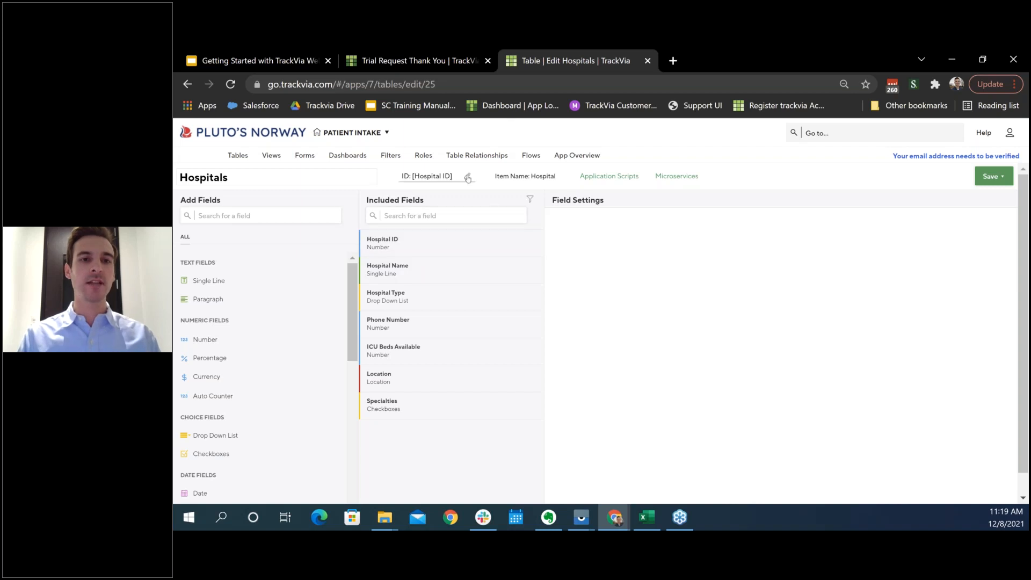
{"action": "left_click", "coordinate": [467, 178]}
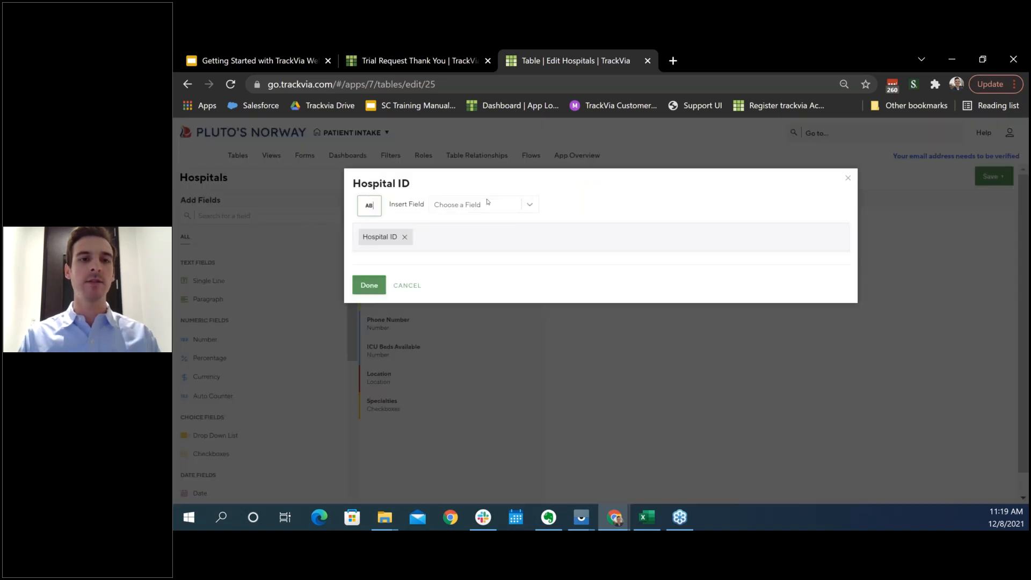
{"action": "left_click", "coordinate": [371, 207]}
{"action": "left_click", "coordinate": [454, 237]}
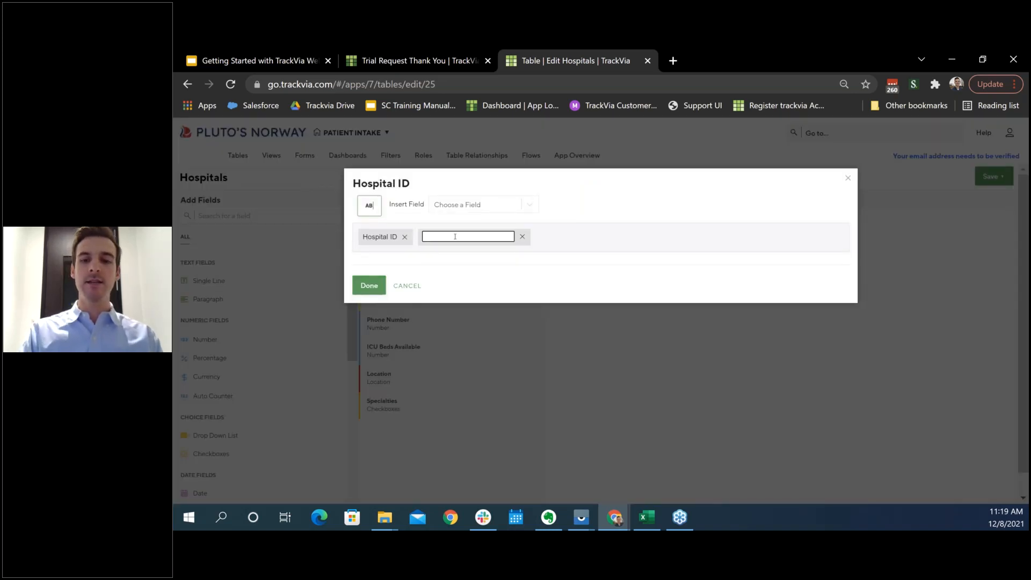
{"action": "type", "text": "-"}
{"action": "left_click", "coordinate": [510, 202]}
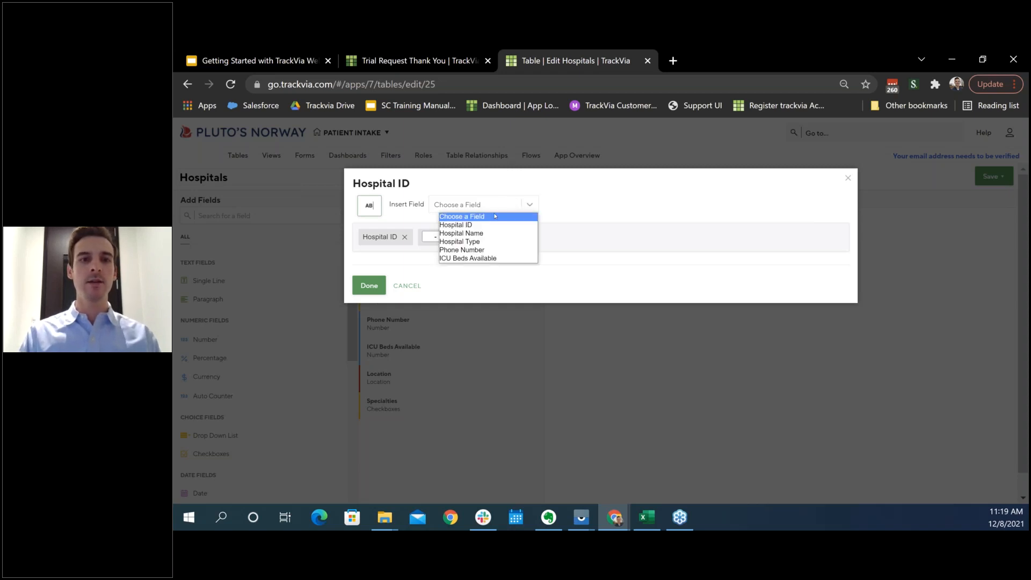
{"action": "left_click", "coordinate": [481, 234]}
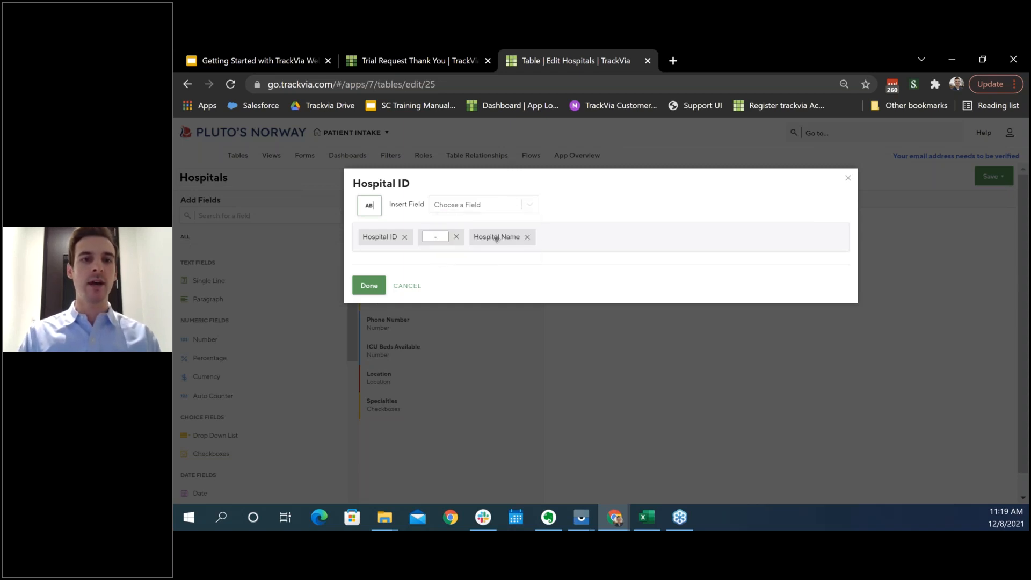
{"action": "left_click", "coordinate": [369, 284]}
Set the Hospitals table's Phone Number field to use no separator and save the table
{"action": "left_click", "coordinate": [449, 324]}
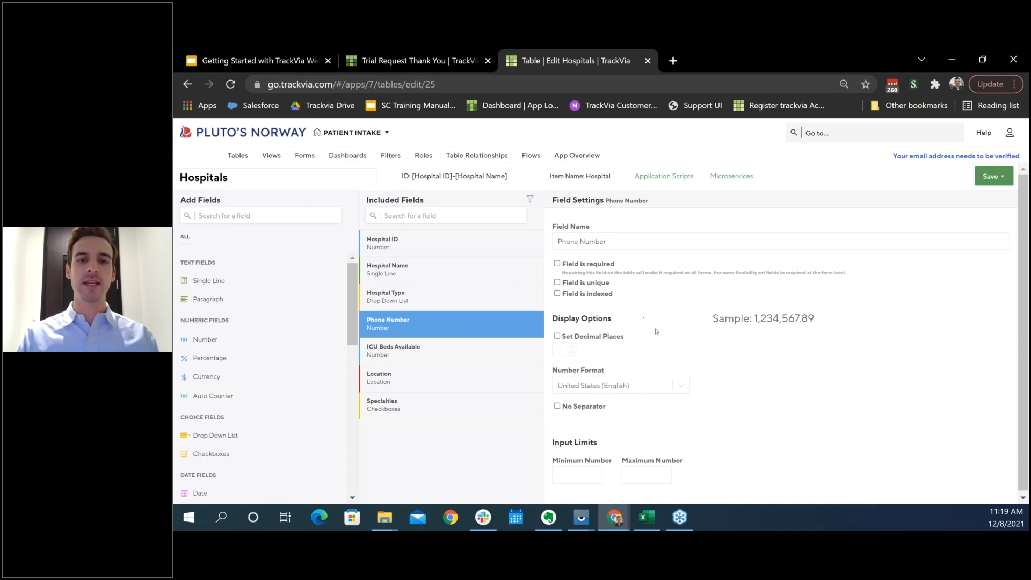
{"action": "scroll", "coordinate": [656, 331], "scroll_direction": "down", "scroll_amount": 1}
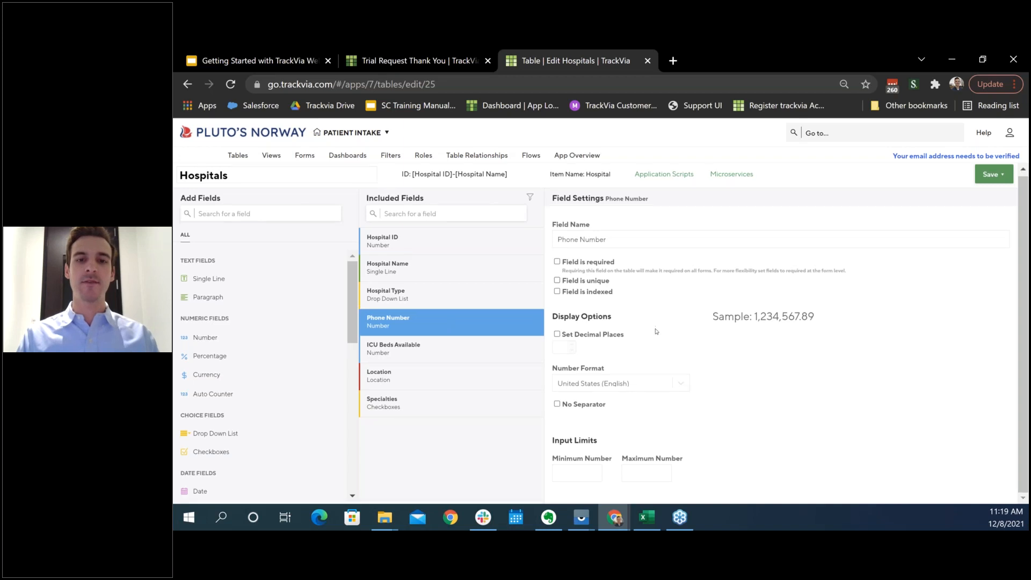
{"action": "left_click", "coordinate": [557, 406]}
{"action": "left_click", "coordinate": [986, 174]}
{"action": "left_click", "coordinate": [988, 189]}
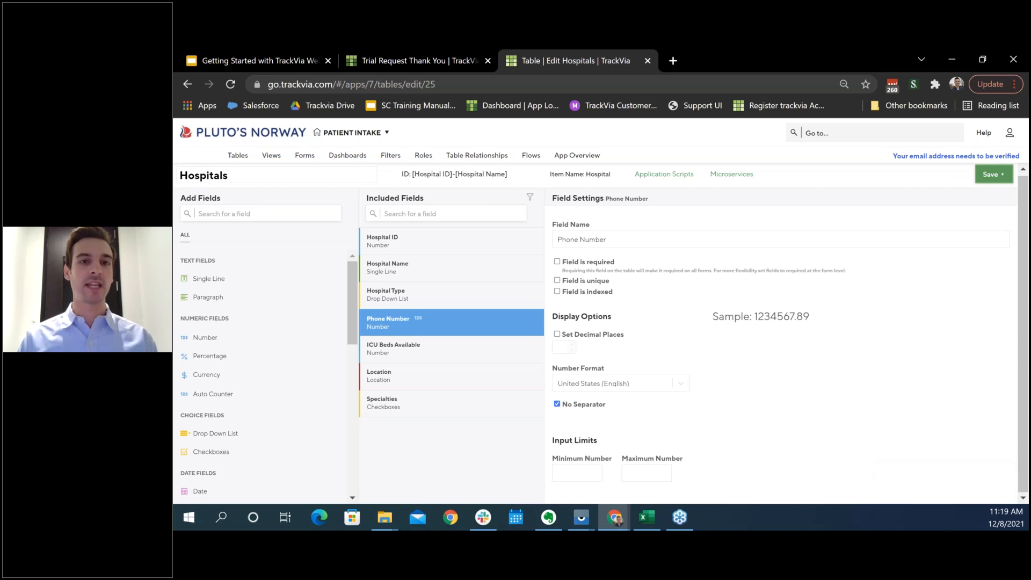
Create a relationship named Hospitals in which one Hospitals record has many Patient records, and view it in the entity relationship diagram
{"action": "left_click", "coordinate": [472, 156]}
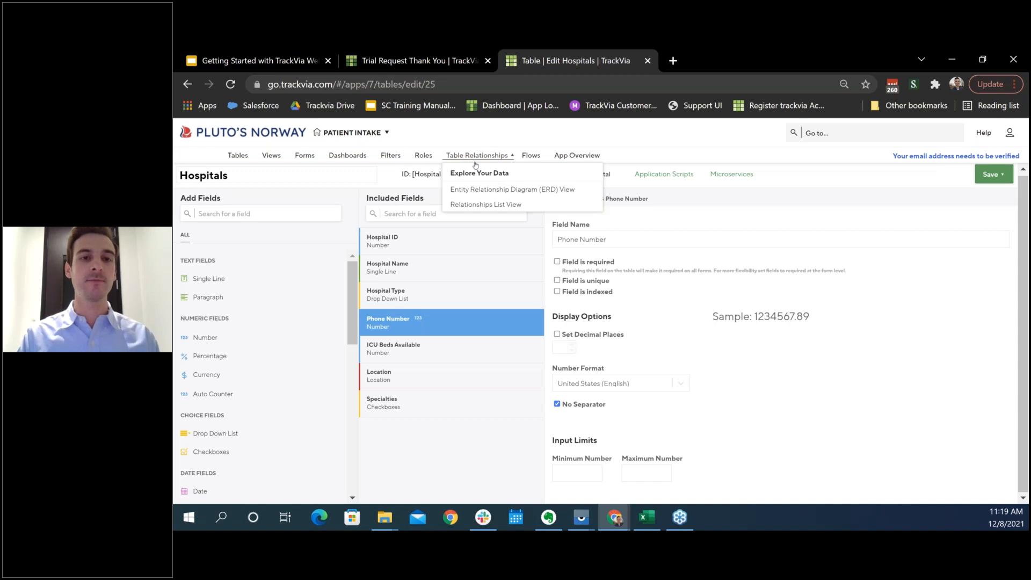
{"action": "left_click", "coordinate": [493, 206]}
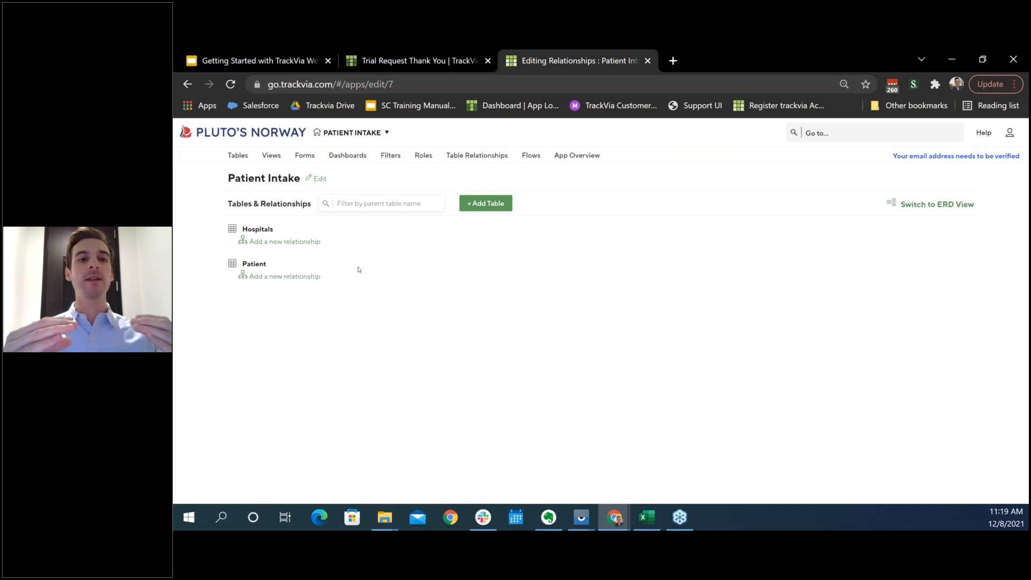
{"action": "left_click", "coordinate": [291, 241]}
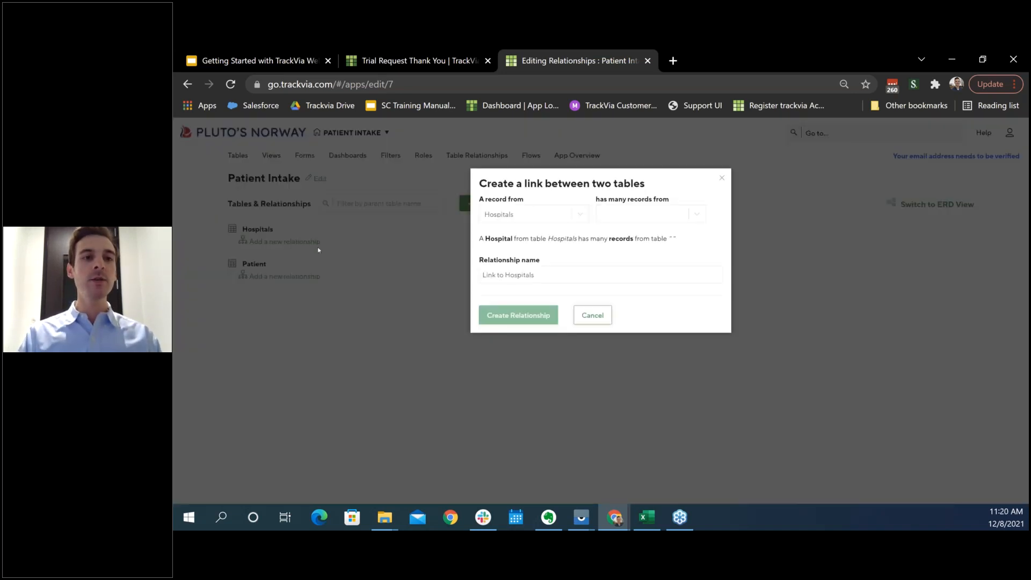
{"action": "left_click", "coordinate": [669, 215]}
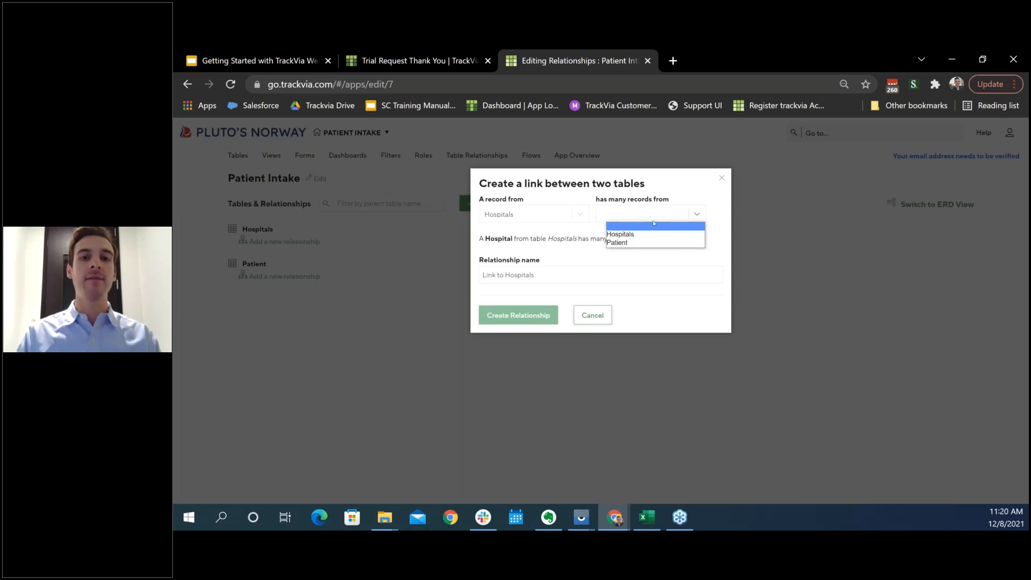
{"action": "left_click", "coordinate": [637, 243]}
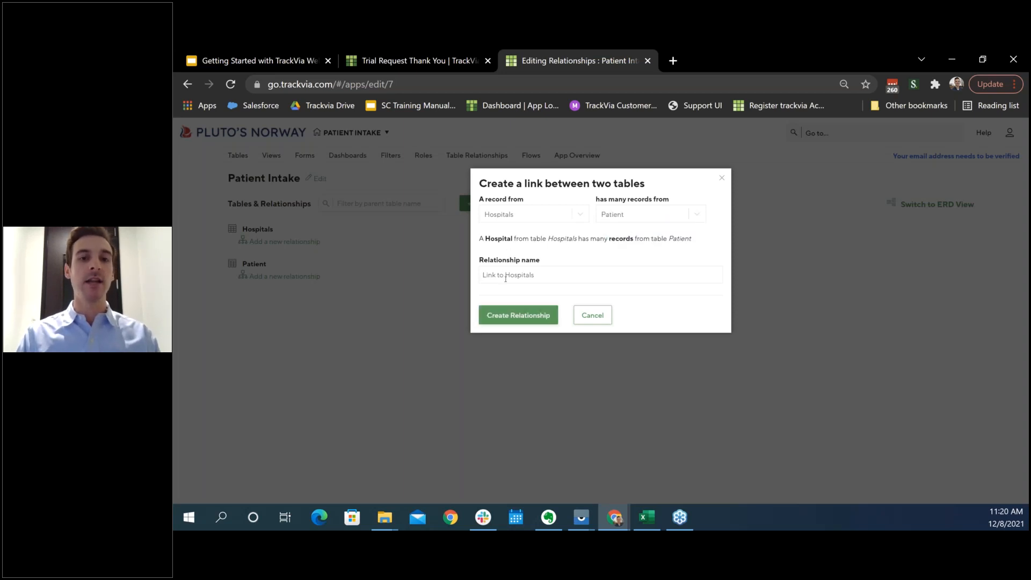
{"action": "left_click_drag", "start_coordinate": [505, 276], "coordinate": [465, 281]}
{"action": "key", "text": "BackSpace"}
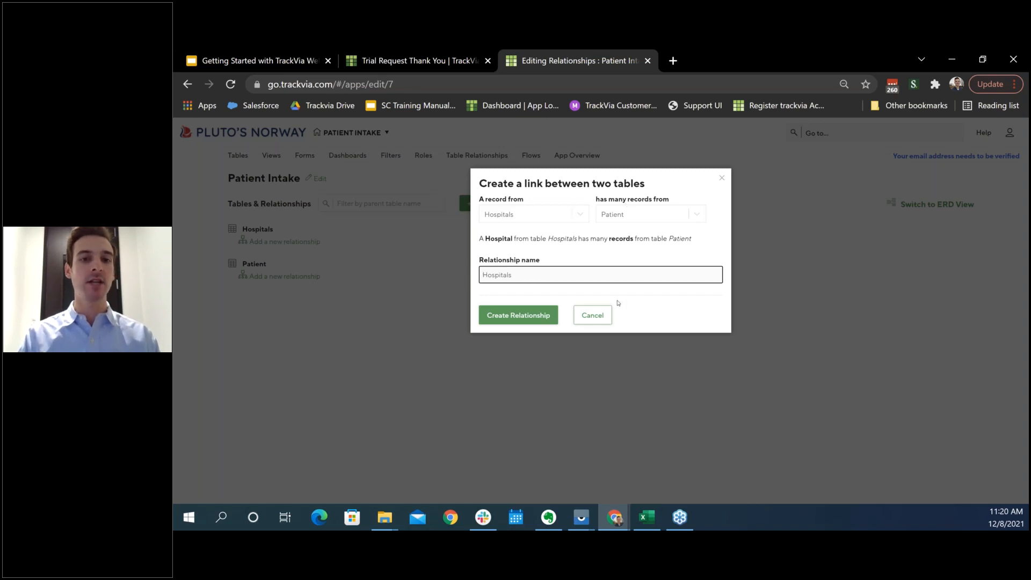
{"action": "left_click", "coordinate": [503, 319]}
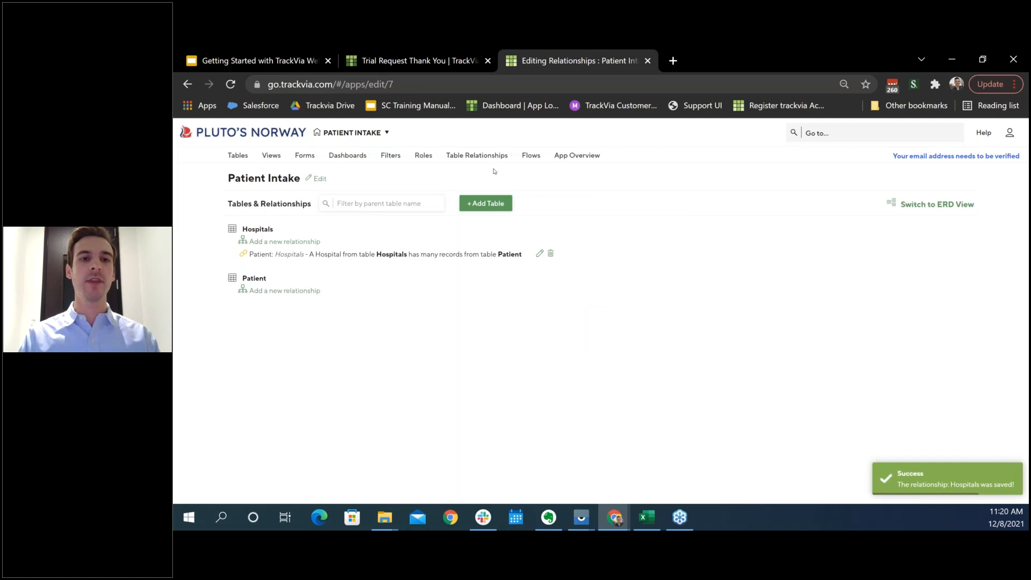
{"action": "left_click", "coordinate": [923, 206]}
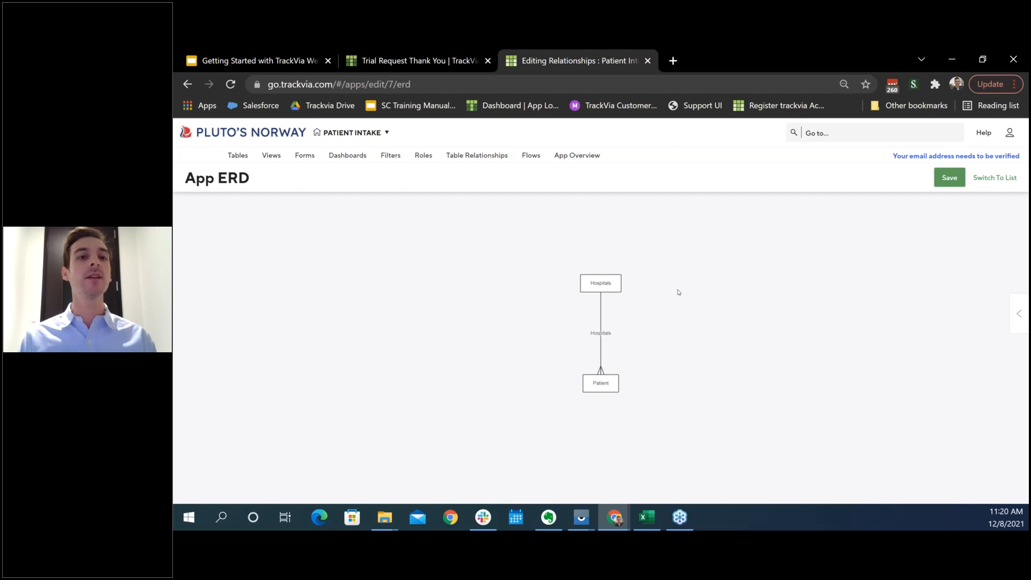
Open the Patient Intake Form for editing in the updated form builder
{"action": "left_click", "coordinate": [311, 157]}
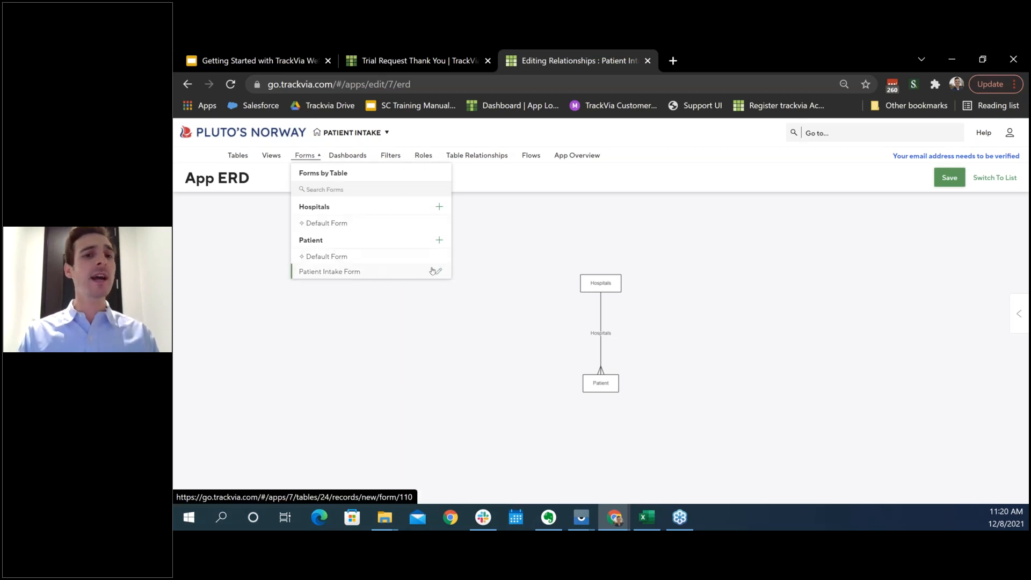
{"action": "left_click", "coordinate": [437, 271]}
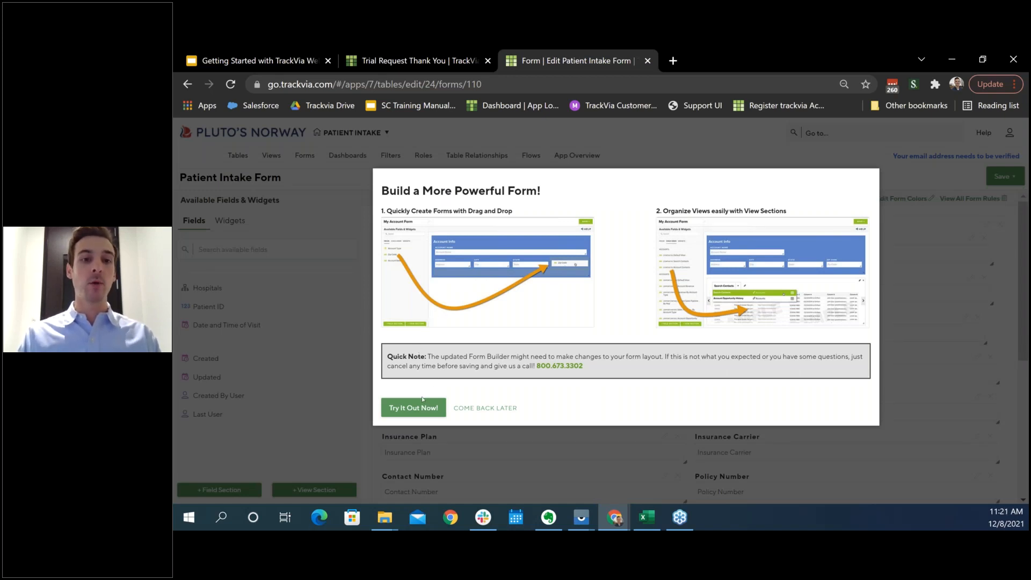
{"action": "left_click", "coordinate": [407, 409]}
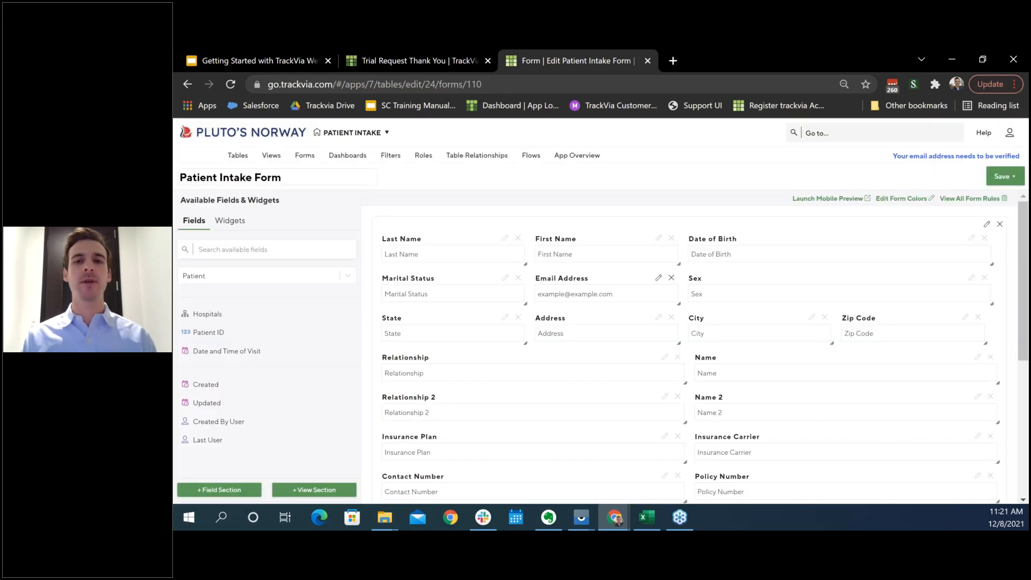
Title the form's field section Patient Info and give it the light blue background color #9FC5E8
{"action": "left_click", "coordinate": [988, 225]}
{"action": "type", "text": "Patient Info"}
{"action": "left_click", "coordinate": [358, 222]}
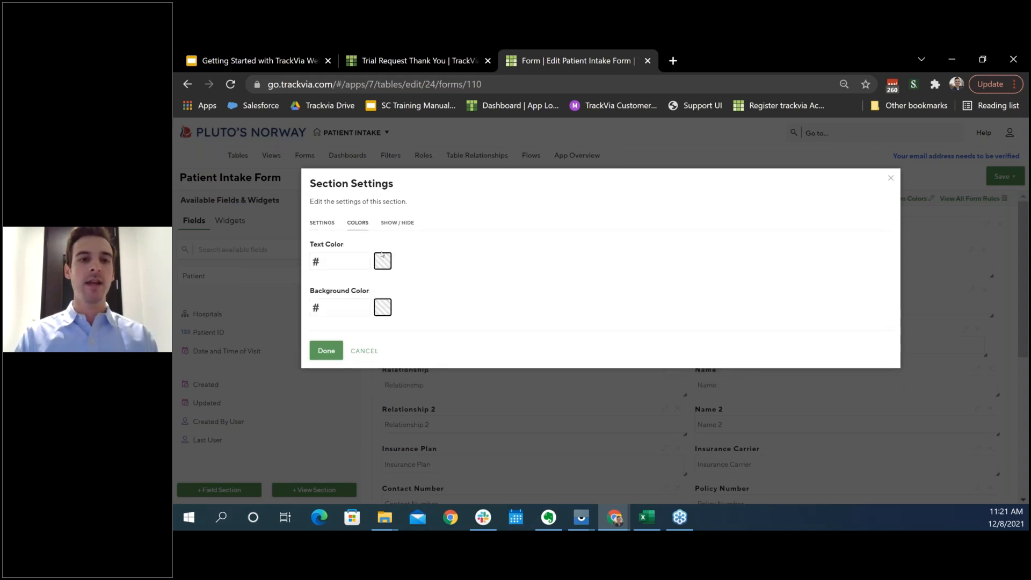
{"action": "left_click", "coordinate": [383, 309]}
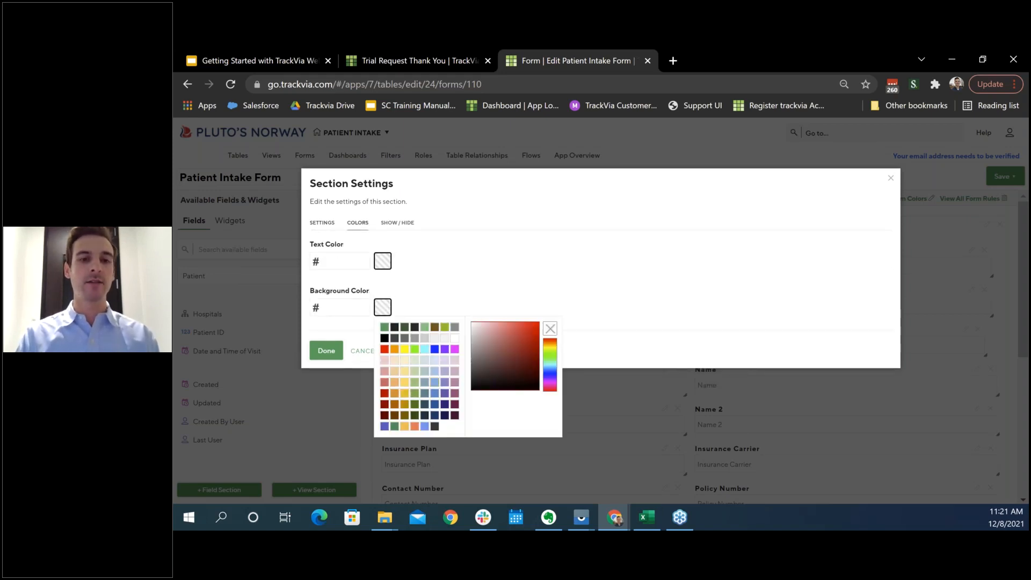
{"action": "left_click", "coordinate": [435, 372]}
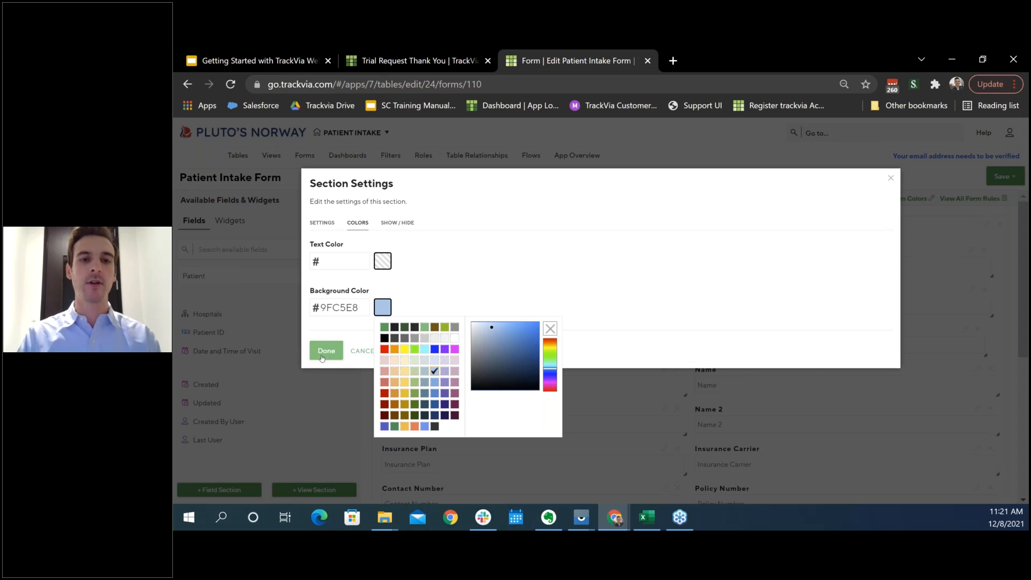
{"action": "left_click", "coordinate": [326, 350]}
Place First Name ahead of Last Name and narrow the Date of Birth and Sex fields to a single column each
{"action": "left_click_drag", "start_coordinate": [565, 249], "coordinate": [536, 250]}
{"action": "left_click_drag", "start_coordinate": [991, 272], "coordinate": [837, 274]}
{"action": "left_click_drag", "start_coordinate": [990, 315], "coordinate": [831, 316]}
Add Spacer widgets after the Date of Birth and Sex fields to fill the ends of their rows
{"action": "left_click", "coordinate": [225, 226]}
{"action": "left_click_drag", "start_coordinate": [209, 298], "coordinate": [859, 252]}
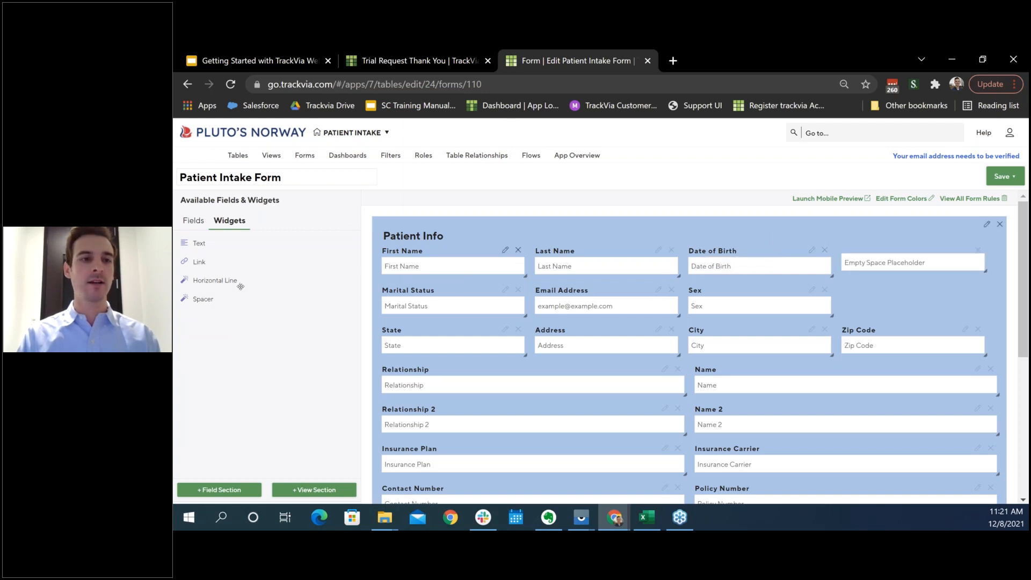
{"action": "left_click_drag", "start_coordinate": [208, 299], "coordinate": [878, 297]}
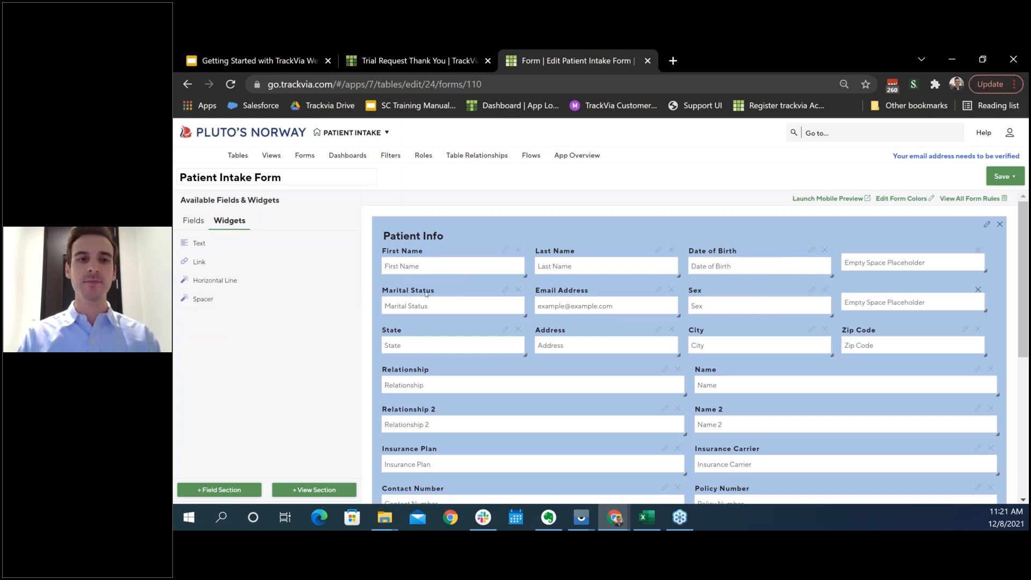
Add the Hospitals field below the last question on the form, keeping its default field settings
{"action": "left_click", "coordinate": [193, 220]}
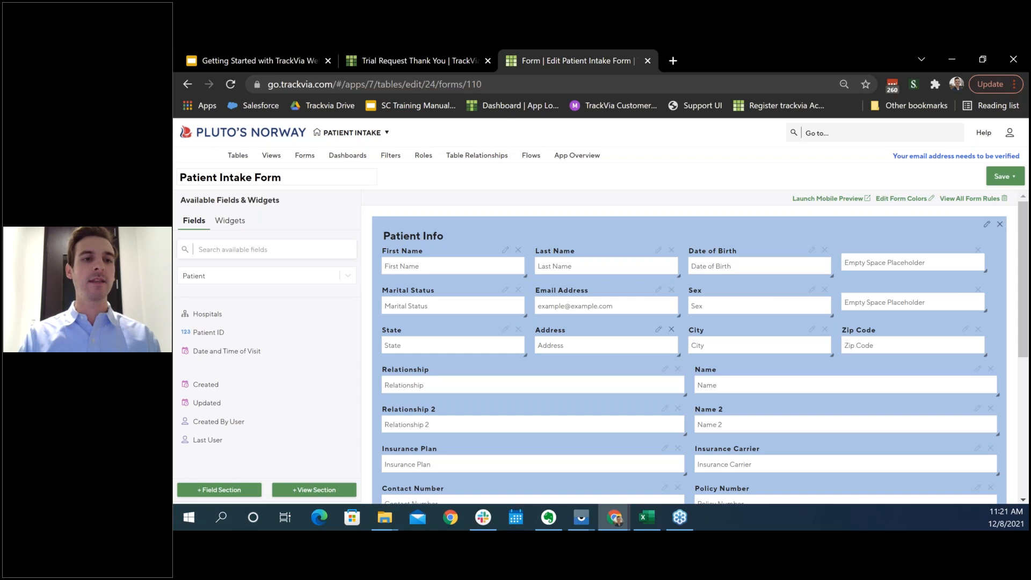
{"action": "scroll", "coordinate": [689, 346], "scroll_direction": "down", "scroll_amount": 5}
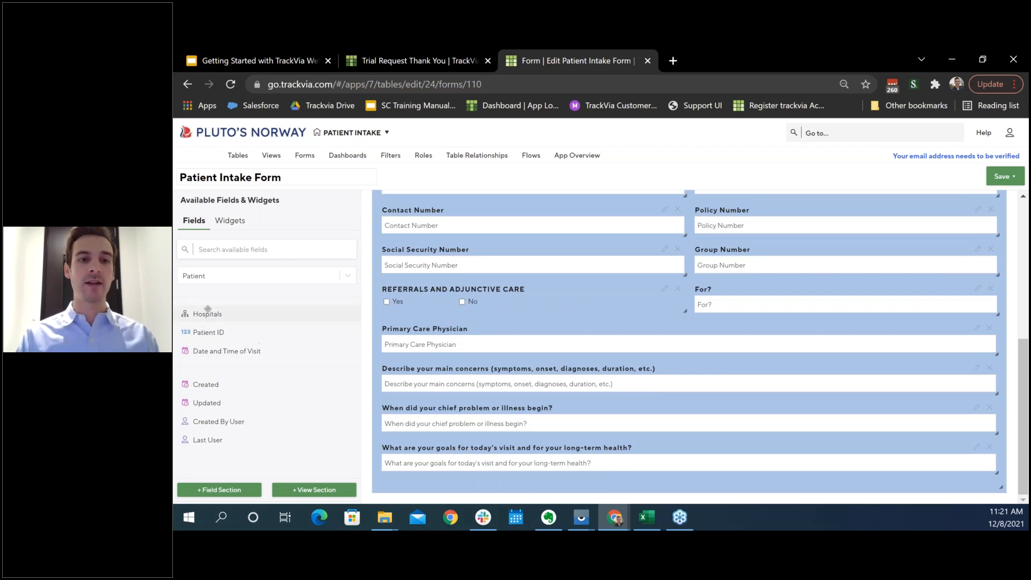
{"action": "left_click_drag", "start_coordinate": [208, 309], "coordinate": [460, 485]}
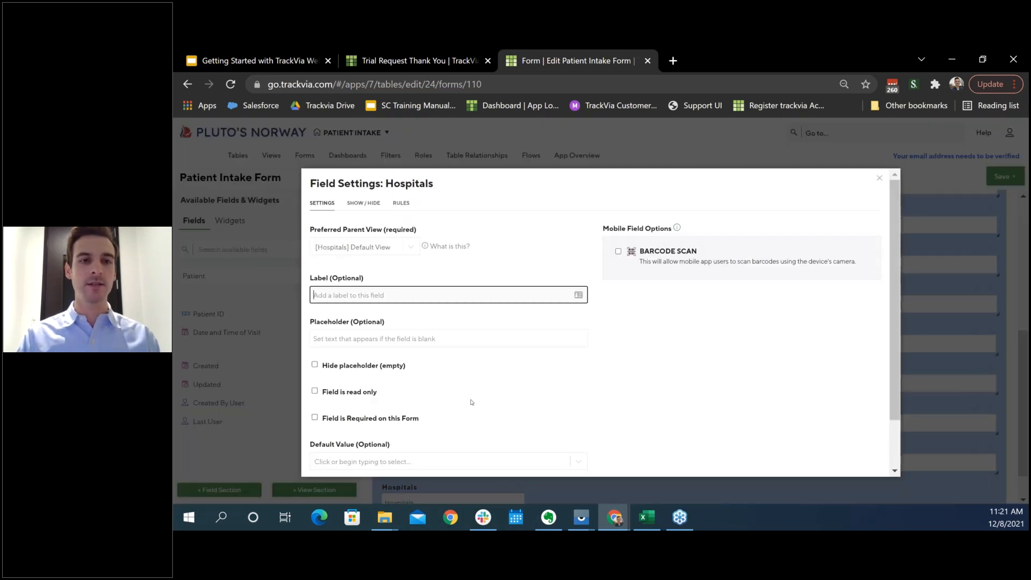
{"action": "scroll", "coordinate": [471, 402], "scroll_direction": "down", "scroll_amount": 2}
{"action": "left_click", "coordinate": [325, 467]}
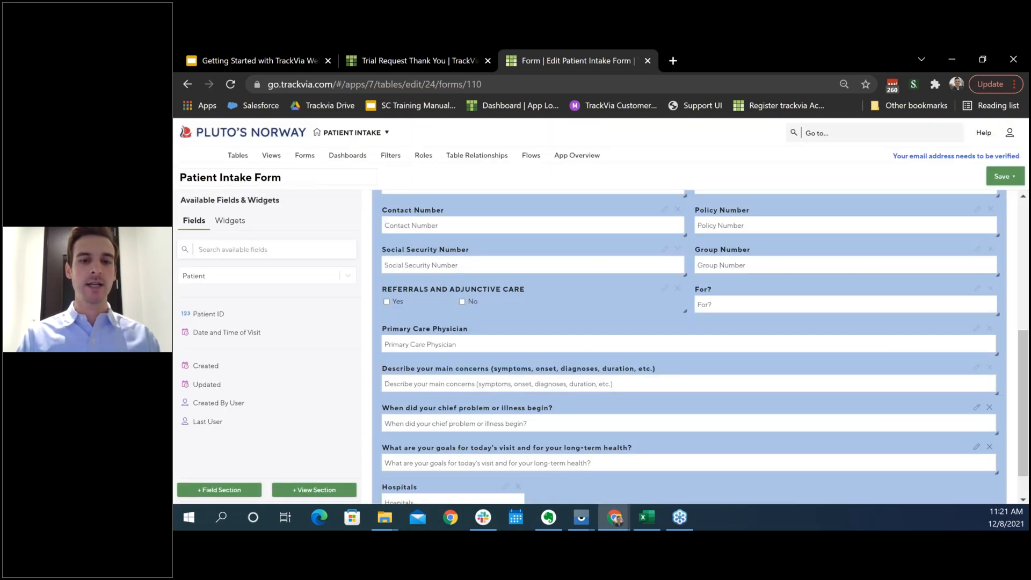
Move the Hospitals field to a row of its own above First Name in Patient Info and add Date and Time of Visit beside it
{"action": "left_click_drag", "start_coordinate": [409, 488], "coordinate": [403, 241]}
{"action": "left_click_drag", "start_coordinate": [571, 260], "coordinate": [397, 295]}
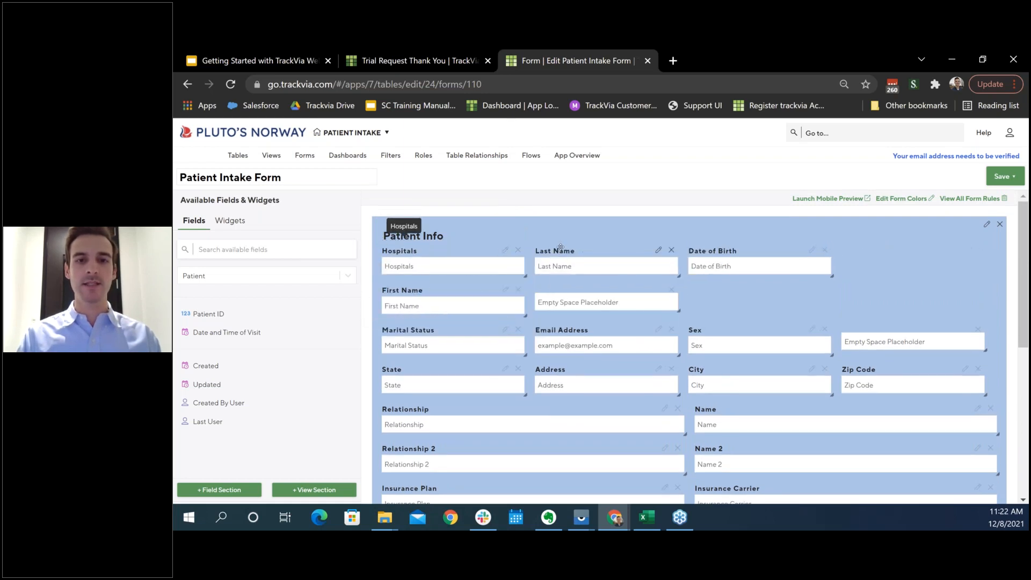
{"action": "left_click_drag", "start_coordinate": [553, 251], "coordinate": [714, 295]}
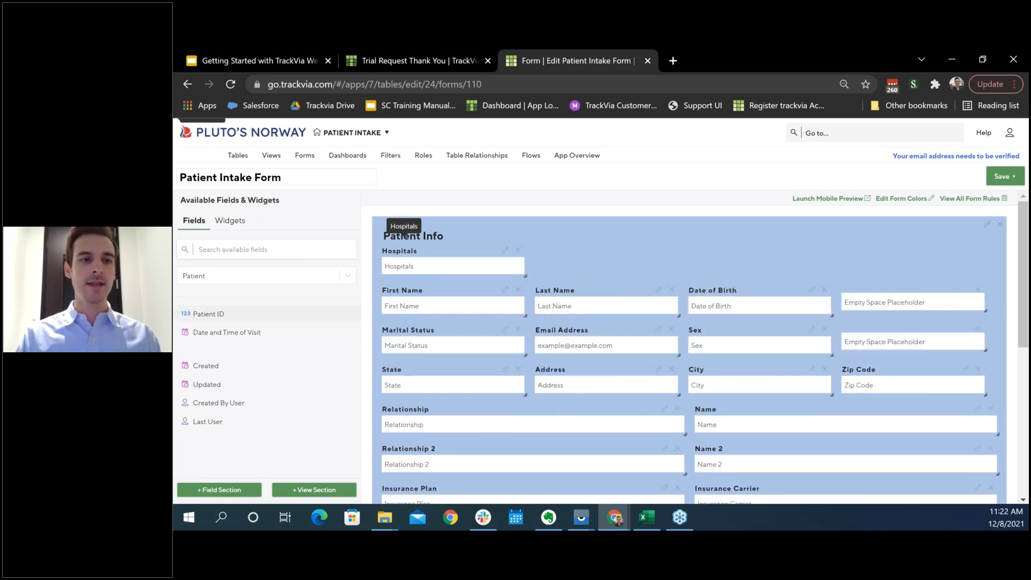
{"action": "left_click_drag", "start_coordinate": [230, 331], "coordinate": [618, 264]}
Add a Text widget below the last question on the form and label it Emergency Contact Info
{"action": "scroll", "coordinate": [520, 401], "scroll_direction": "down", "scroll_amount": 2}
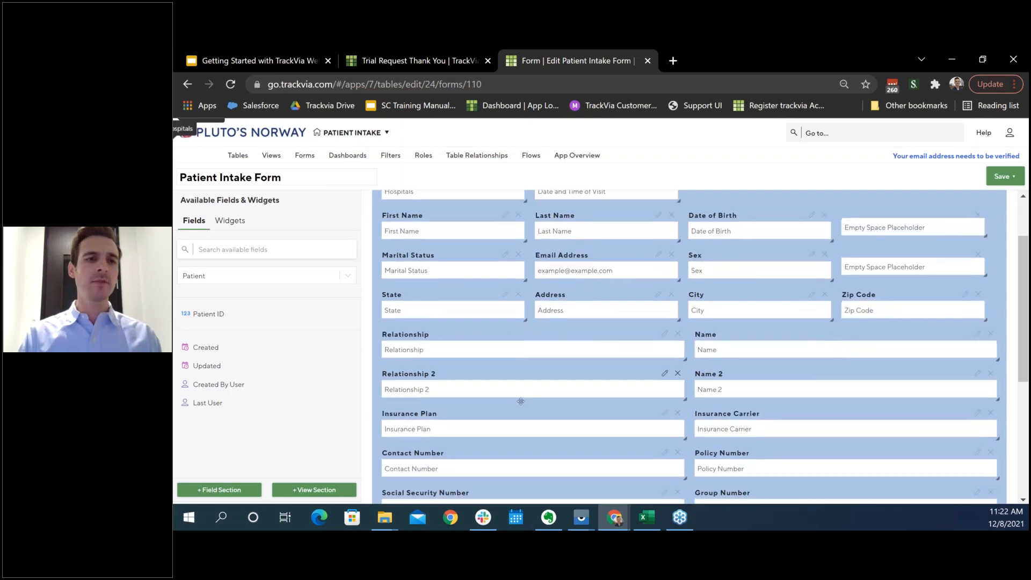
{"action": "left_click", "coordinate": [231, 223]}
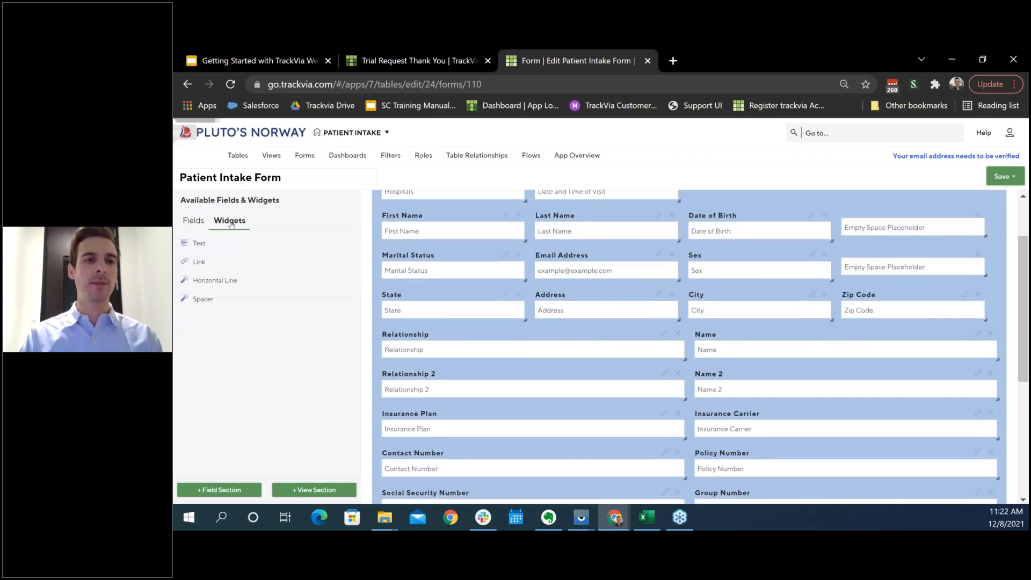
{"action": "scroll", "coordinate": [422, 333], "scroll_direction": "down", "scroll_amount": 5}
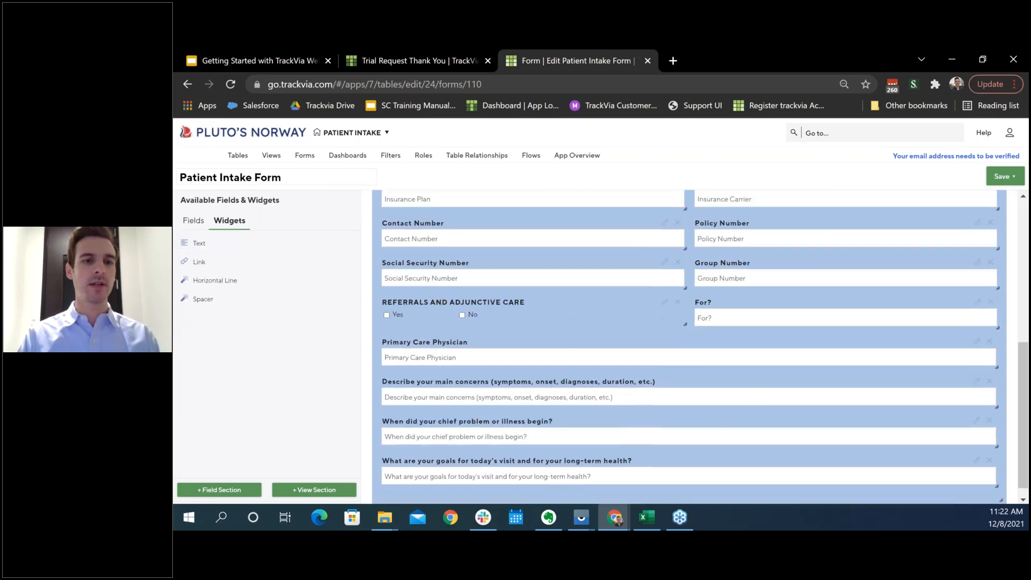
{"action": "left_click_drag", "start_coordinate": [199, 242], "coordinate": [432, 485]}
{"action": "scroll", "coordinate": [528, 466], "scroll_direction": "down", "scroll_amount": 1}
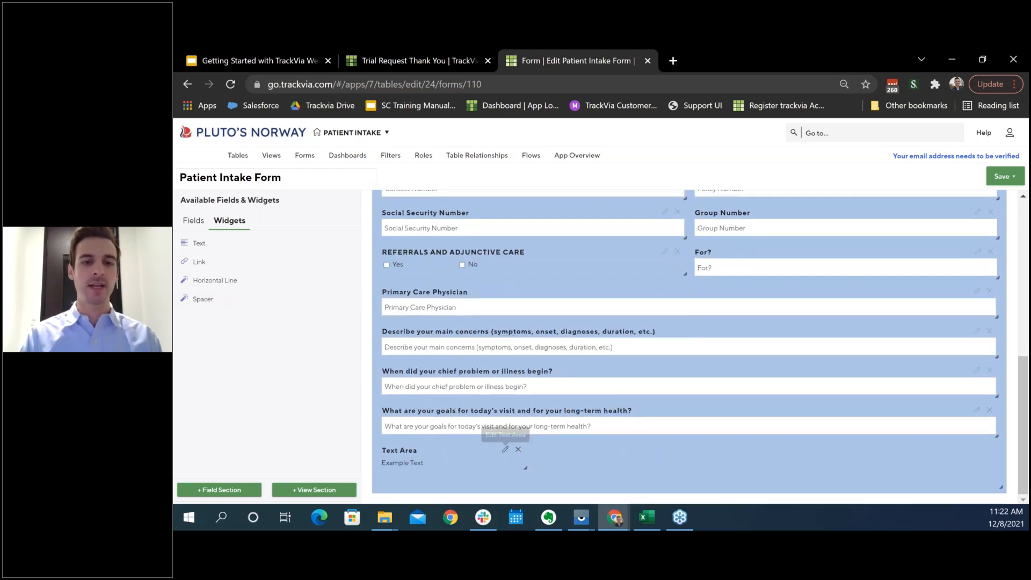
{"action": "left_click", "coordinate": [505, 450]}
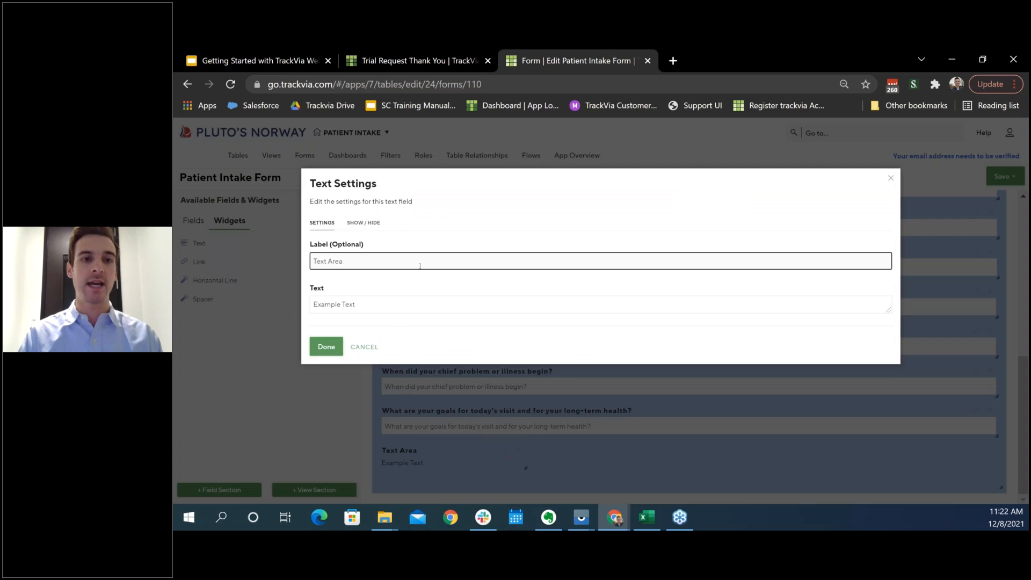
{"action": "key", "text": "BackSpace"}
{"action": "key", "text": "BackSpace"}
{"action": "key", "text": "BackSpace"}
{"action": "key", "text": "BackSpace"}
{"action": "key", "text": "BackSpace"}
{"action": "key", "text": "BackSpace"}
{"action": "key", "text": "BackSpace"}
{"action": "key", "text": "BackSpace"}
{"action": "type", "text": "Emergency Contact Info"}
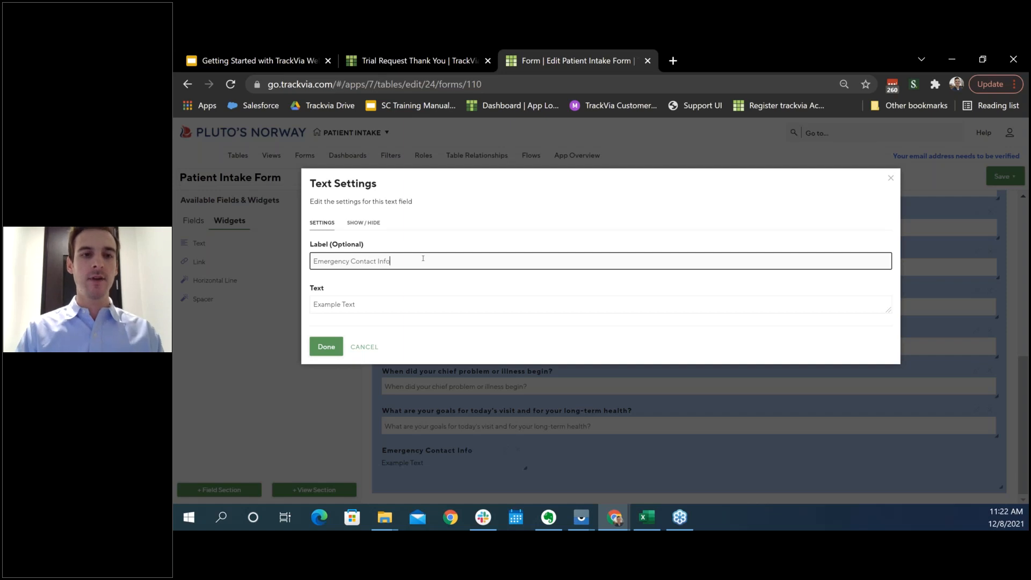
{"action": "left_click", "coordinate": [329, 345]}
Move the Emergency Contact Info text above the Relationship row and place a Horizontal Line widget beside it, stretched to the row's end
{"action": "left_click_drag", "start_coordinate": [438, 450], "coordinate": [434, 314]}
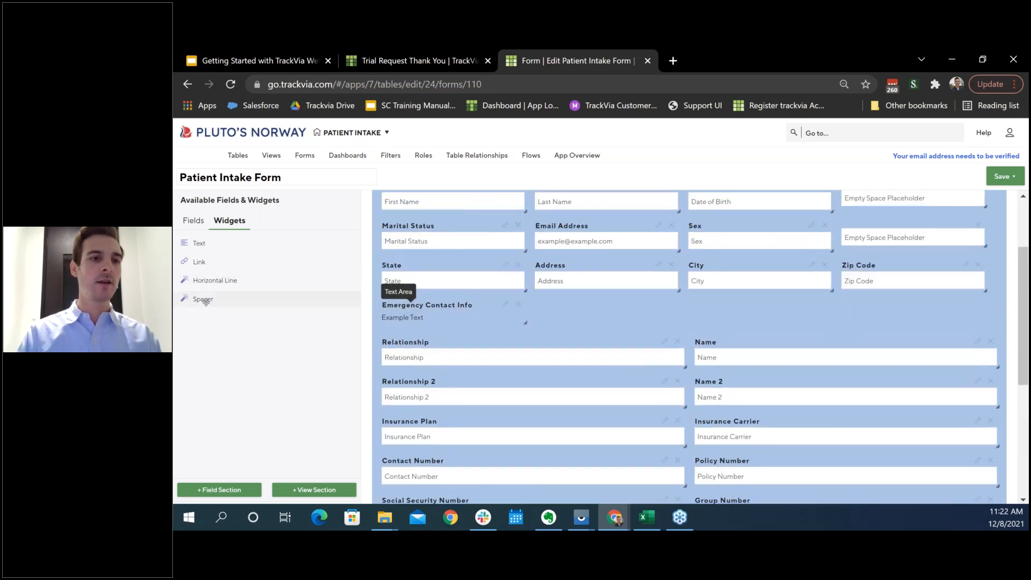
{"action": "left_click_drag", "start_coordinate": [212, 280], "coordinate": [612, 320]}
{"action": "left_click_drag", "start_coordinate": [797, 319], "coordinate": [994, 326]}
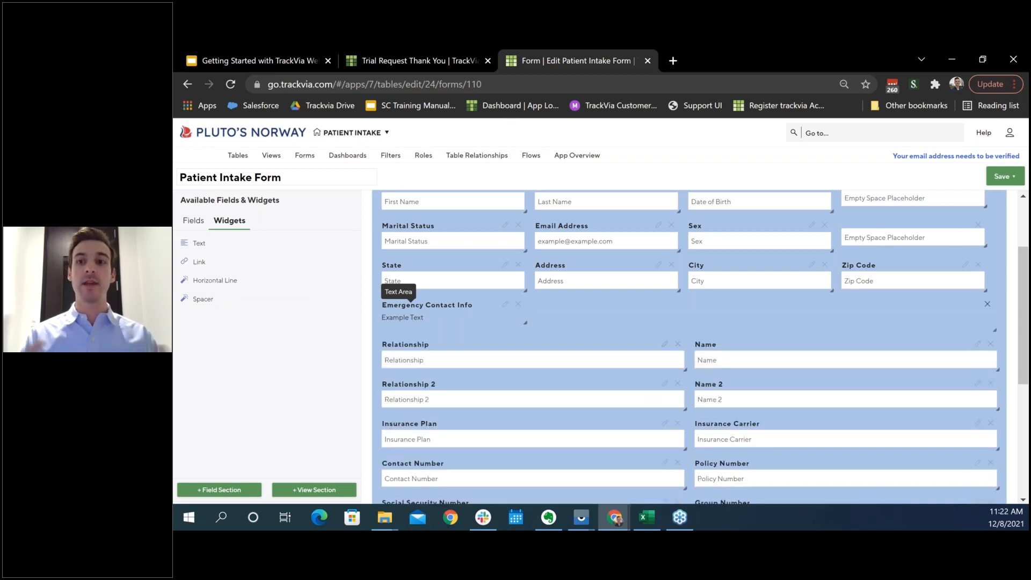
Save the Patient Intake Form
{"action": "scroll", "coordinate": [662, 225], "scroll_direction": "up", "scroll_amount": 2}
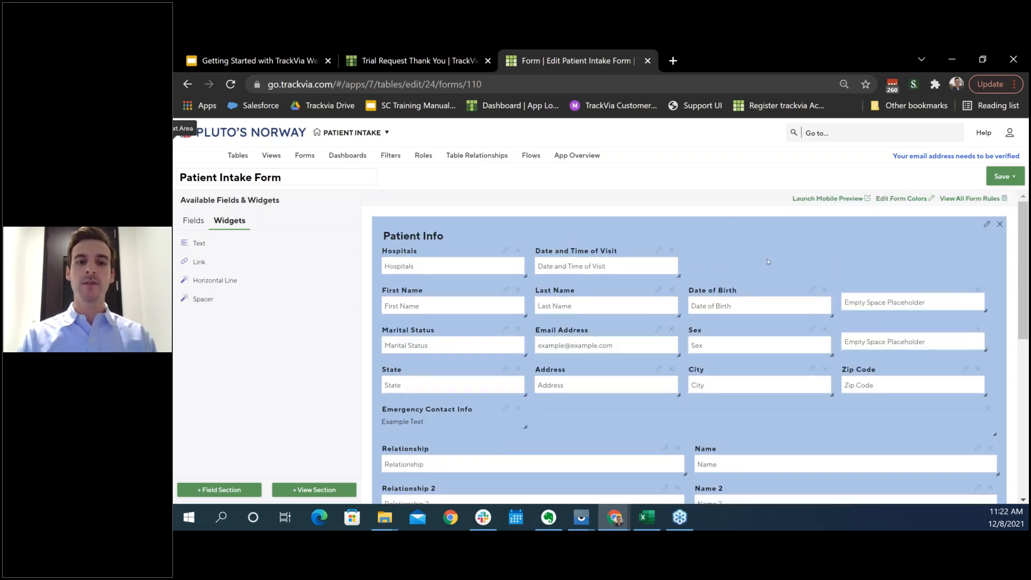
{"action": "left_click", "coordinate": [1002, 174]}
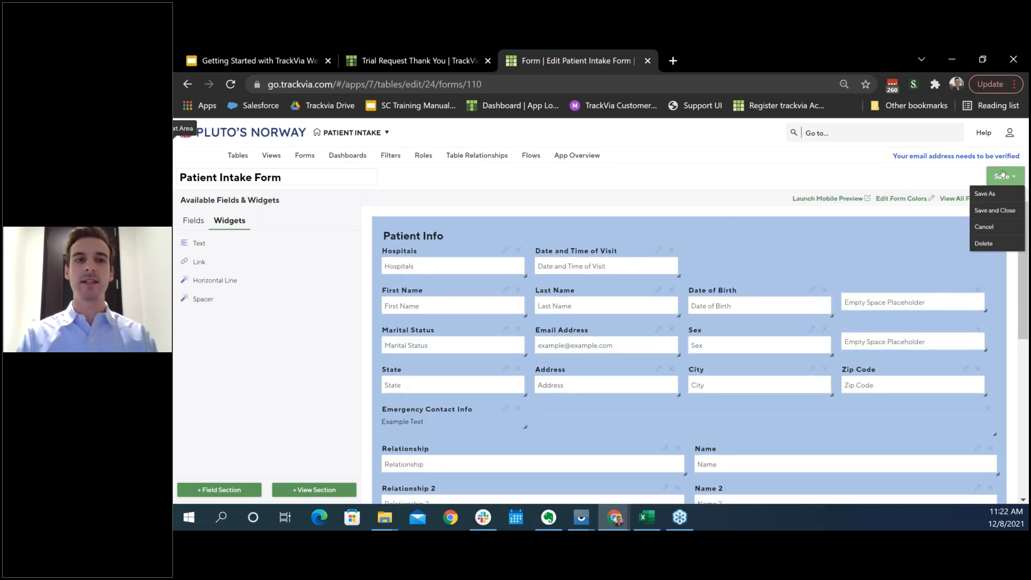
{"action": "left_click", "coordinate": [1001, 174]}
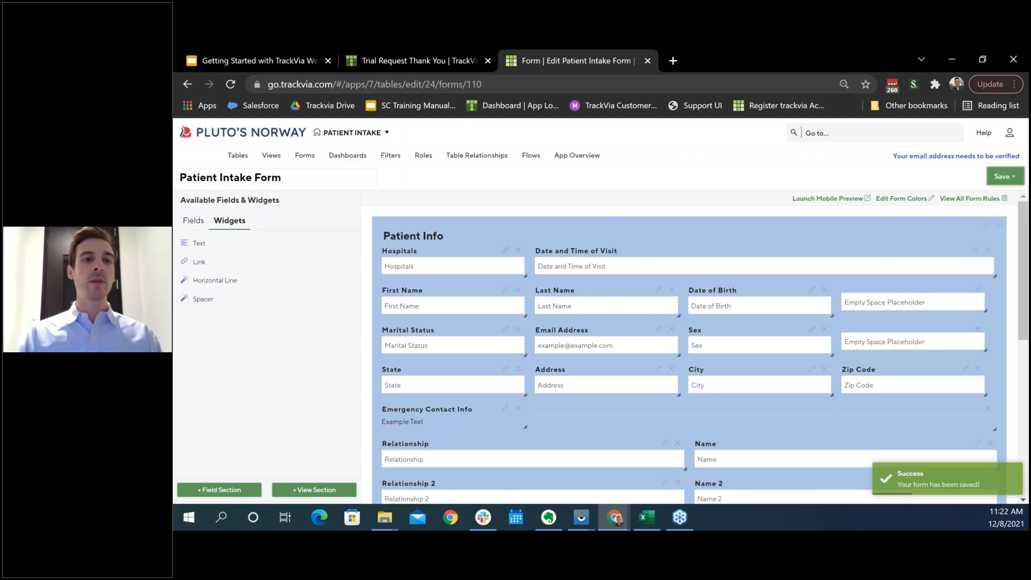
Create a new form for the Hospitals table and name it New Hospital
{"action": "left_click", "coordinate": [304, 155]}
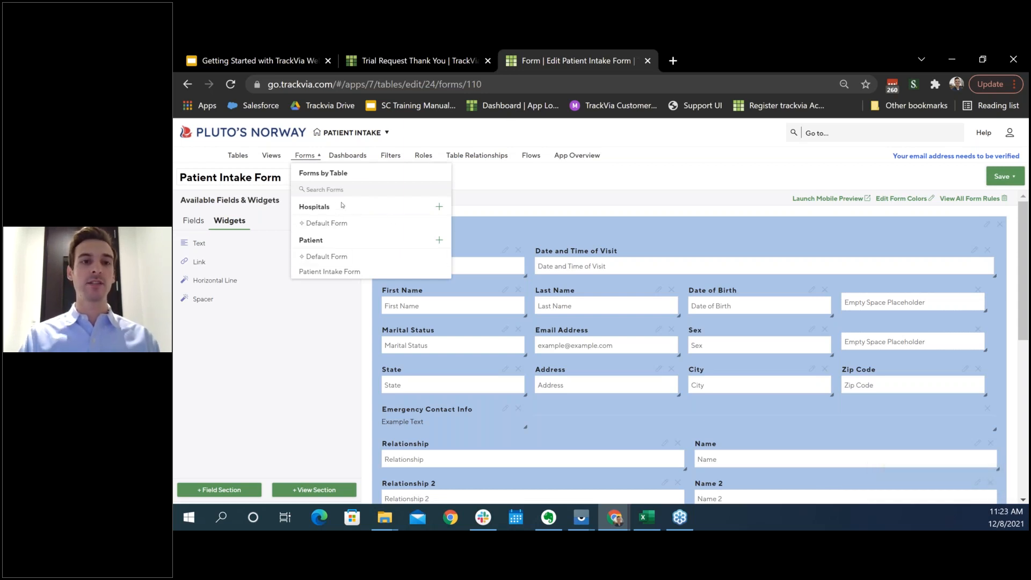
{"action": "left_click", "coordinate": [439, 209]}
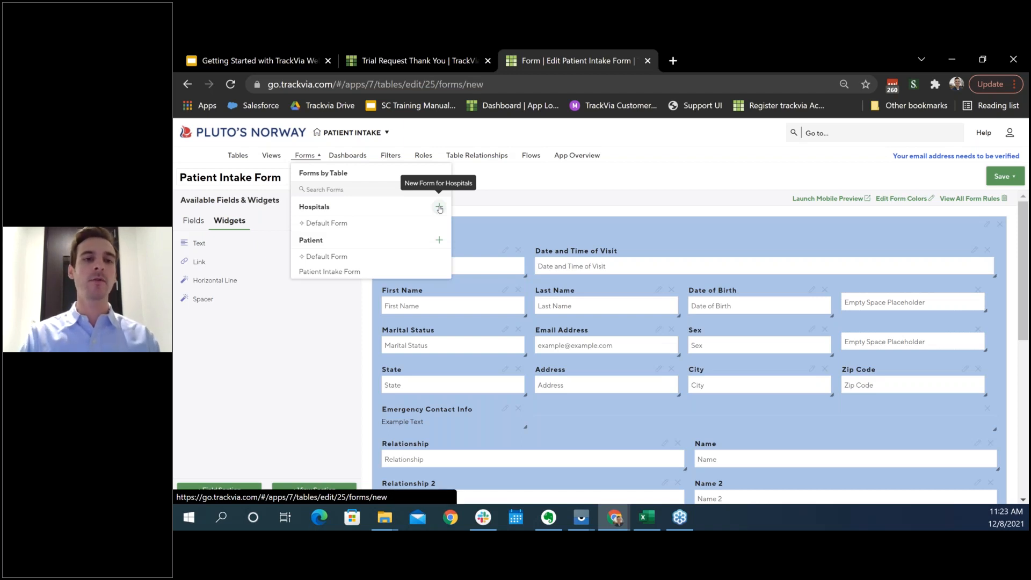
{"action": "left_click", "coordinate": [242, 180]}
{"action": "key", "text": "BackSpace"}
{"action": "key", "text": "BackSpace"}
{"action": "key", "text": "BackSpace"}
{"action": "key", "text": "BackSpace"}
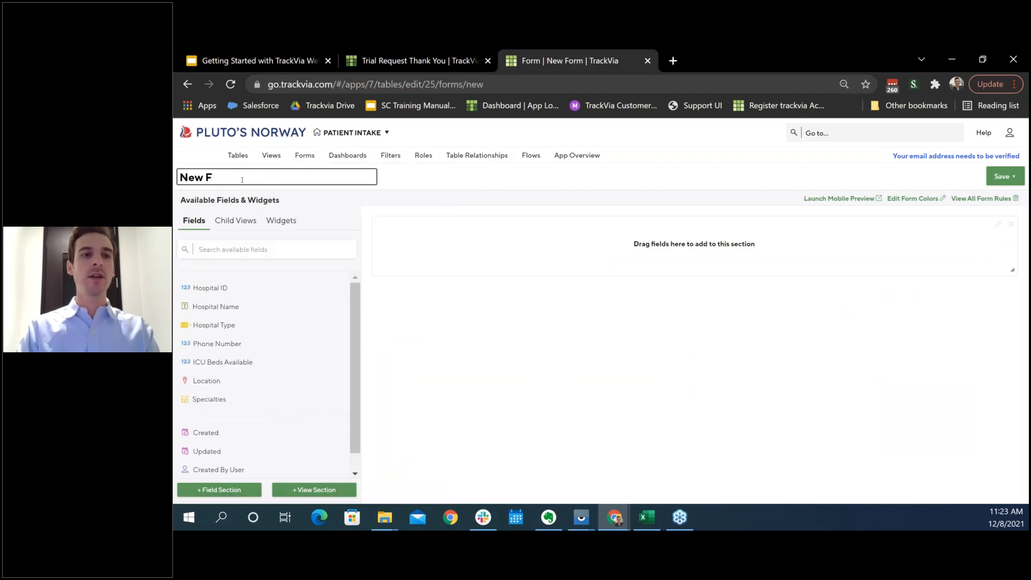
{"action": "type", "text": "Hospital"}
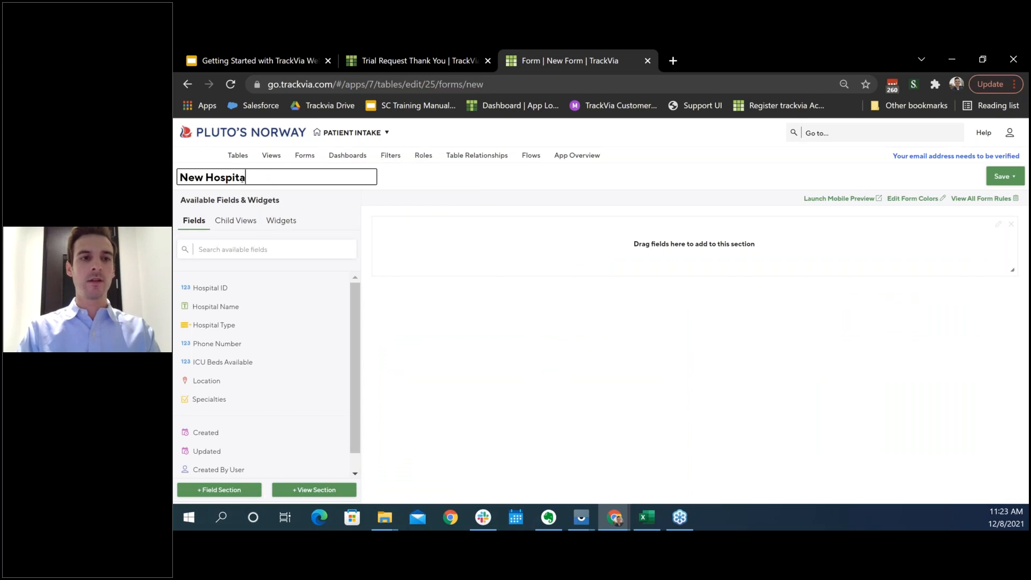
Title the form's empty field section Hospital Info and give it a light purple background color
{"action": "left_click", "coordinate": [998, 223]}
{"action": "type", "text": "Hos"}
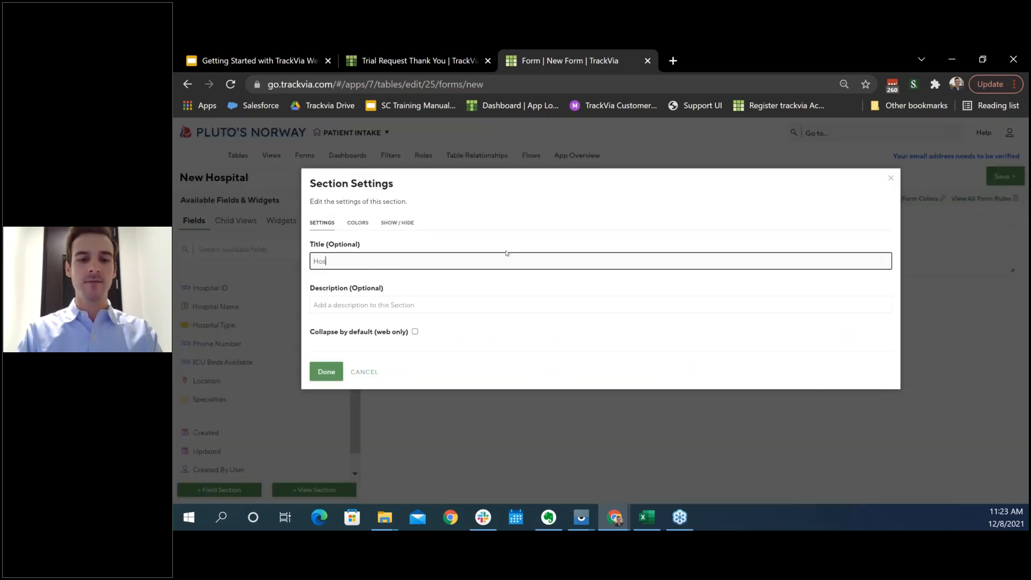
{"action": "type", "text": "pital Info"}
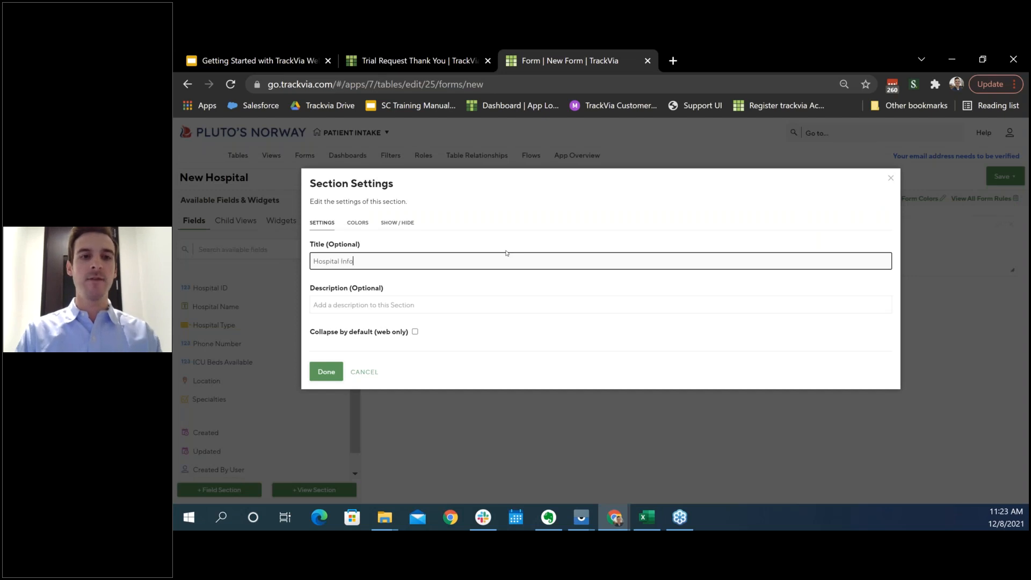
{"action": "left_click", "coordinate": [357, 223]}
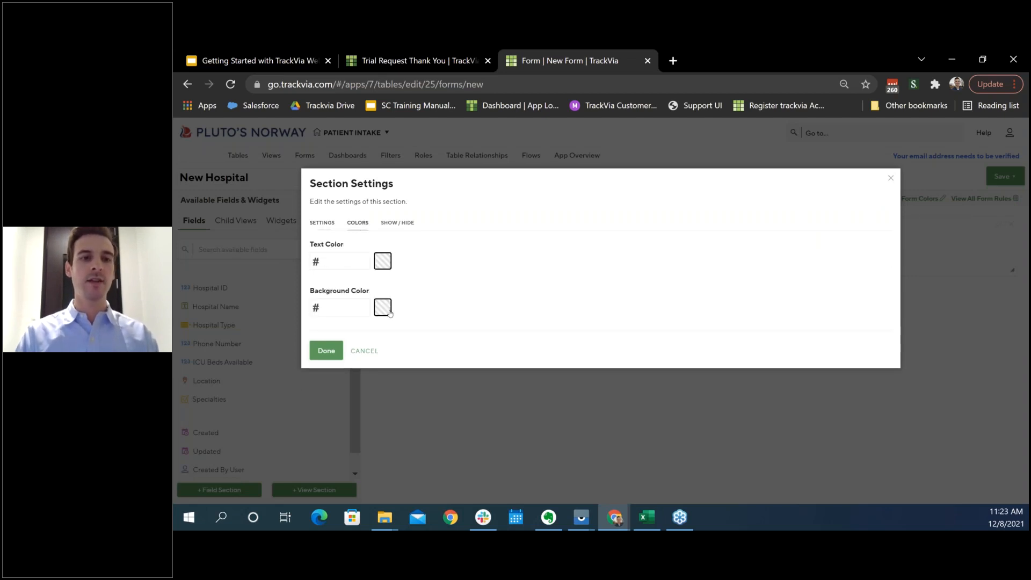
{"action": "left_click", "coordinate": [389, 315]}
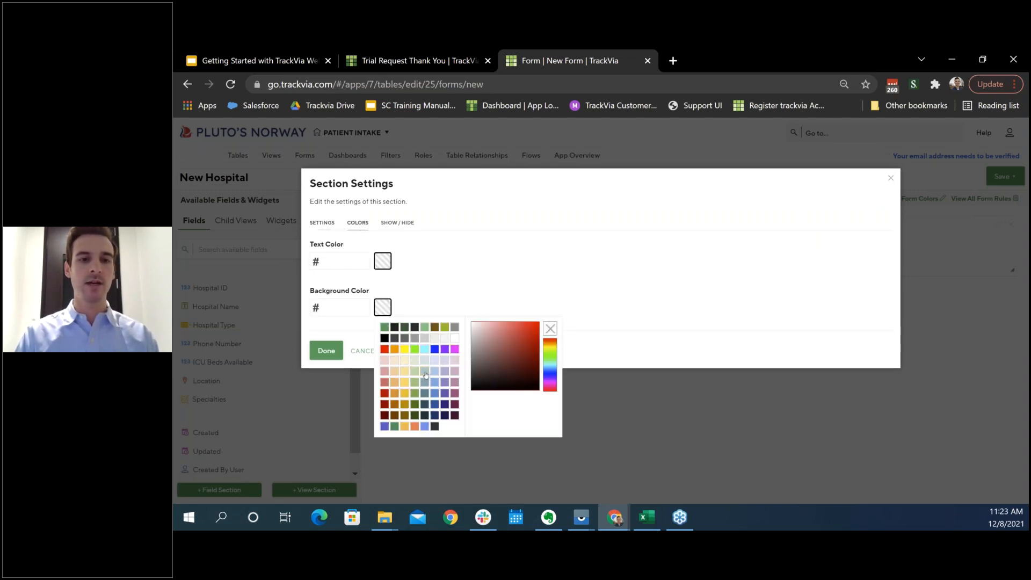
{"action": "left_click", "coordinate": [444, 371]}
{"action": "left_click", "coordinate": [326, 350]}
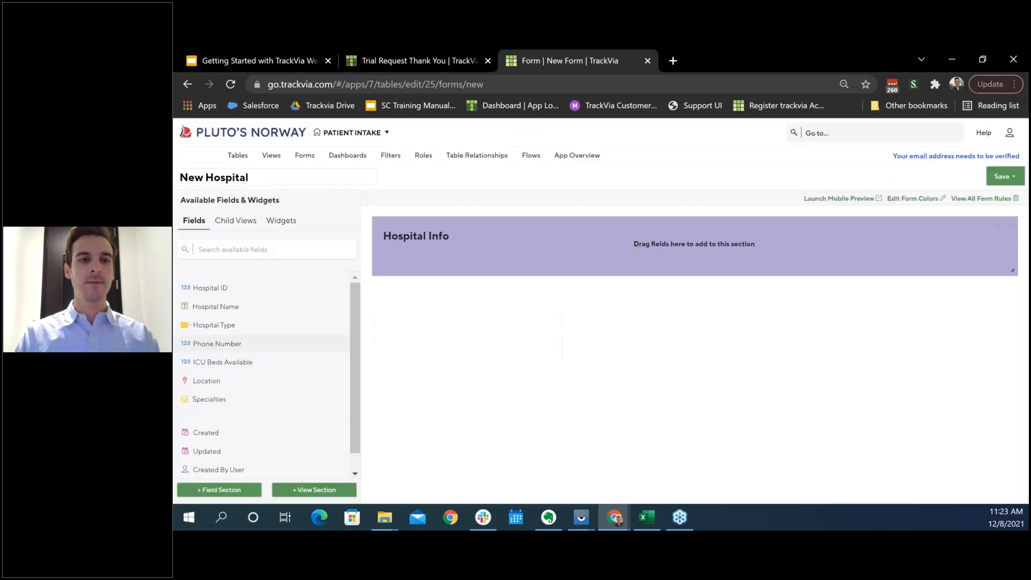
Fill the first row of Hospital Info with Hospital Name, Hospital Type and Phone Number, widening Phone Number to the row's end
{"action": "left_click_drag", "start_coordinate": [223, 302], "coordinate": [428, 258]}
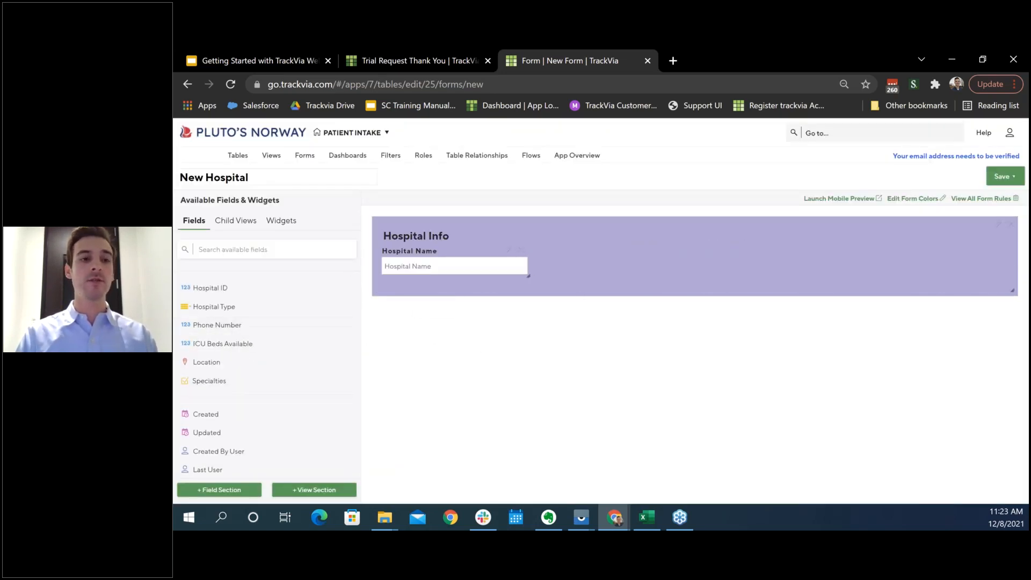
{"action": "left_click_drag", "start_coordinate": [211, 306], "coordinate": [599, 265]}
{"action": "left_click_drag", "start_coordinate": [217, 306], "coordinate": [750, 269]}
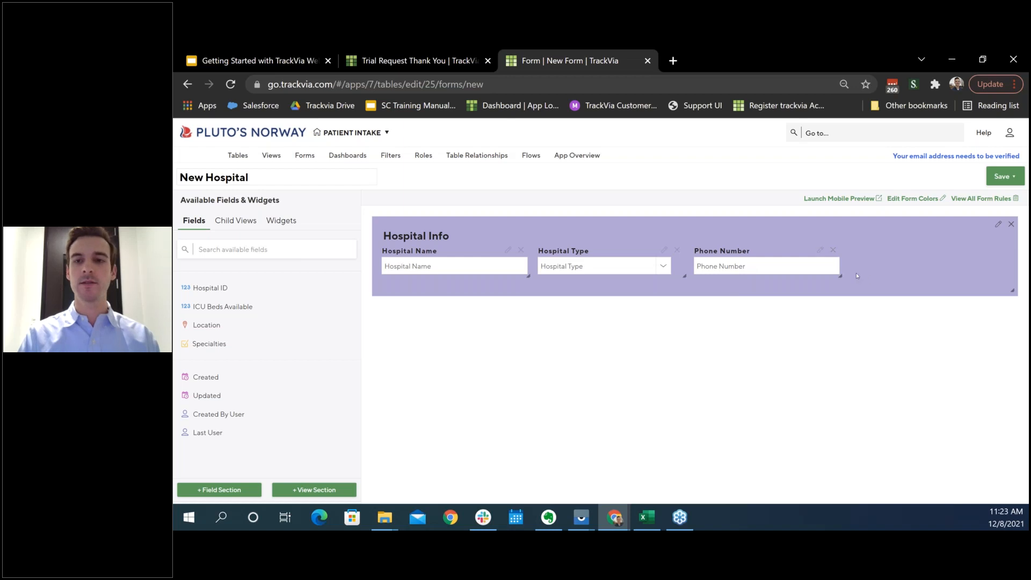
{"action": "left_click_drag", "start_coordinate": [912, 265], "coordinate": [1002, 275]}
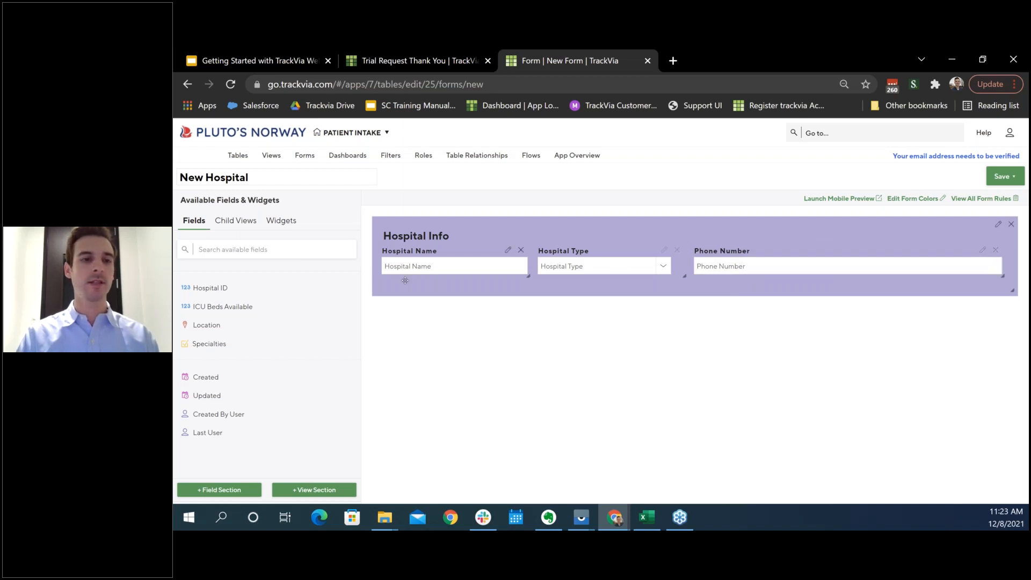
Add a second row with ICU Beds Available, Specialties and Location, widening the Location map to the row's end
{"action": "left_click_drag", "start_coordinate": [216, 311], "coordinate": [461, 301]}
{"action": "left_click_drag", "start_coordinate": [209, 324], "coordinate": [607, 300]}
{"action": "left_click_drag", "start_coordinate": [220, 305], "coordinate": [741, 296]}
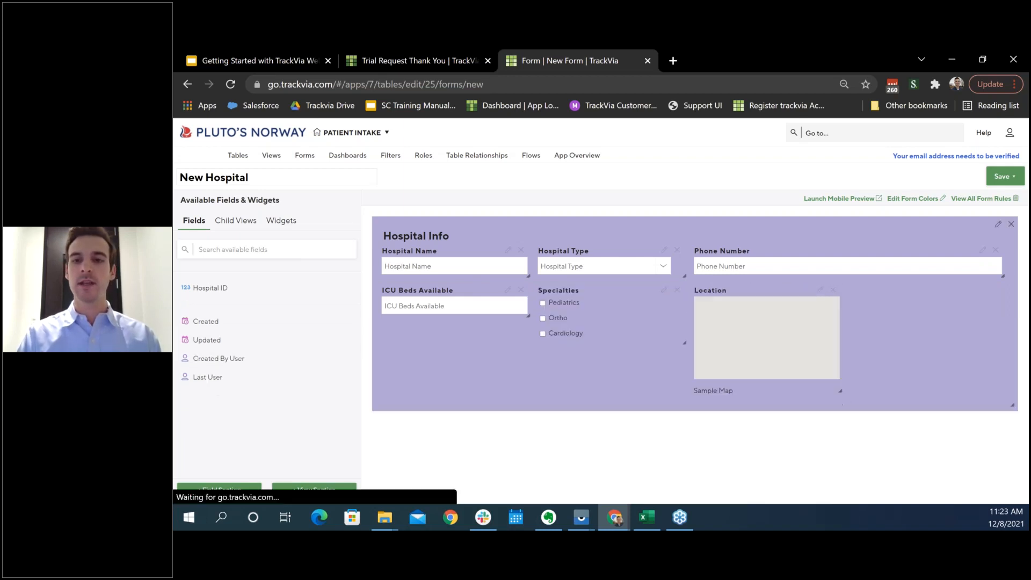
{"action": "left_click_drag", "start_coordinate": [950, 397], "coordinate": [993, 398]}
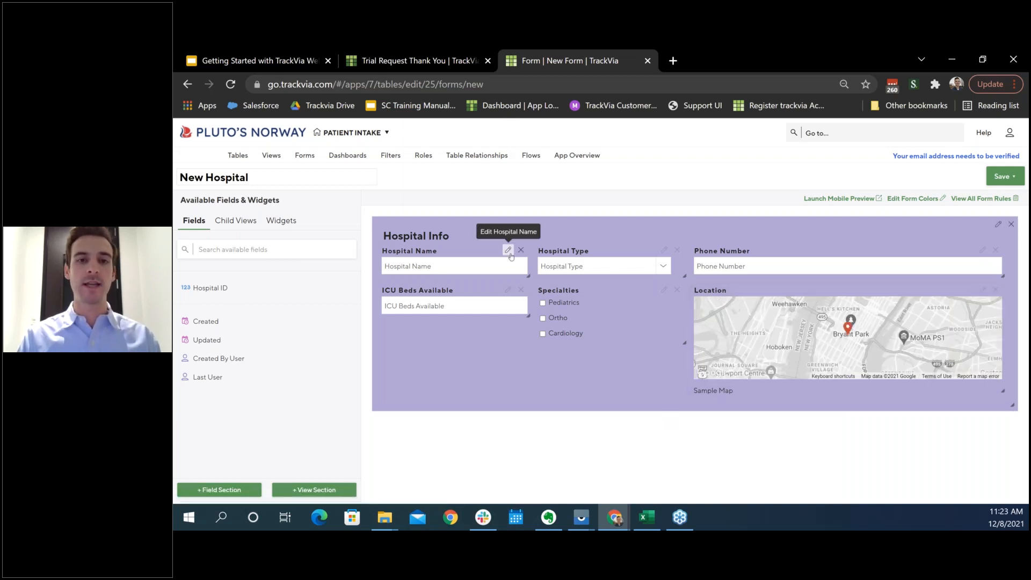
Make the Hospital Name field required on this form and save the New Hospital form
{"action": "left_click", "coordinate": [508, 251]}
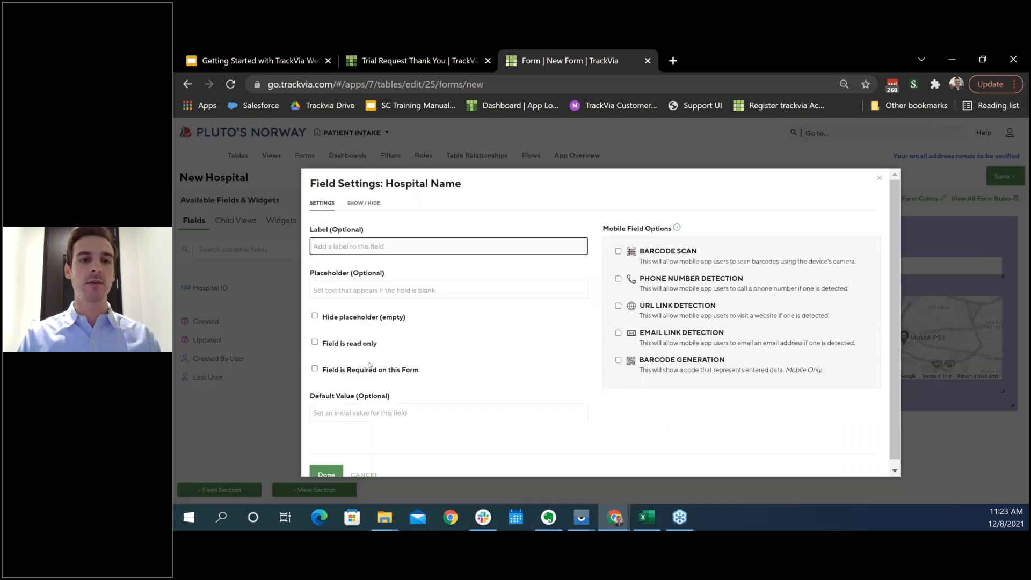
{"action": "left_click", "coordinate": [315, 368]}
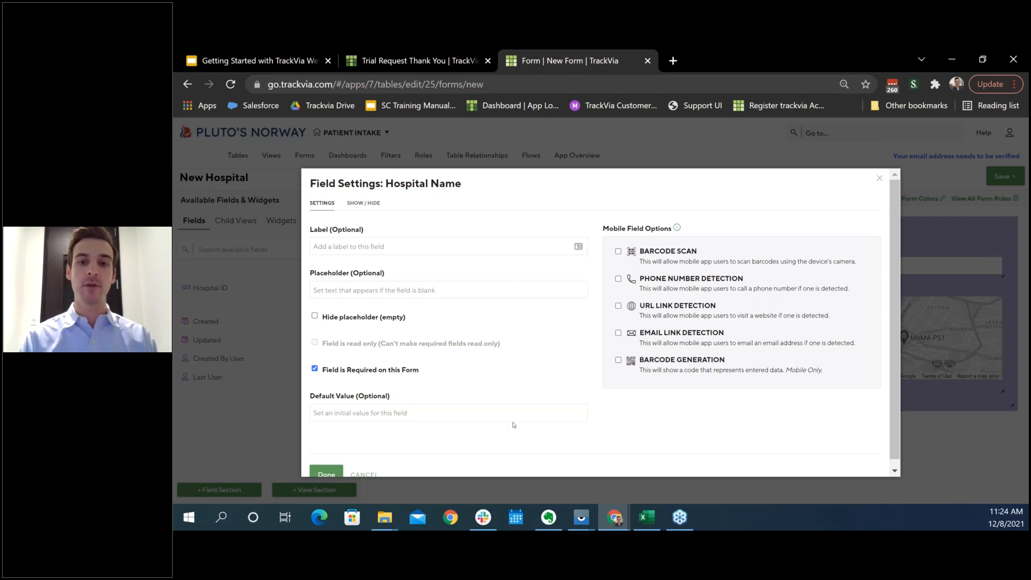
{"action": "left_click", "coordinate": [325, 472]}
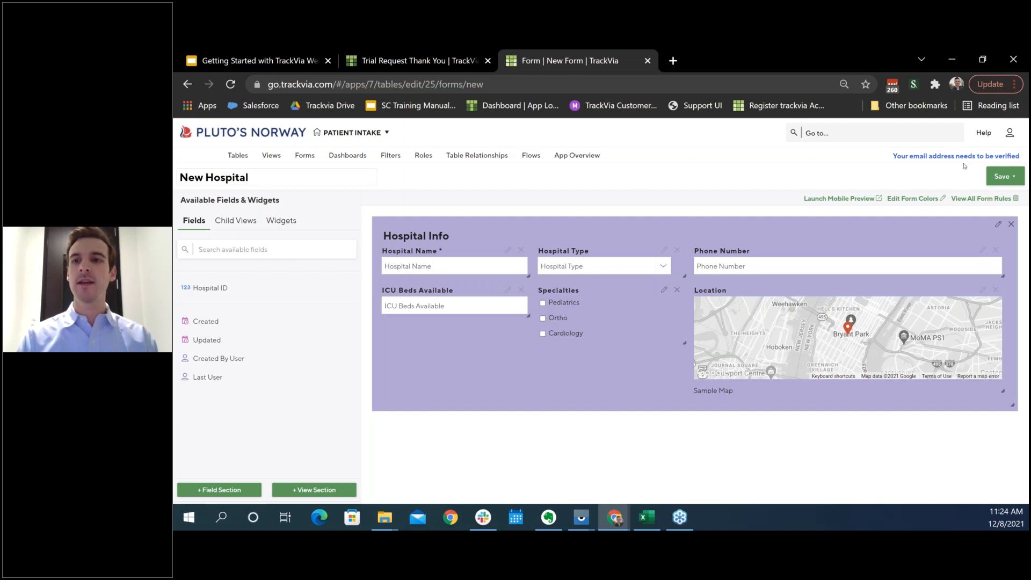
{"action": "left_click", "coordinate": [1013, 177]}
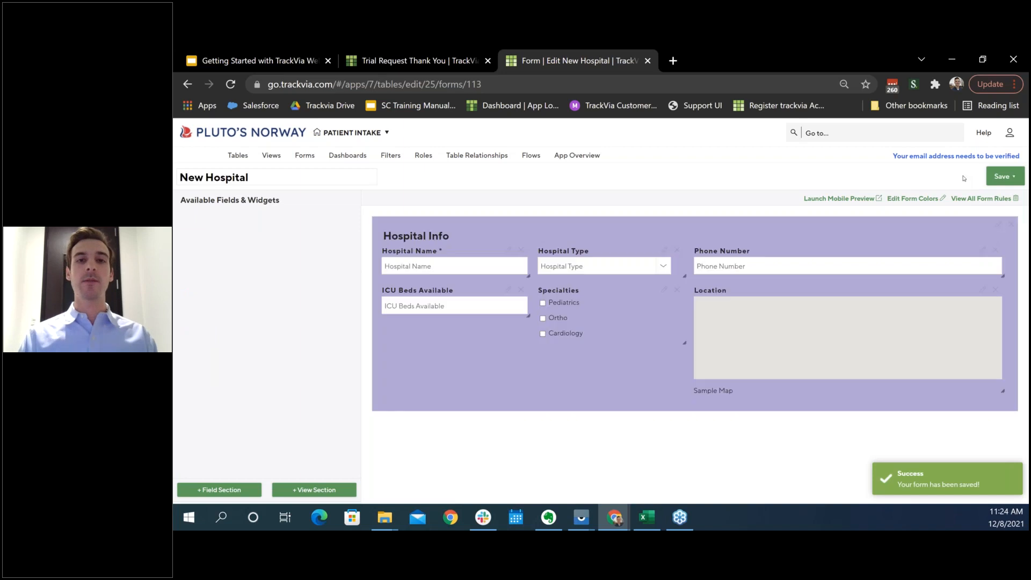
Save a copy of the New Hospital form under the name Hospital Summary
{"action": "left_click", "coordinate": [1001, 177]}
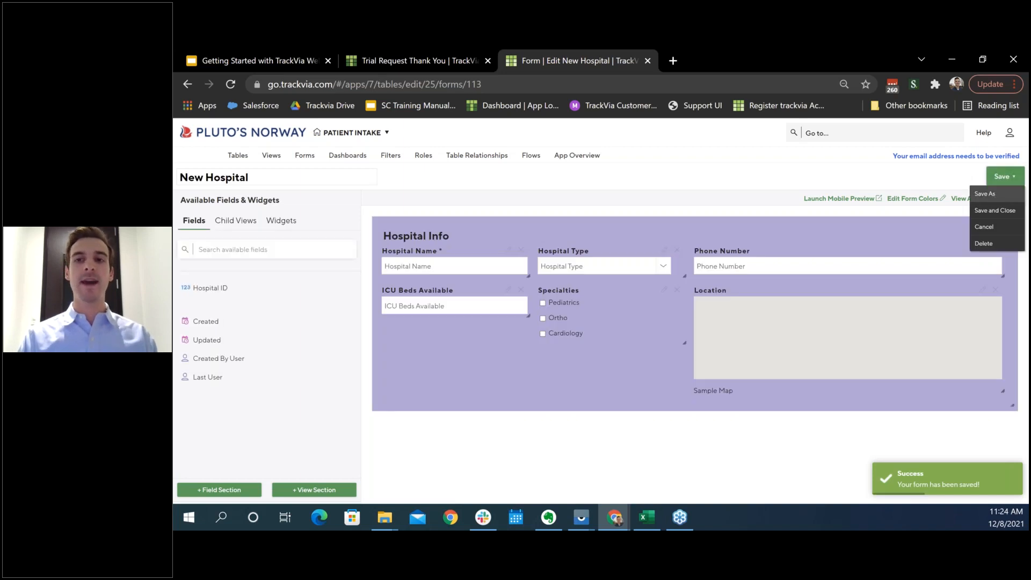
{"action": "left_click", "coordinate": [994, 196]}
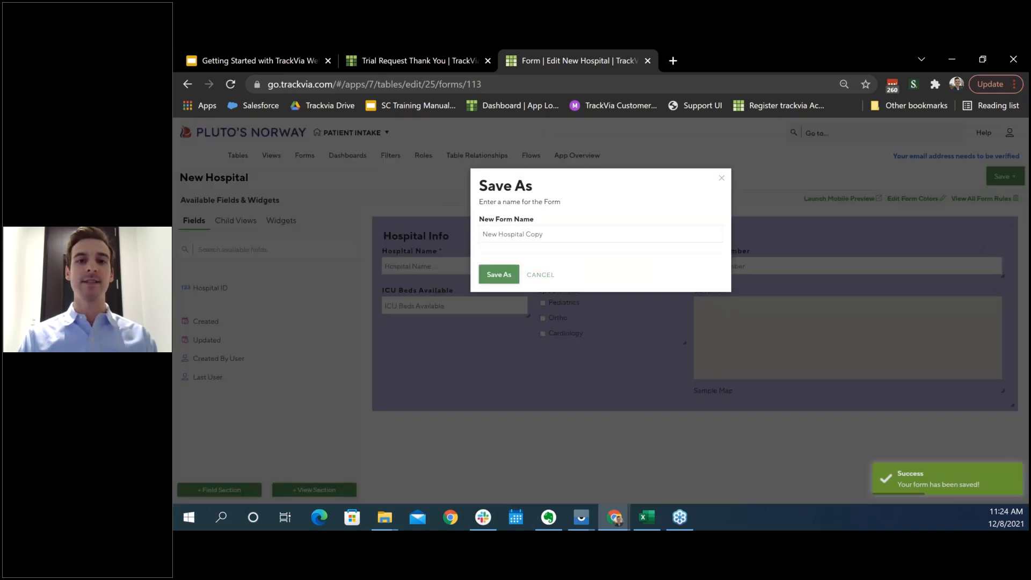
{"action": "triple_click", "coordinate": [542, 233]}
{"action": "type", "text": "Hosp"}
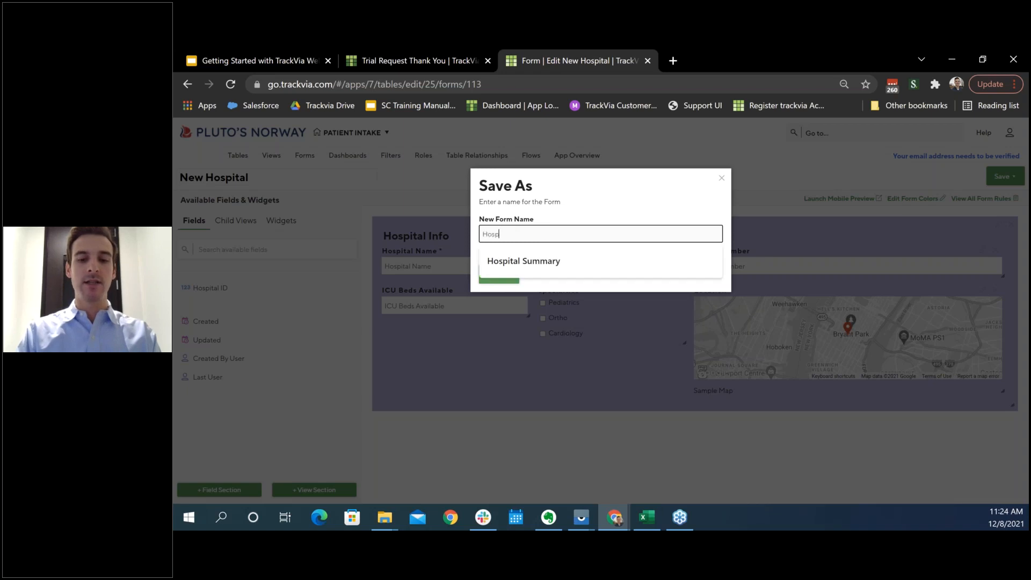
{"action": "type", "text": "ital Summary"}
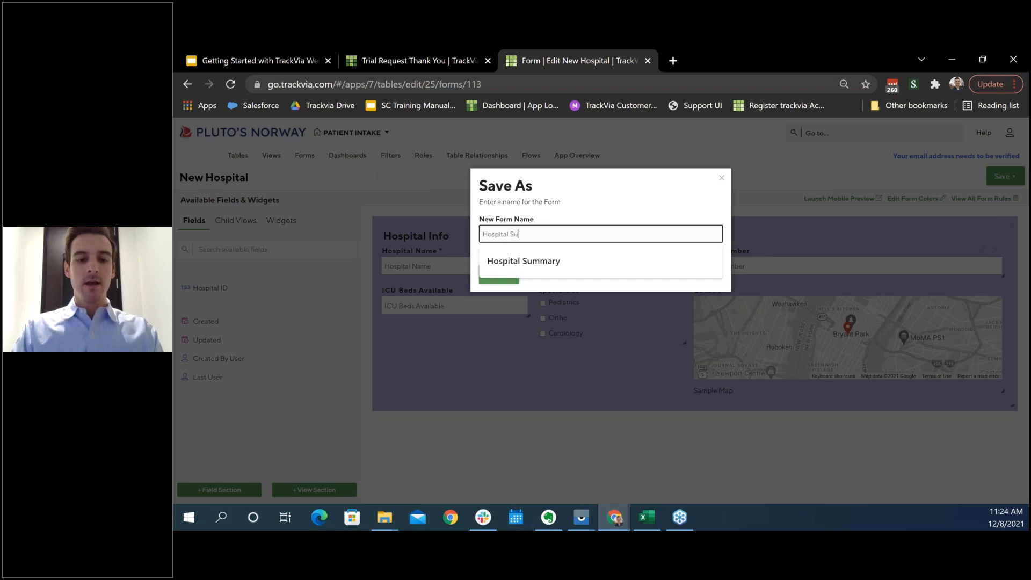
{"action": "left_click", "coordinate": [492, 275]}
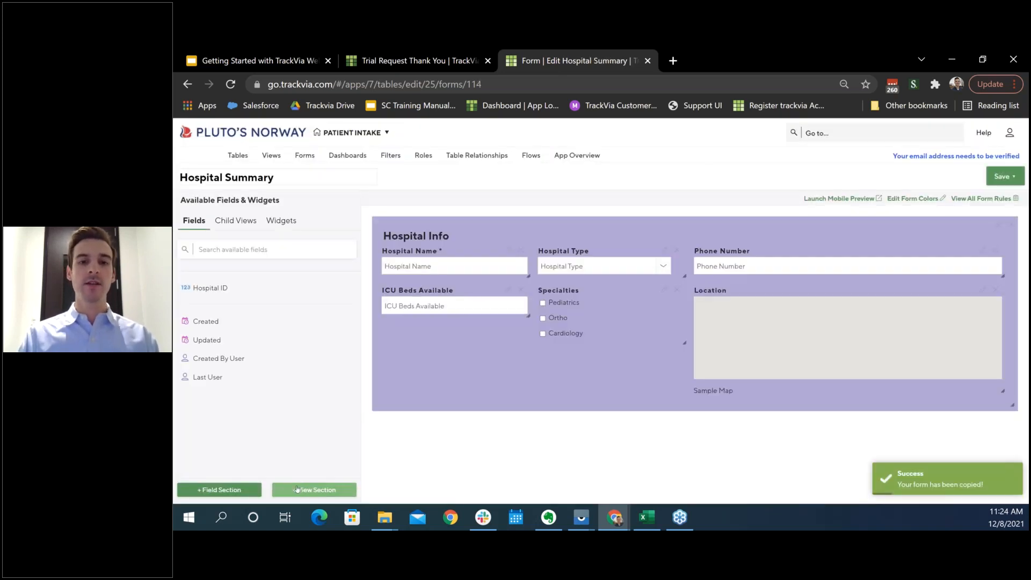
Add a view section with the Patient table's Default View below Hospital Info and save the Hospital Summary form
{"action": "left_click", "coordinate": [297, 489]}
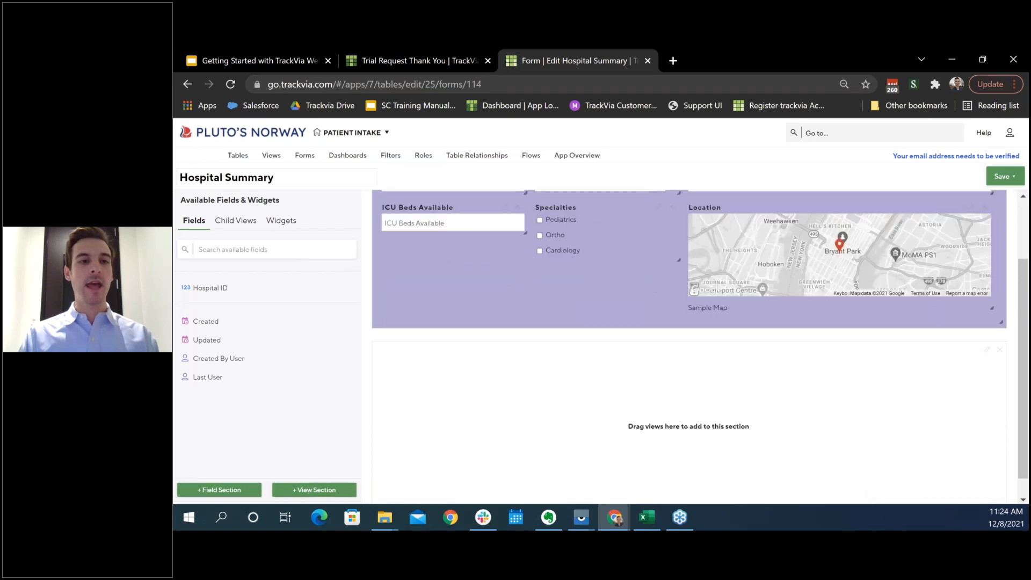
{"action": "left_click", "coordinate": [235, 220]}
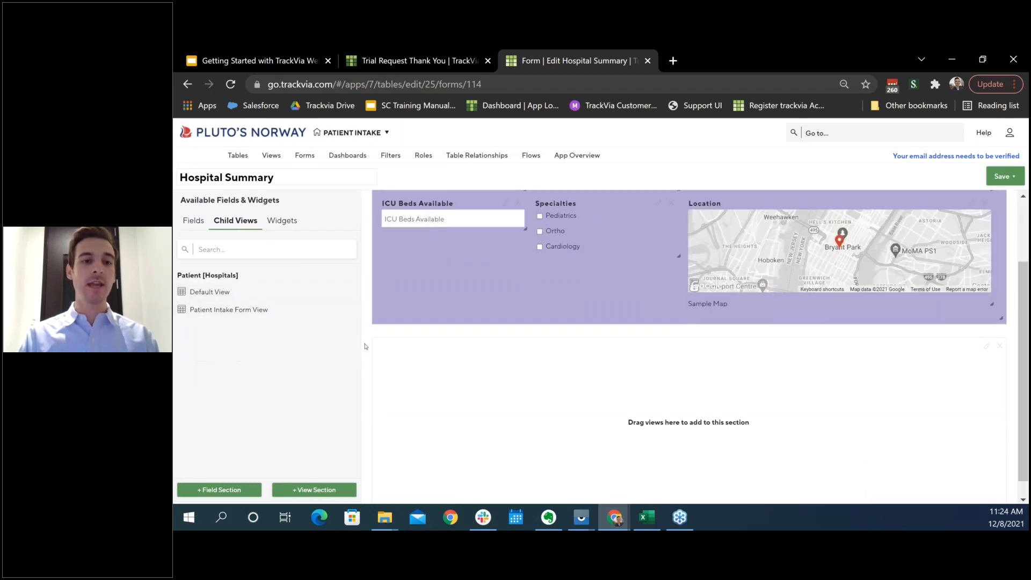
{"action": "left_click_drag", "start_coordinate": [212, 291], "coordinate": [508, 352]}
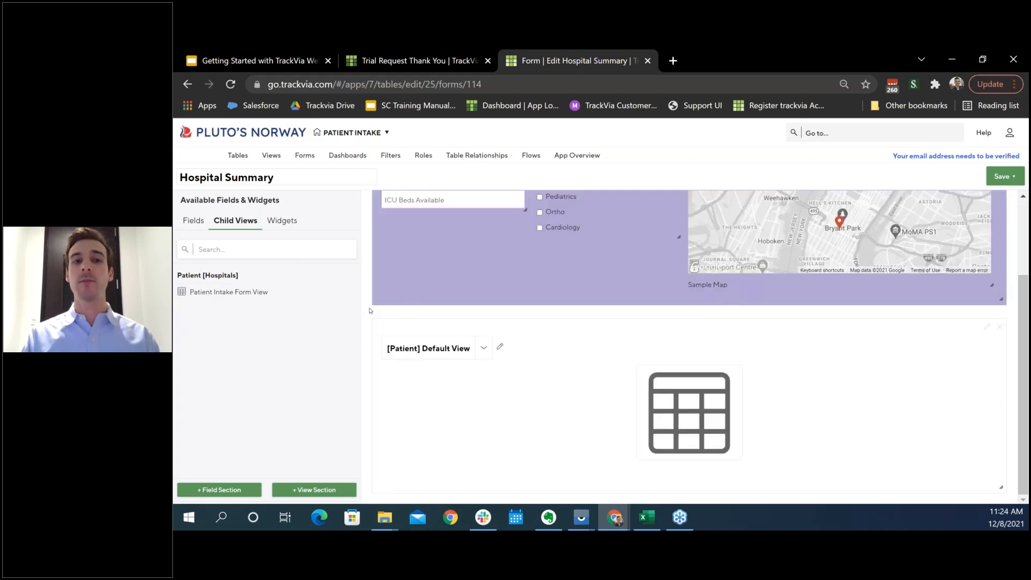
{"action": "scroll", "coordinate": [371, 291], "scroll_direction": "up", "scroll_amount": 2}
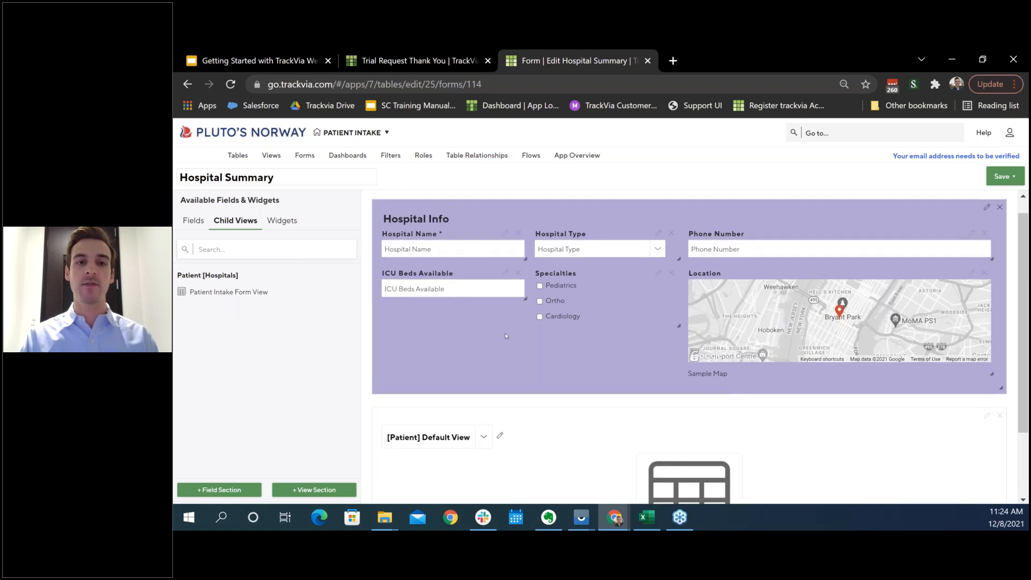
{"action": "scroll", "coordinate": [502, 417], "scroll_direction": "down", "scroll_amount": 2}
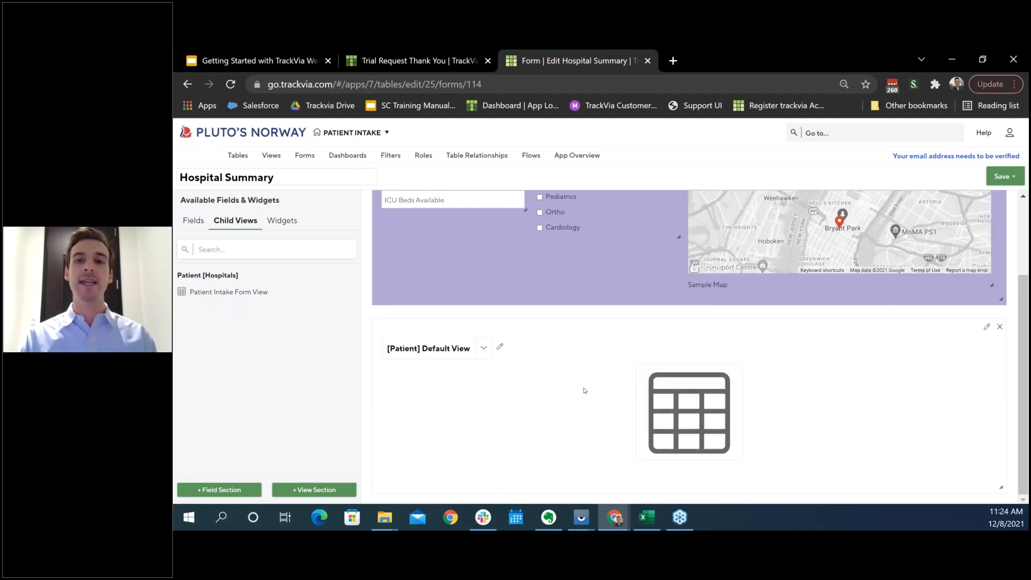
{"action": "scroll", "coordinate": [367, 321], "scroll_direction": "up", "scroll_amount": 2}
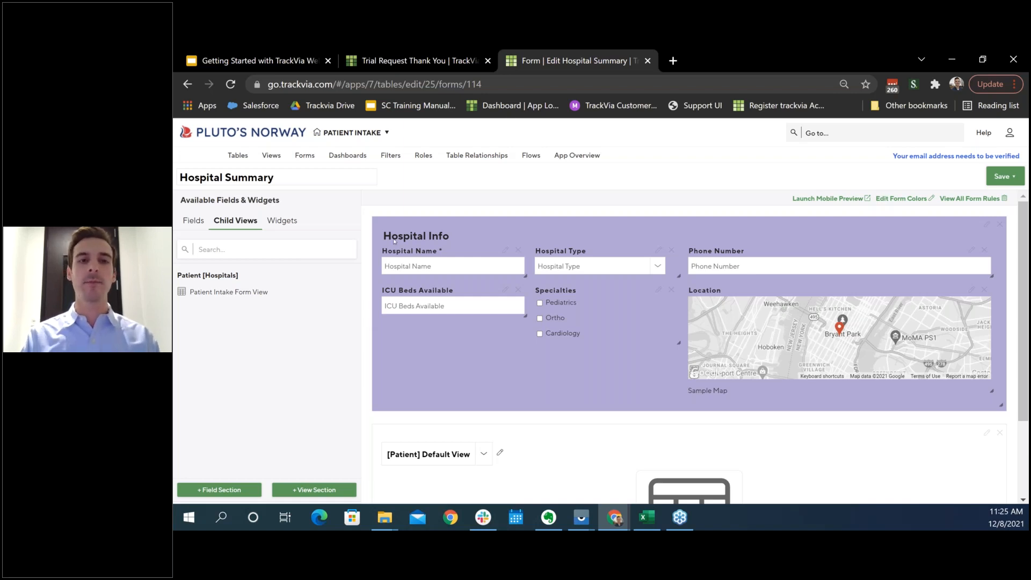
{"action": "left_click", "coordinate": [1004, 176]}
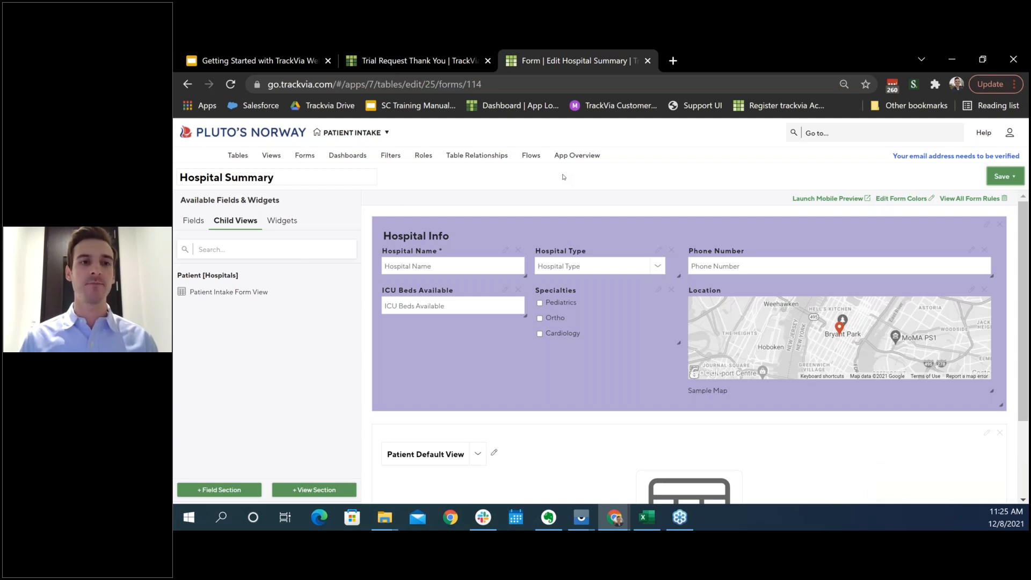
In the Patient Intake Default Role, set the role type to App Admin and add the account user to the role
{"action": "left_click", "coordinate": [423, 155]}
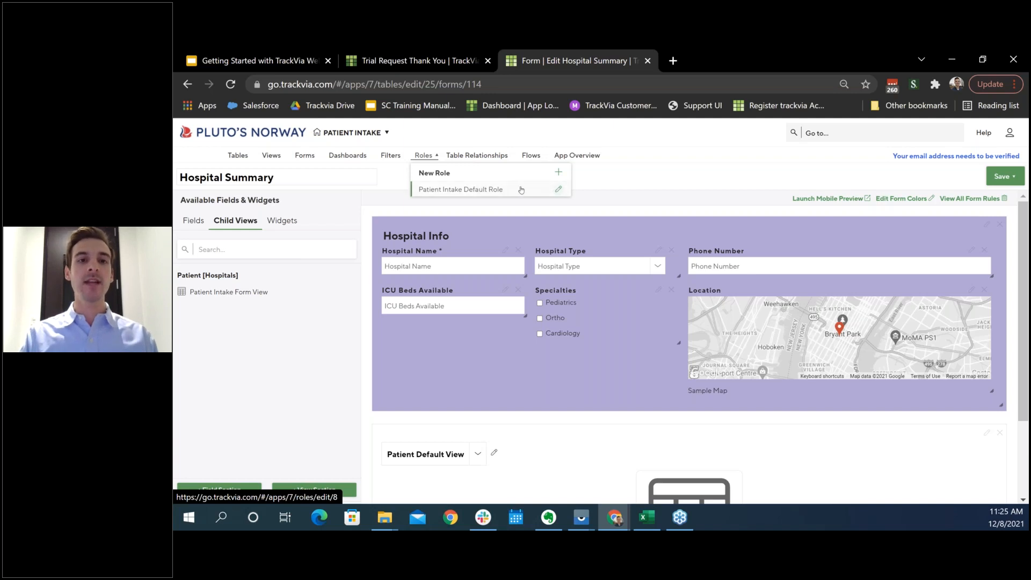
{"action": "left_click", "coordinate": [560, 189]}
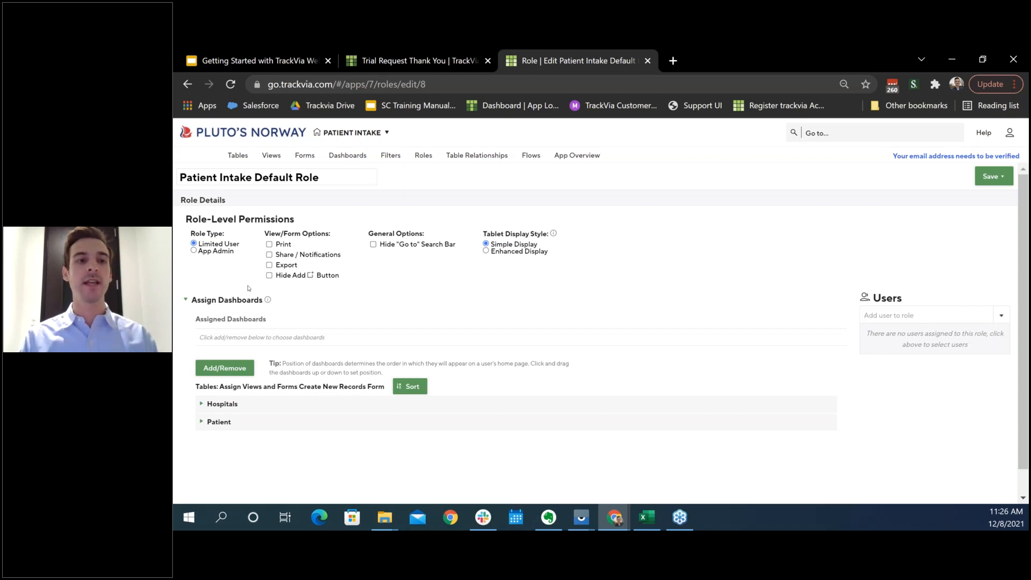
{"action": "left_click", "coordinate": [193, 251]}
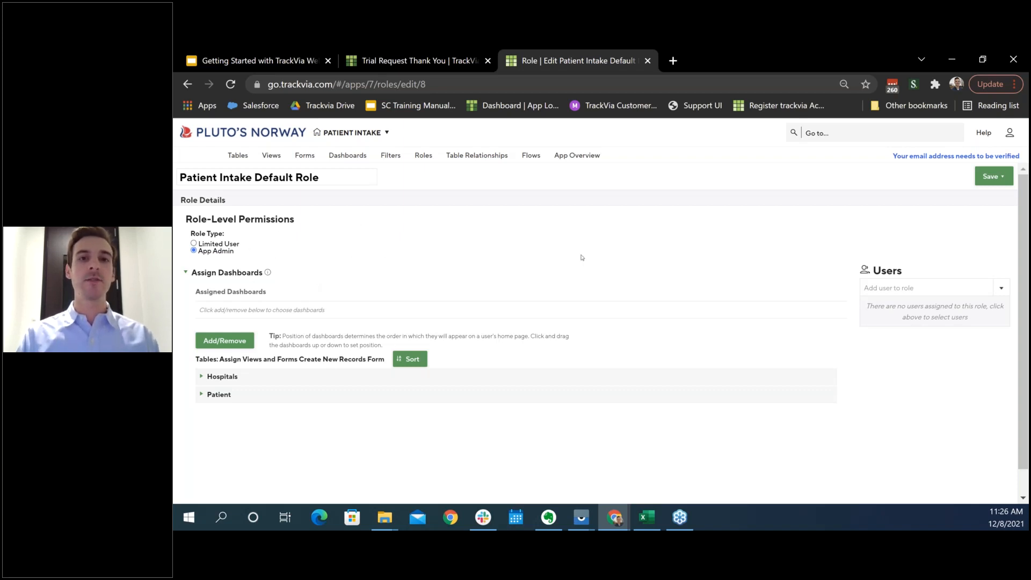
{"action": "left_click", "coordinate": [974, 289]}
{"action": "left_click", "coordinate": [896, 320]}
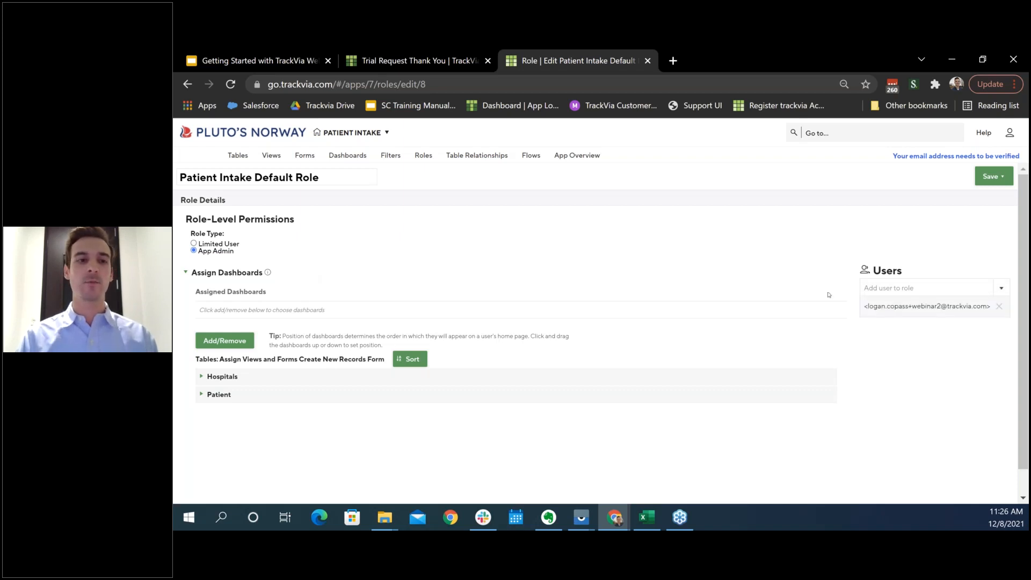
Assign the Patient Intake Form Dashboard to the role
{"action": "left_click", "coordinate": [224, 342]}
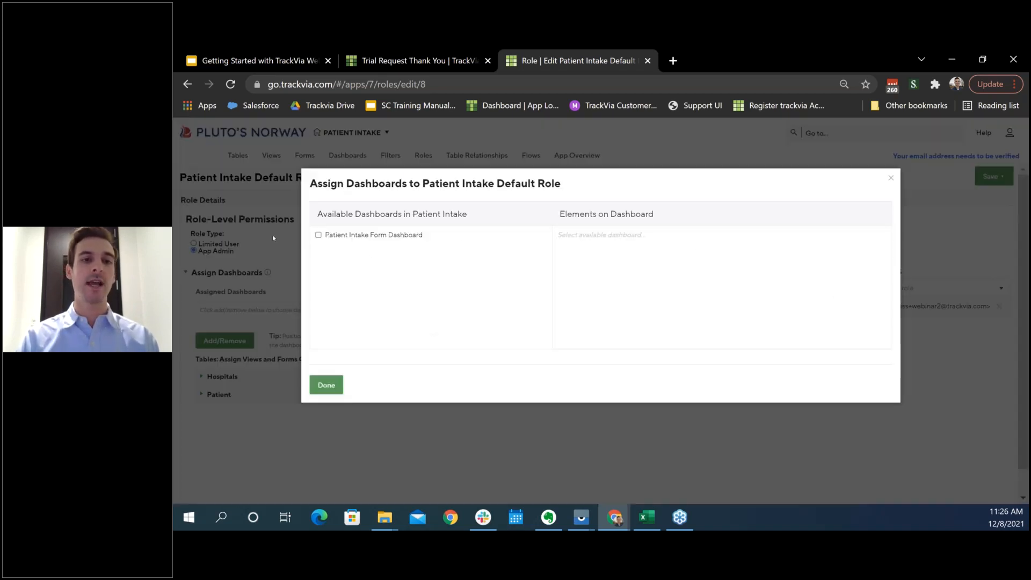
{"action": "left_click", "coordinate": [320, 236]}
{"action": "left_click", "coordinate": [326, 385]}
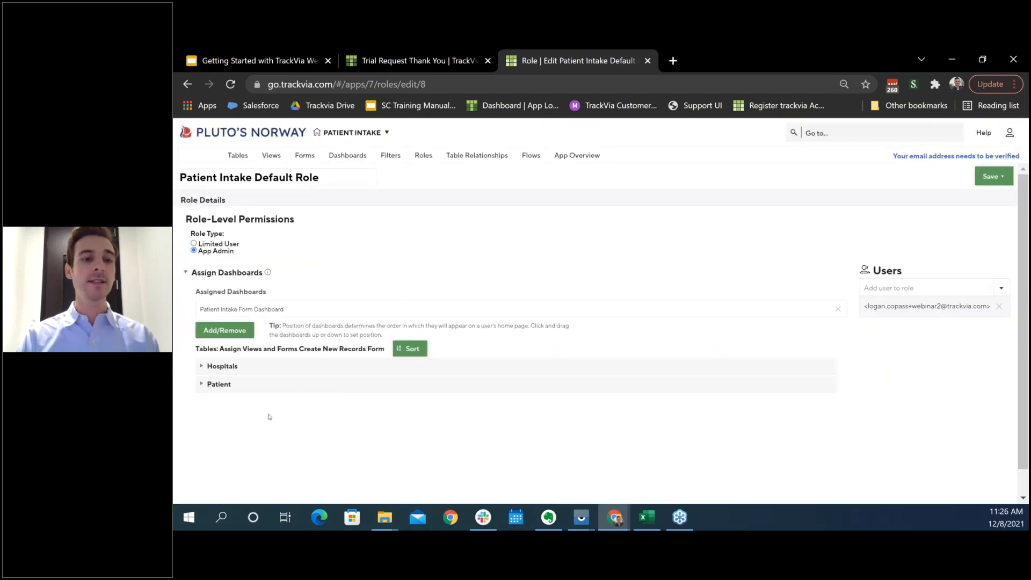
For the Hospitals table in this role, choose New Hospital as the form for creating new records
{"action": "scroll", "coordinate": [269, 417], "scroll_direction": "down", "scroll_amount": 1}
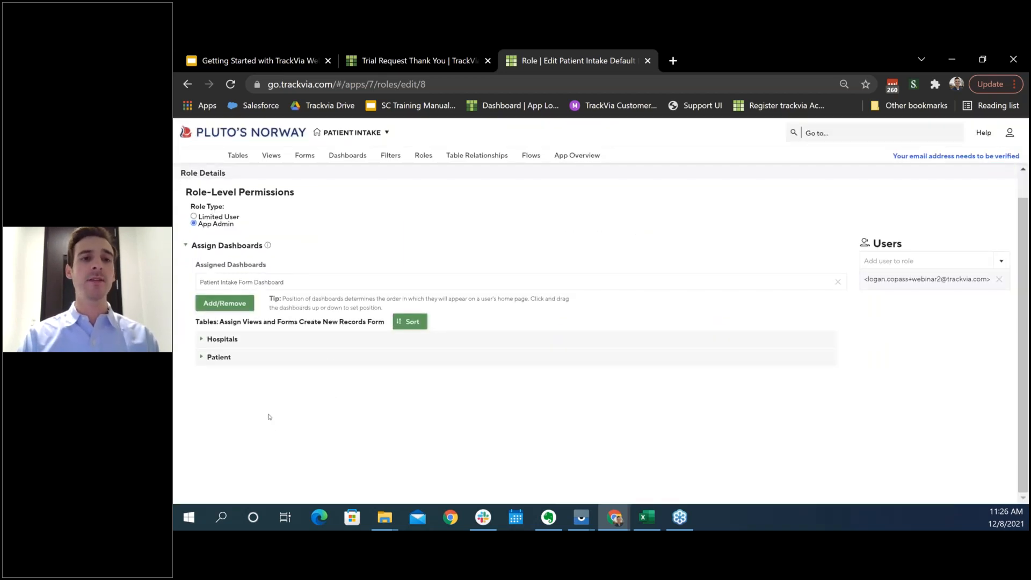
{"action": "left_click", "coordinate": [206, 339]}
{"action": "scroll", "coordinate": [366, 363], "scroll_direction": "down", "scroll_amount": 1}
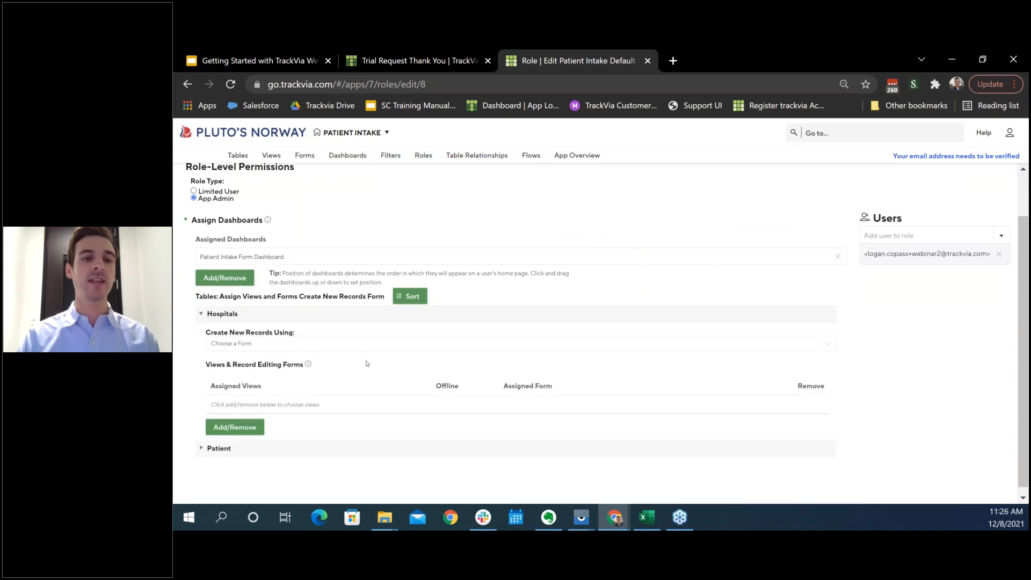
{"action": "left_click", "coordinate": [334, 343]}
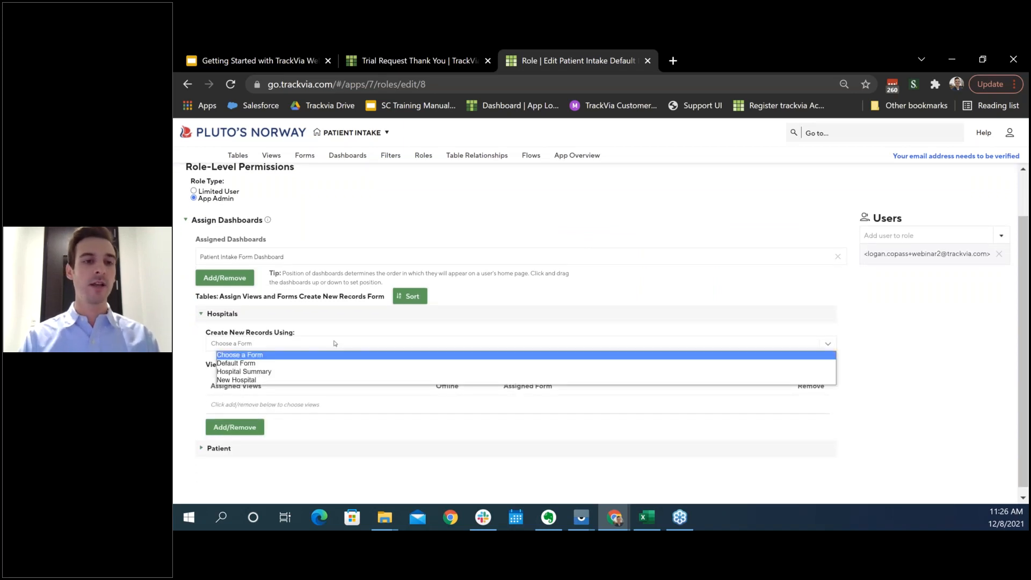
{"action": "left_click", "coordinate": [252, 380]}
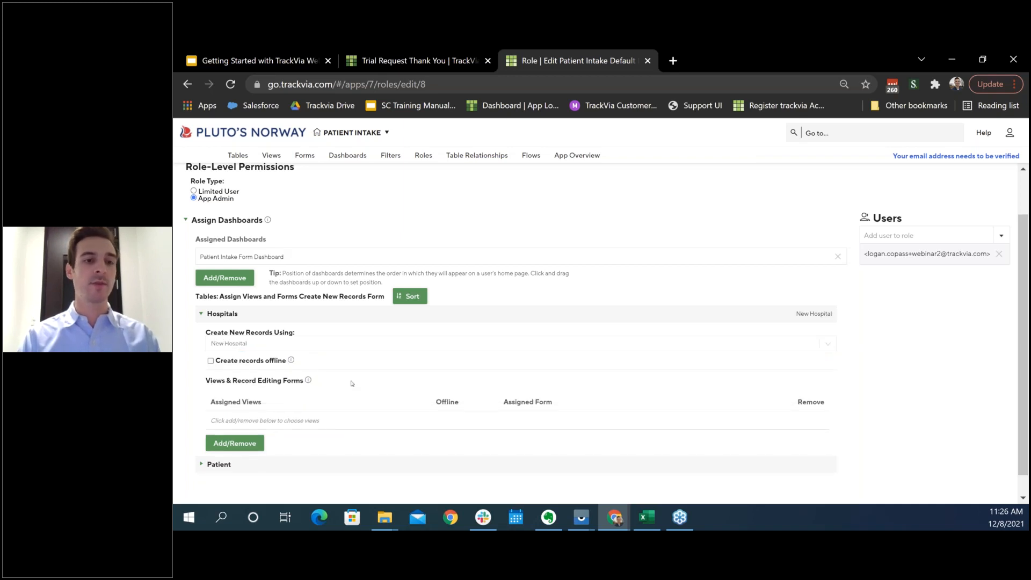
Assign the Hospitals Default View to the role with Hospital Summary as its record editing form
{"action": "scroll", "coordinate": [352, 383], "scroll_direction": "down", "scroll_amount": 1}
{"action": "left_click", "coordinate": [236, 420]}
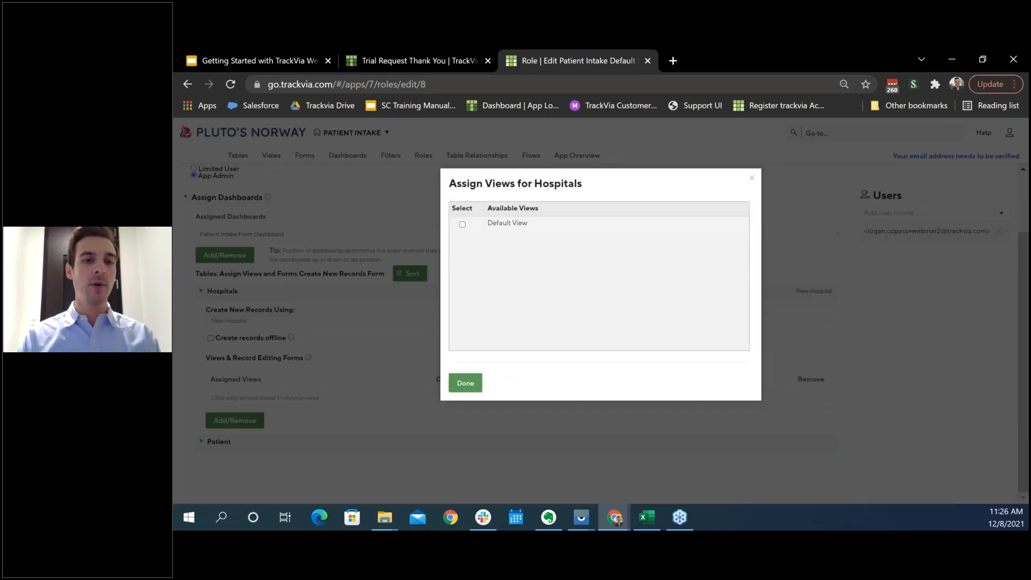
{"action": "left_click", "coordinate": [462, 225]}
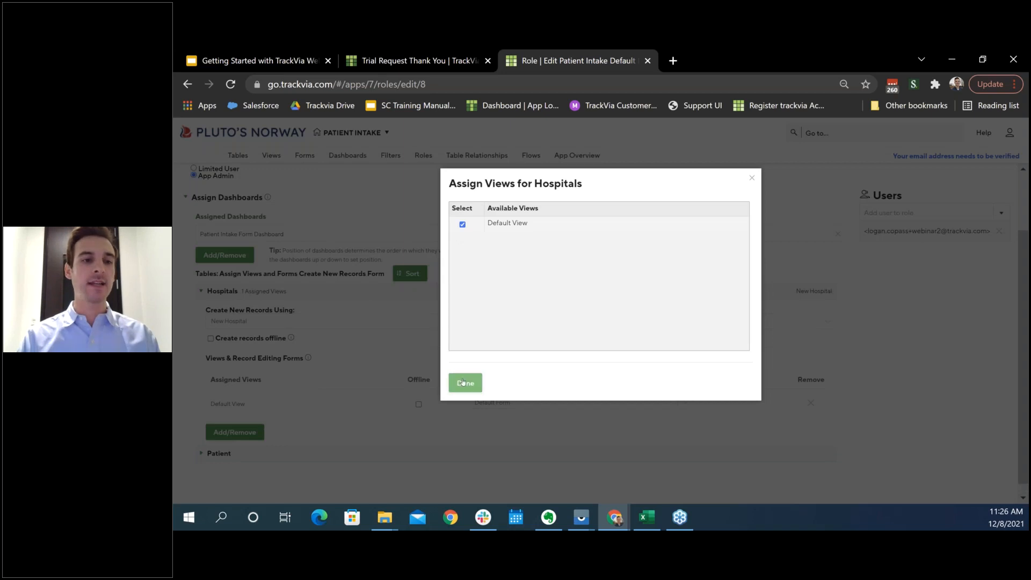
{"action": "left_click", "coordinate": [464, 383]}
{"action": "left_click", "coordinate": [601, 407]}
{"action": "left_click", "coordinate": [531, 421]}
{"action": "scroll", "coordinate": [368, 420], "scroll_direction": "down", "scroll_amount": 1}
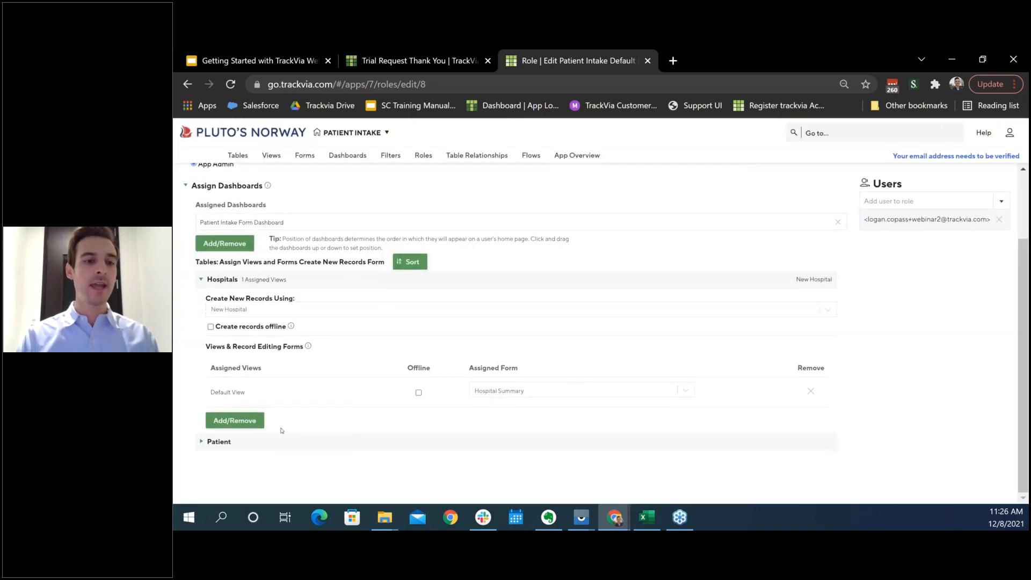
For the Patient table, create new records using Patient Intake Form and assign both Default View and Patient Intake Form View
{"action": "left_click", "coordinate": [244, 443]}
{"action": "scroll", "coordinate": [421, 410], "scroll_direction": "down", "scroll_amount": 3}
{"action": "left_click", "coordinate": [306, 359]}
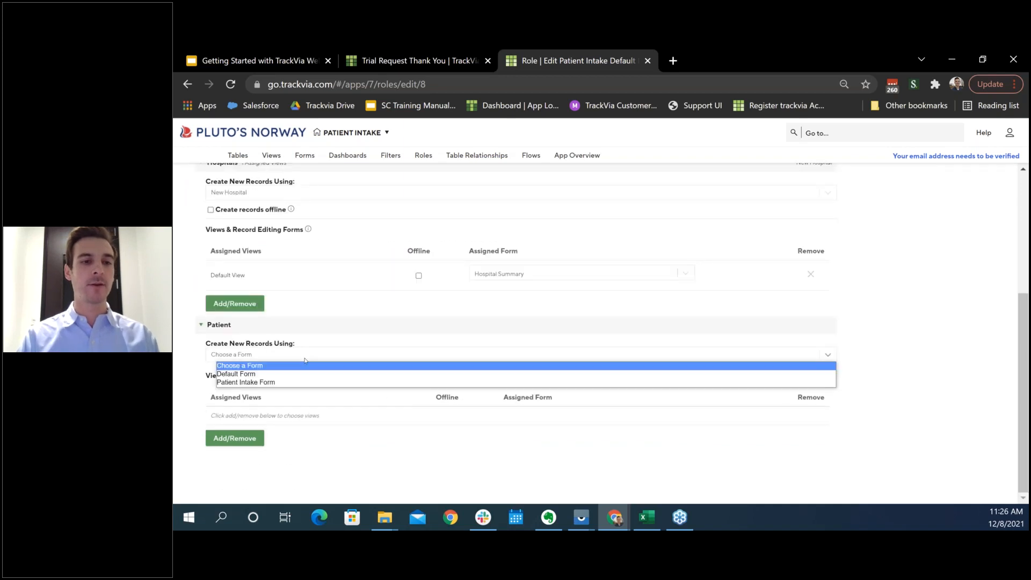
{"action": "left_click", "coordinate": [215, 382]}
{"action": "left_click", "coordinate": [237, 451]}
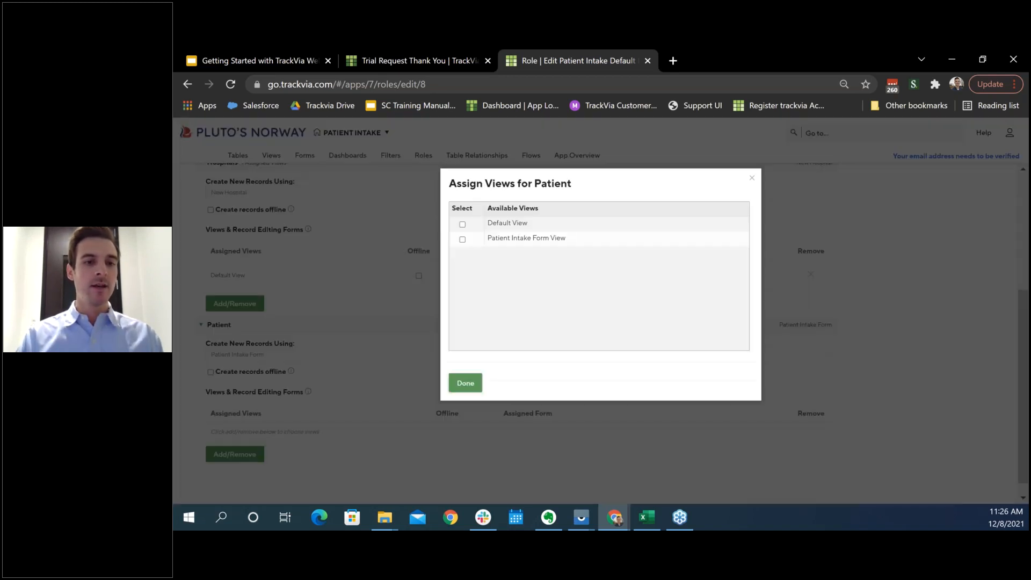
{"action": "left_click", "coordinate": [463, 224]}
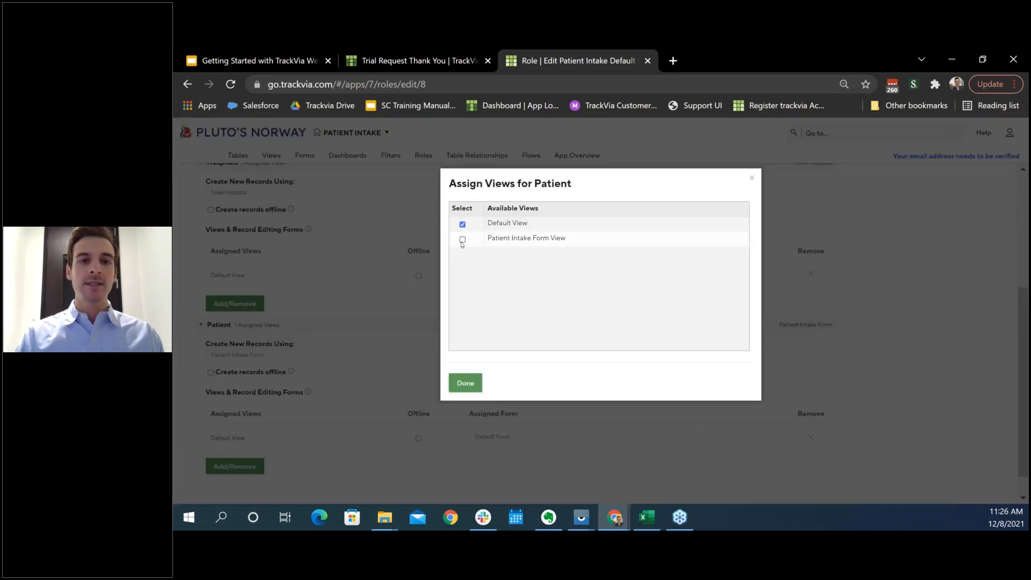
{"action": "left_click", "coordinate": [462, 239]}
{"action": "left_click", "coordinate": [464, 383]}
Set Patient Intake Form as the assigned form for both Patient views and save the role
{"action": "left_click", "coordinate": [571, 437]}
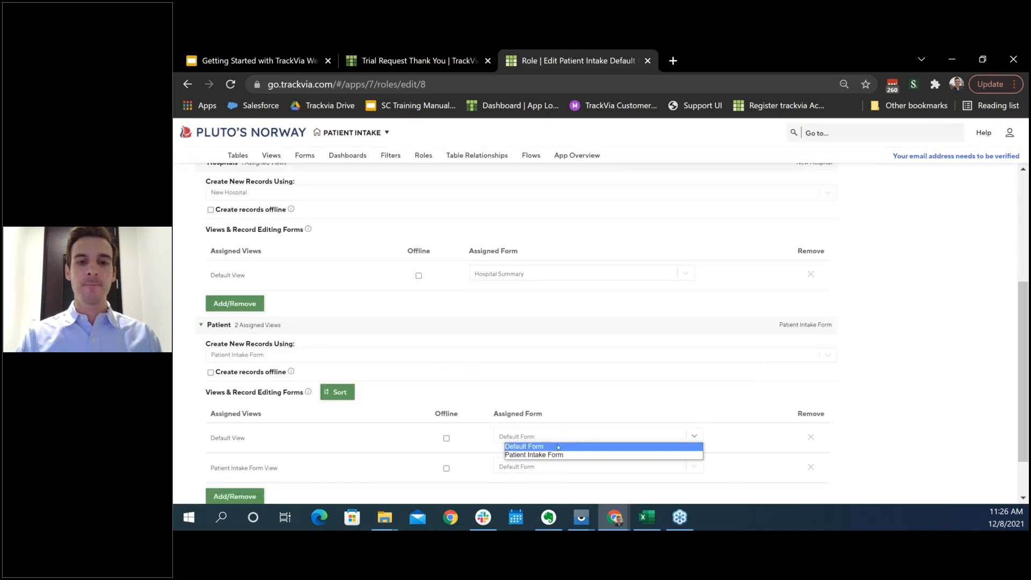
{"action": "left_click", "coordinate": [544, 455]}
{"action": "left_click", "coordinate": [591, 467]}
{"action": "left_click", "coordinate": [536, 484]}
{"action": "scroll", "coordinate": [907, 200], "scroll_direction": "up", "scroll_amount": 5}
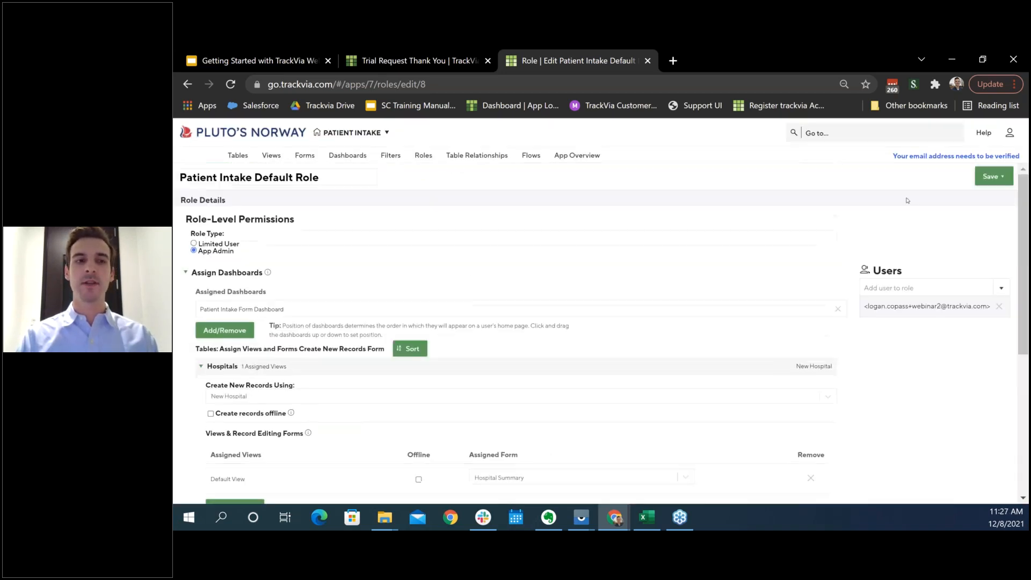
{"action": "left_click", "coordinate": [991, 176]}
{"action": "left_click", "coordinate": [972, 194]}
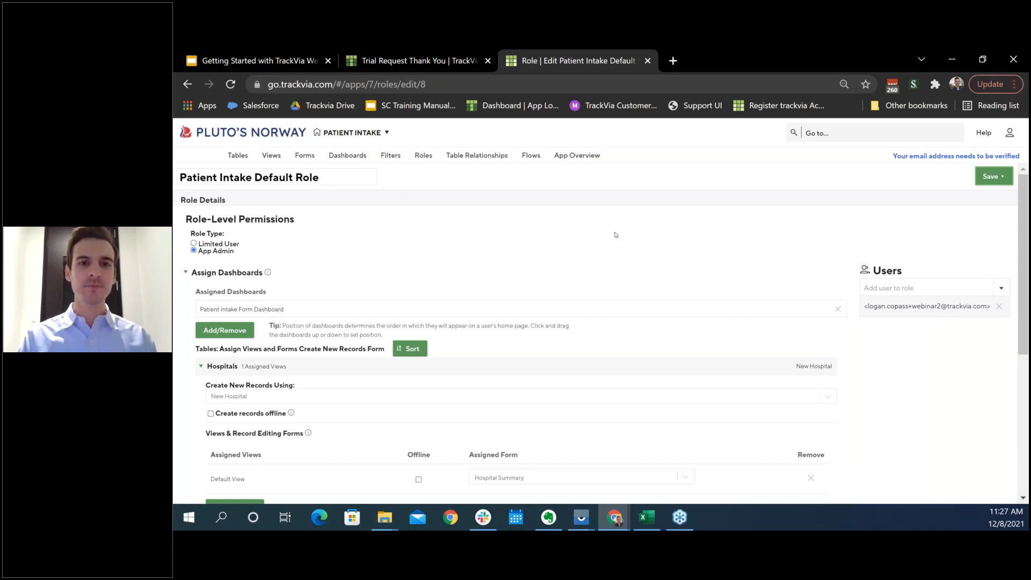
Create a new flow named Patient Intake Submittal and place a new task beside Start on the canvas
{"action": "left_click", "coordinate": [534, 160]}
{"action": "left_click", "coordinate": [665, 172]}
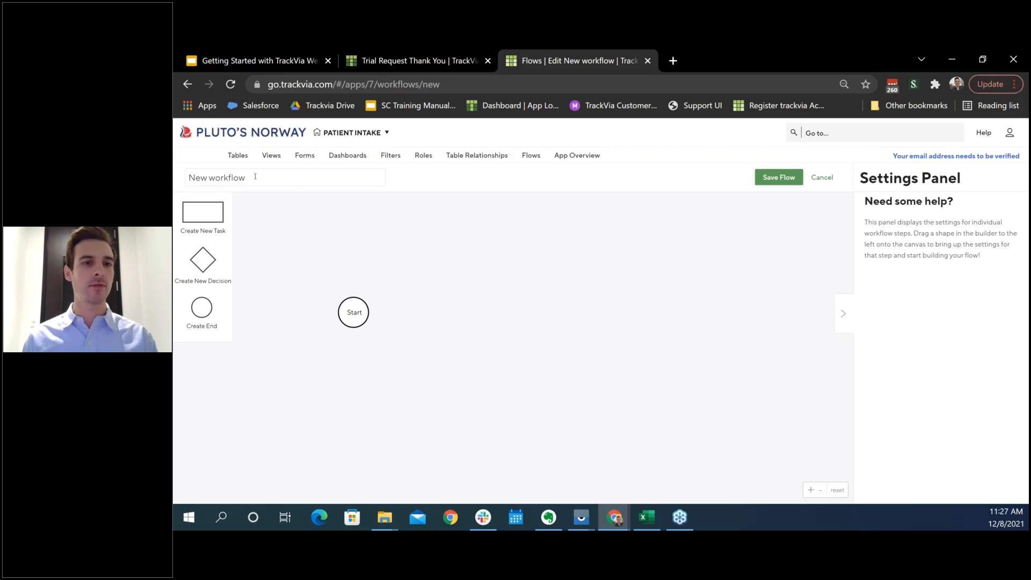
{"action": "left_click_drag", "start_coordinate": [255, 177], "coordinate": [179, 179]}
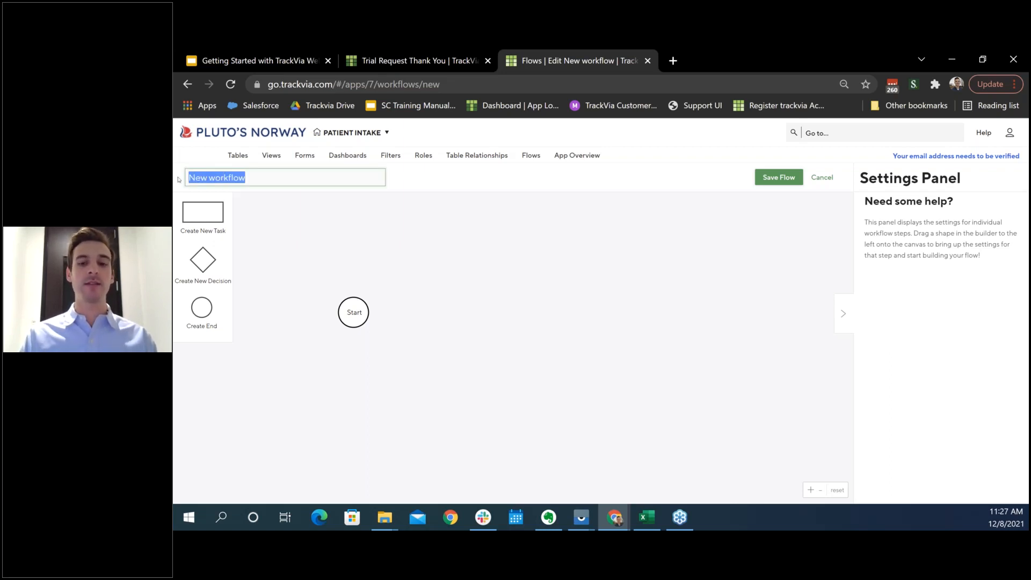
{"action": "type", "text": "Patient Intake Submittal"}
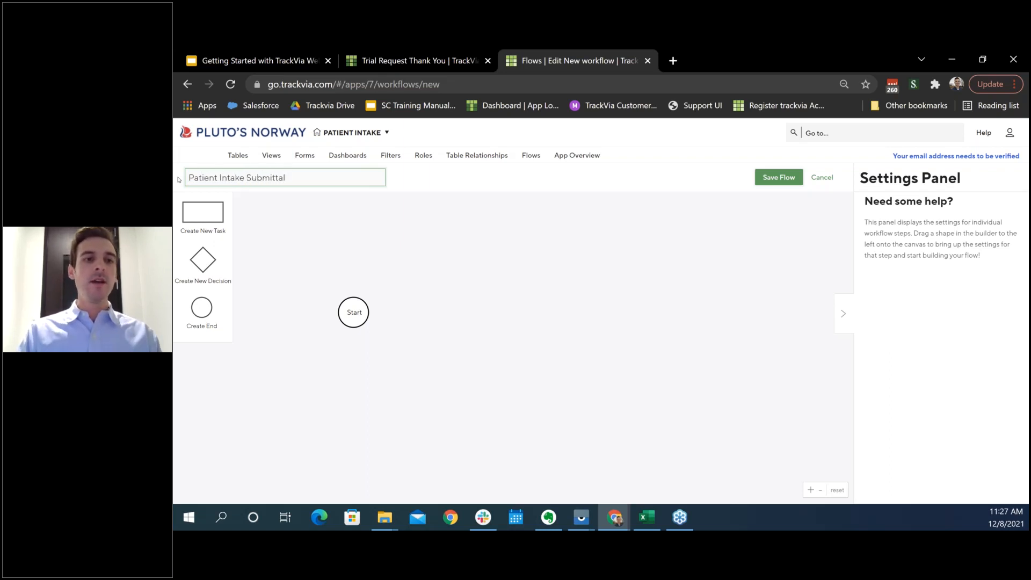
{"action": "left_click_drag", "start_coordinate": [208, 216], "coordinate": [421, 291]}
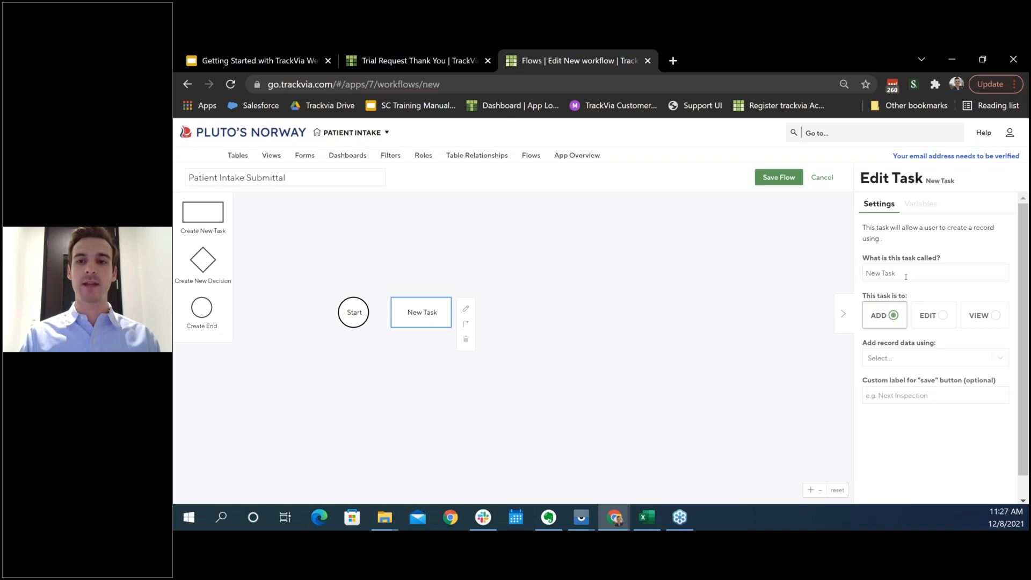
Name the task Patient Intake, have it add records using Patient Intake Form, and label its save button Submit
{"action": "triple_click", "coordinate": [904, 271]}
{"action": "key", "text": "BackSpace"}
{"action": "type", "text": "Patient Intake"}
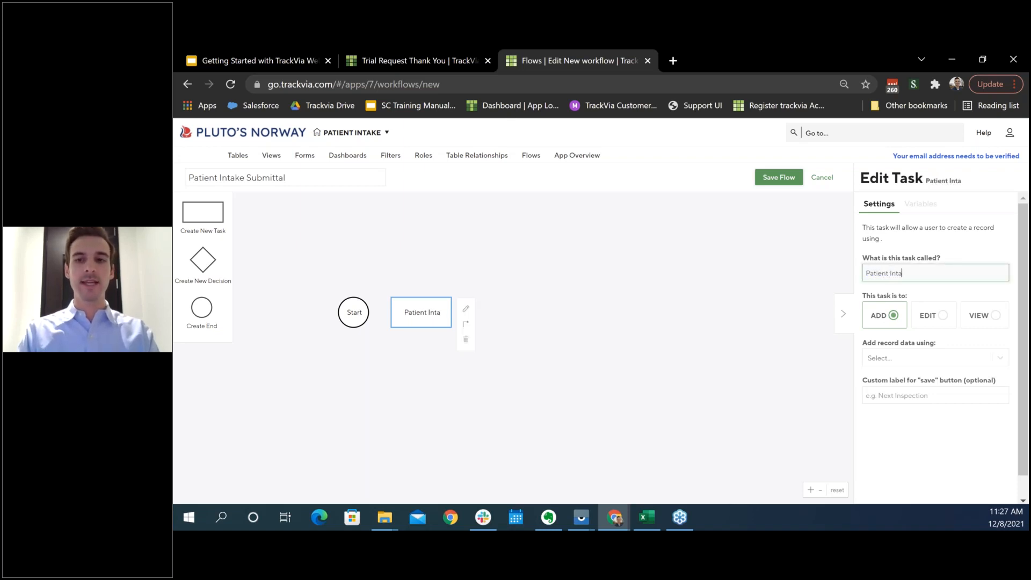
{"action": "left_click", "coordinate": [929, 359]}
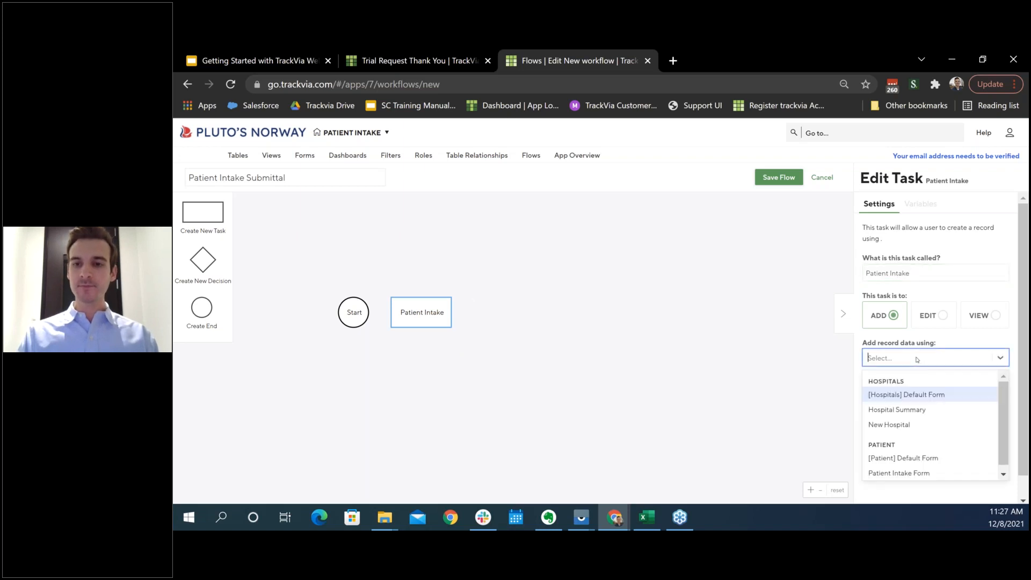
{"action": "left_click", "coordinate": [908, 467]}
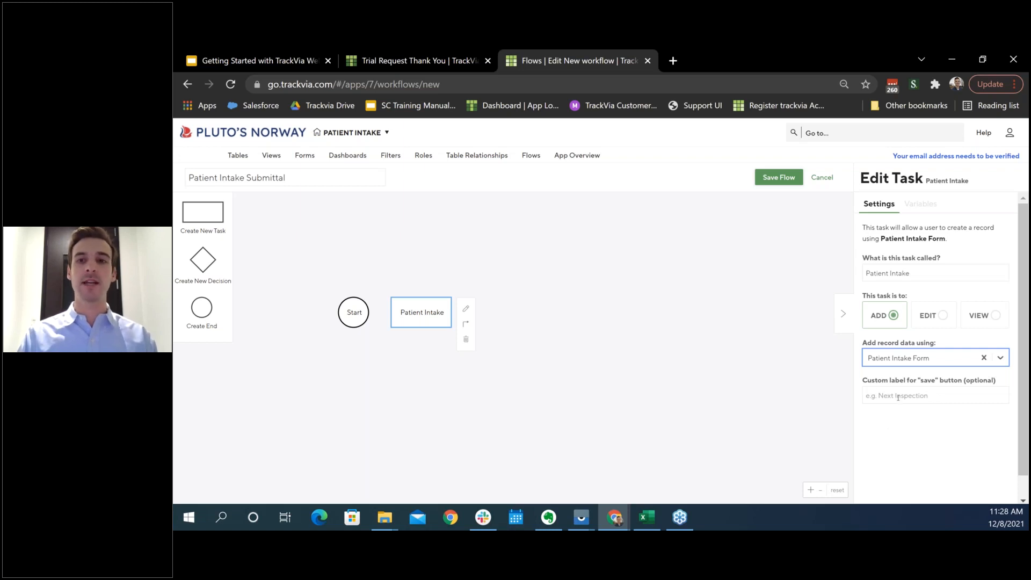
{"action": "left_click", "coordinate": [897, 397]}
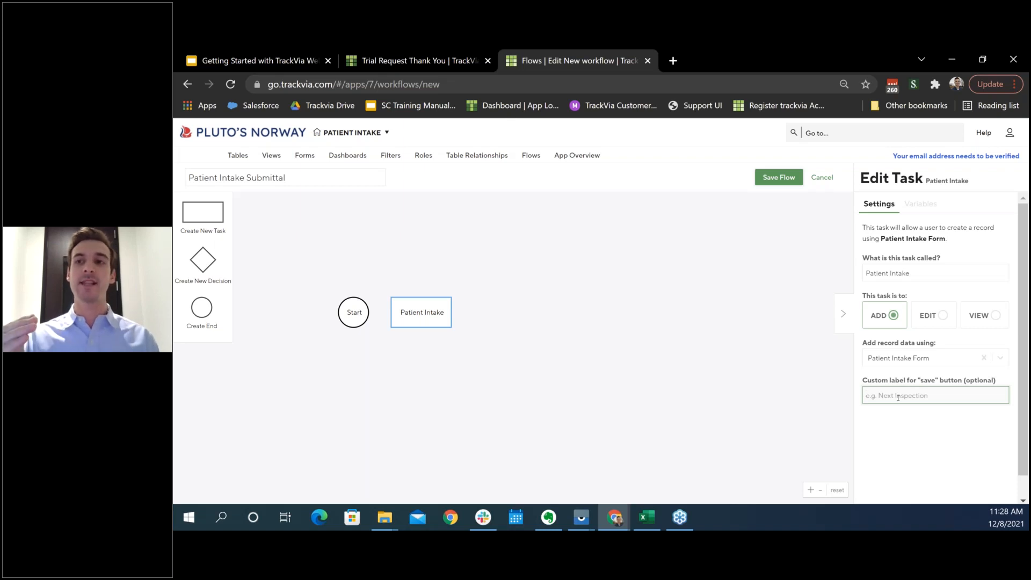
{"action": "type", "text": "Submit"}
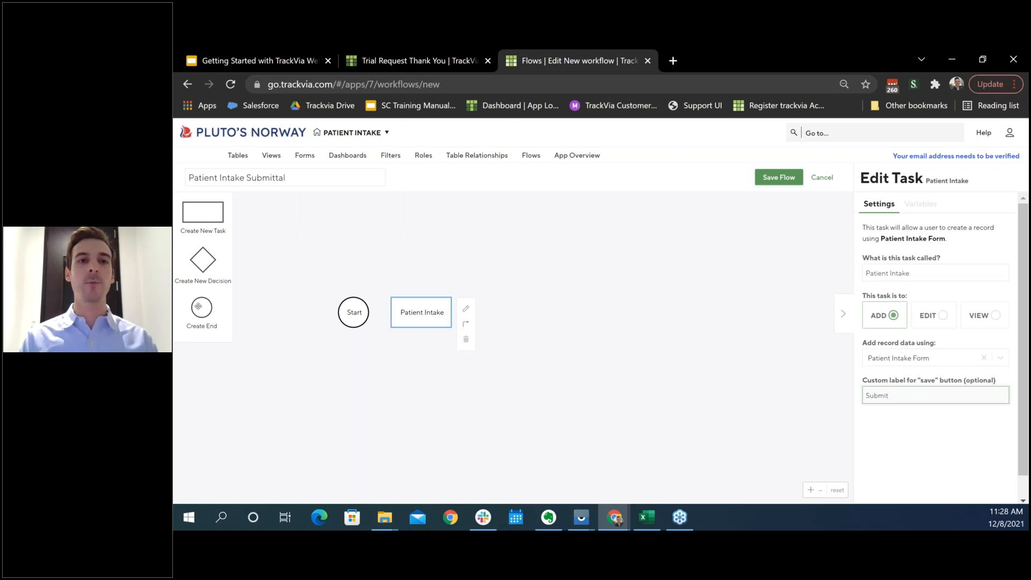
Add an End after the Patient Intake task, connect Start through the task to End, and save the flow
{"action": "left_click_drag", "start_coordinate": [198, 306], "coordinate": [506, 290]}
{"action": "left_click_drag", "start_coordinate": [367, 313], "coordinate": [493, 313]}
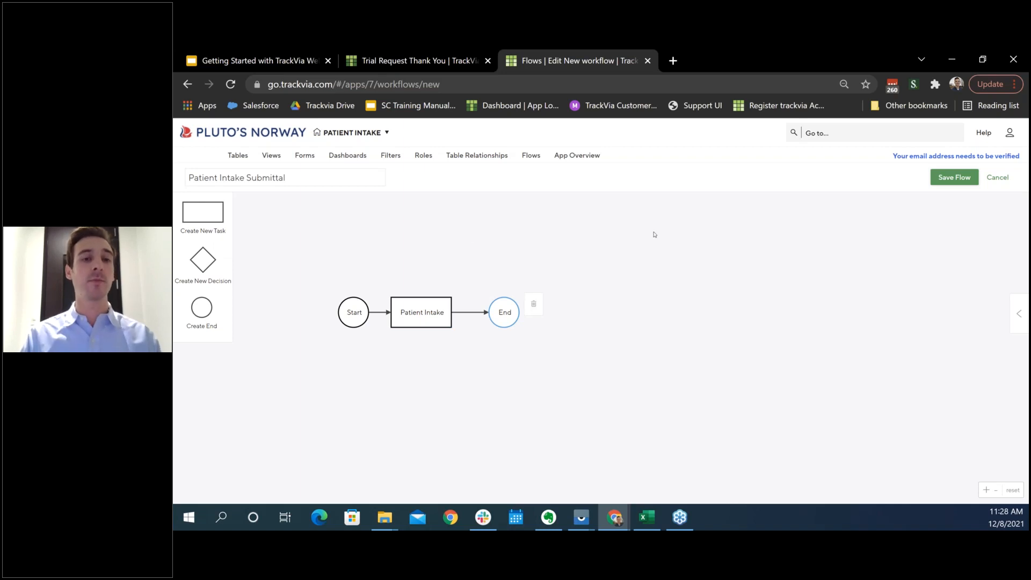
{"action": "left_click", "coordinate": [955, 181]}
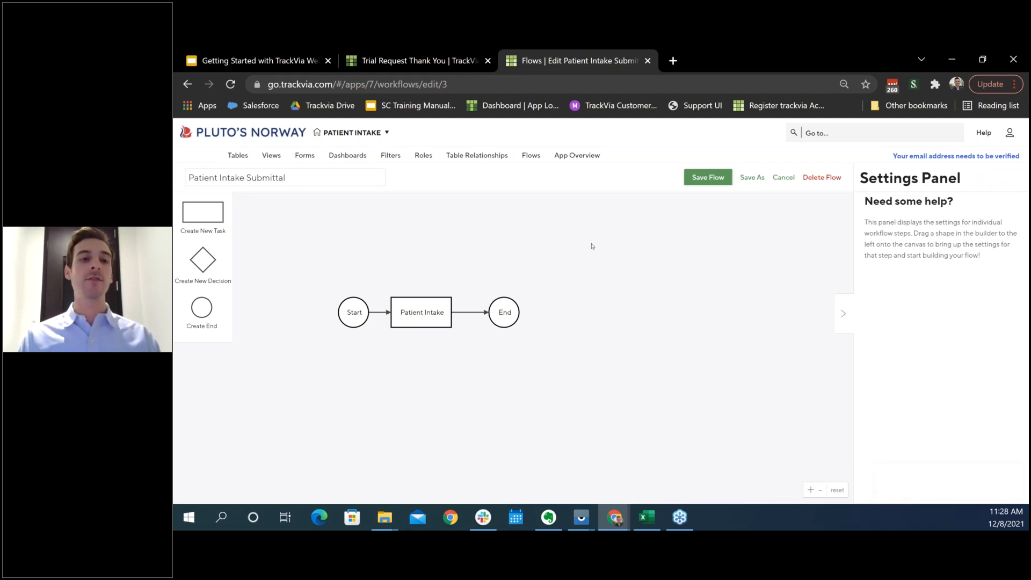
Open the Patient Intake Form Dashboard for editing and rename it Patient Intake Dashboard
{"action": "left_click", "coordinate": [359, 158]}
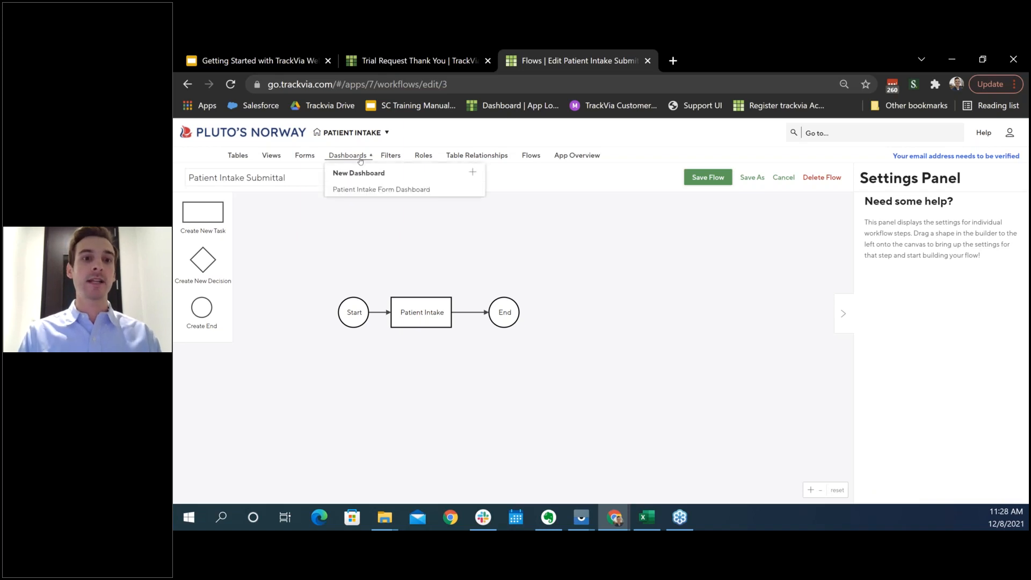
{"action": "left_click", "coordinate": [473, 190]}
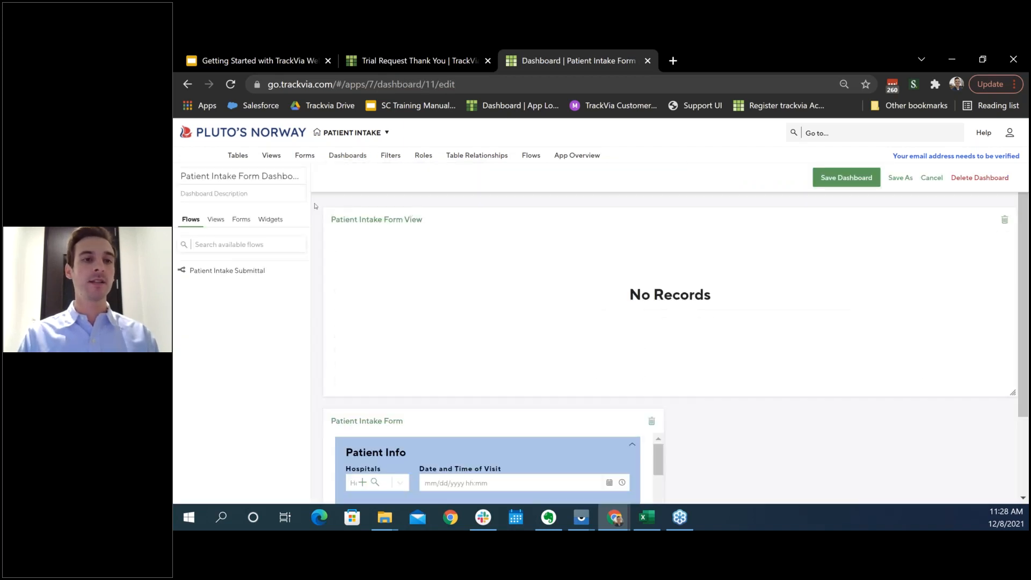
{"action": "left_click", "coordinate": [261, 177]}
{"action": "key", "text": "BackSpace"}
{"action": "key", "text": "BackSpace"}
{"action": "key", "text": "BackSpace"}
{"action": "key", "text": "BackSpace"}
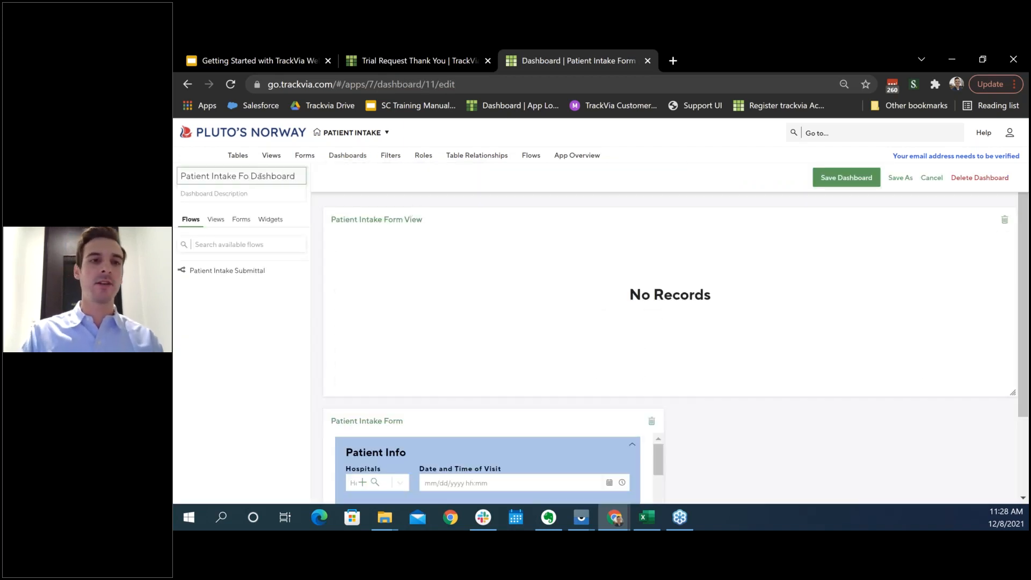
{"action": "key", "text": "BackSpace"}
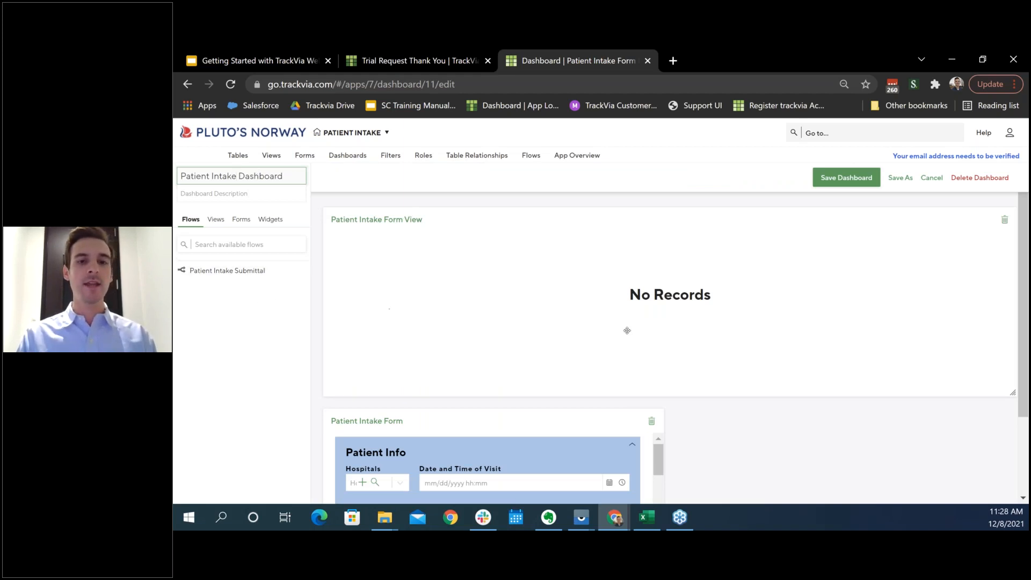
Remove the Patient Intake Form from the dashboard and narrow the Patient Intake Form View to make room beside it
{"action": "scroll", "coordinate": [555, 393], "scroll_direction": "down", "scroll_amount": 1}
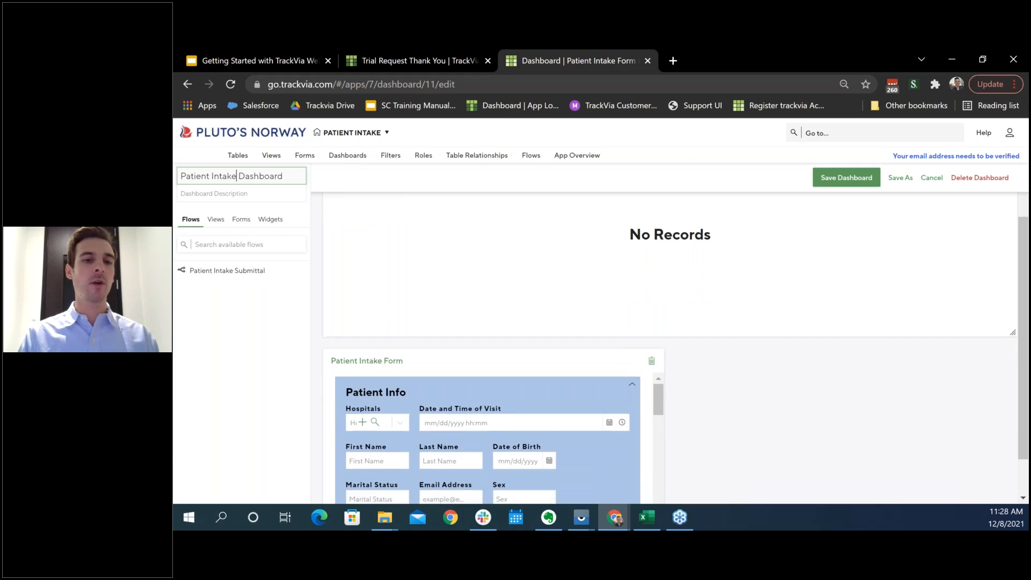
{"action": "left_click", "coordinate": [652, 361]}
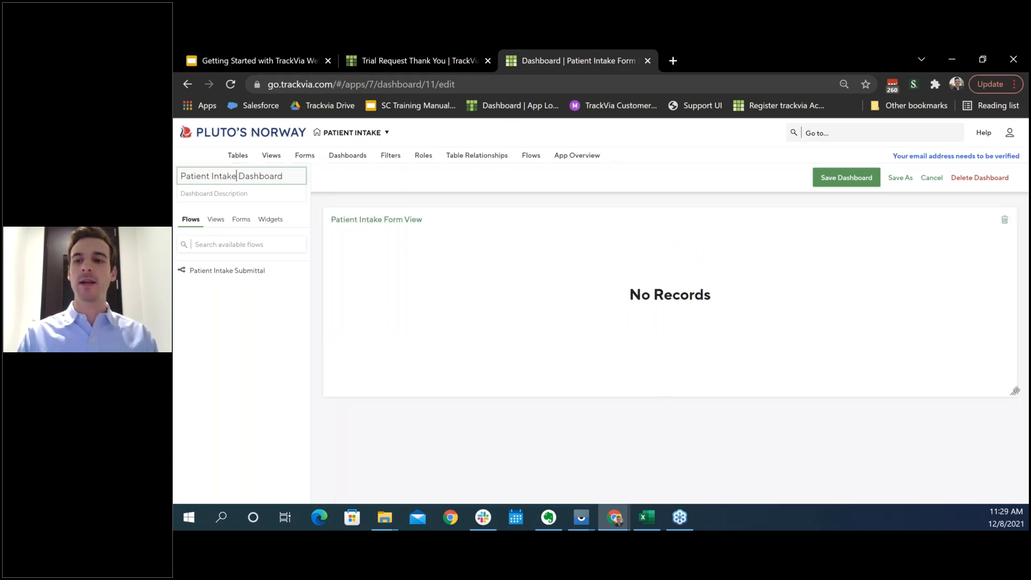
{"action": "left_click_drag", "start_coordinate": [1012, 390], "coordinate": [799, 392]}
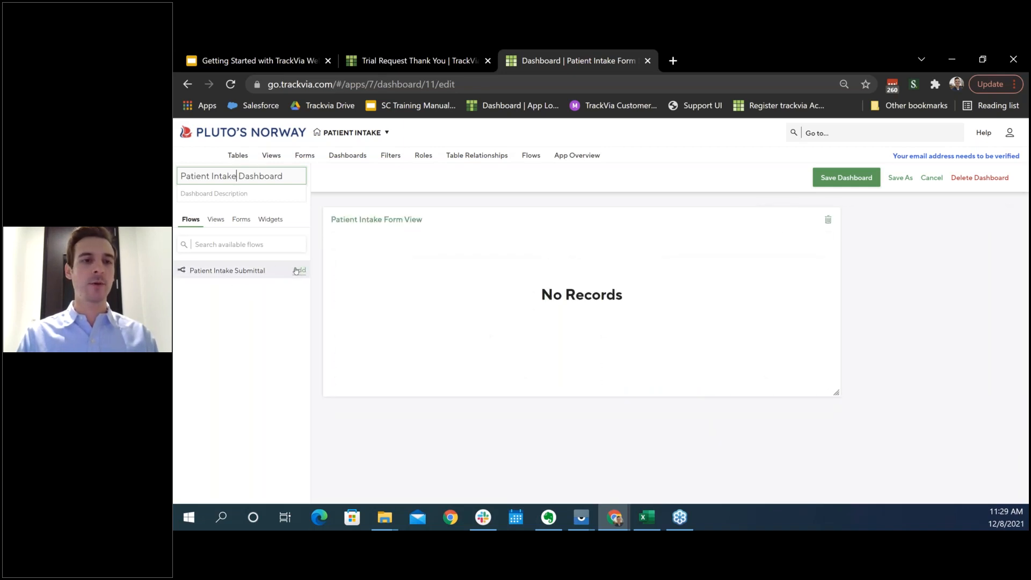
Add the Patient Intake Submittal flow beside the Patient Intake Form View, stretch it to the view's height, and save the dashboard
{"action": "left_click", "coordinate": [293, 271]}
{"action": "left_click_drag", "start_coordinate": [626, 263], "coordinate": [803, 267]}
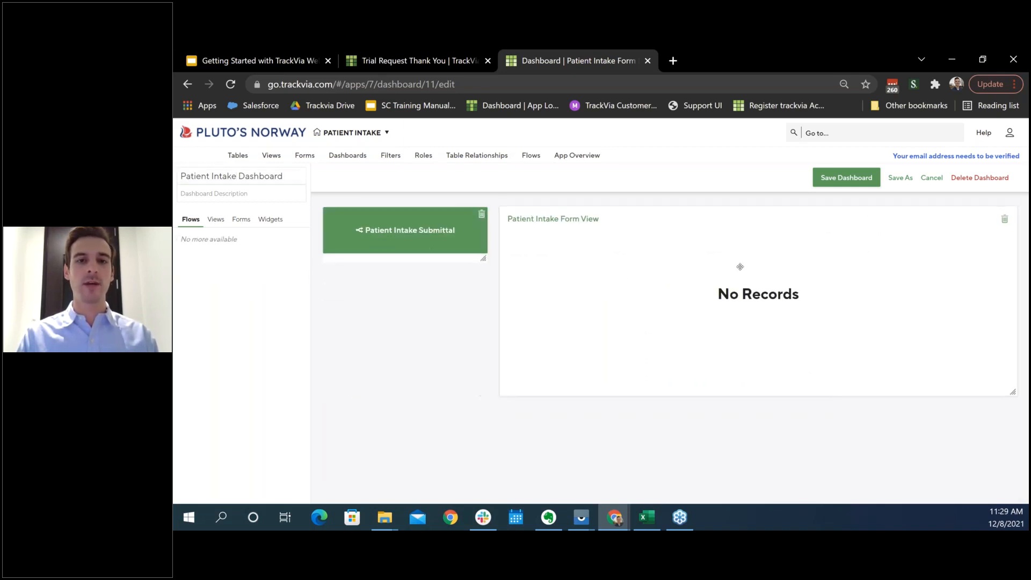
{"action": "left_click_drag", "start_coordinate": [483, 258], "coordinate": [483, 392]}
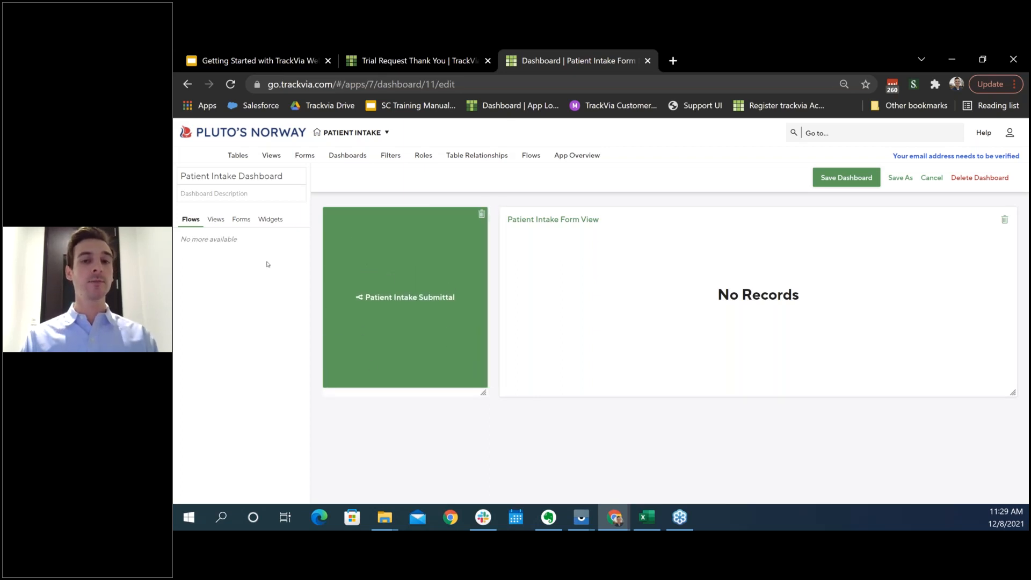
{"action": "left_click", "coordinate": [269, 220]}
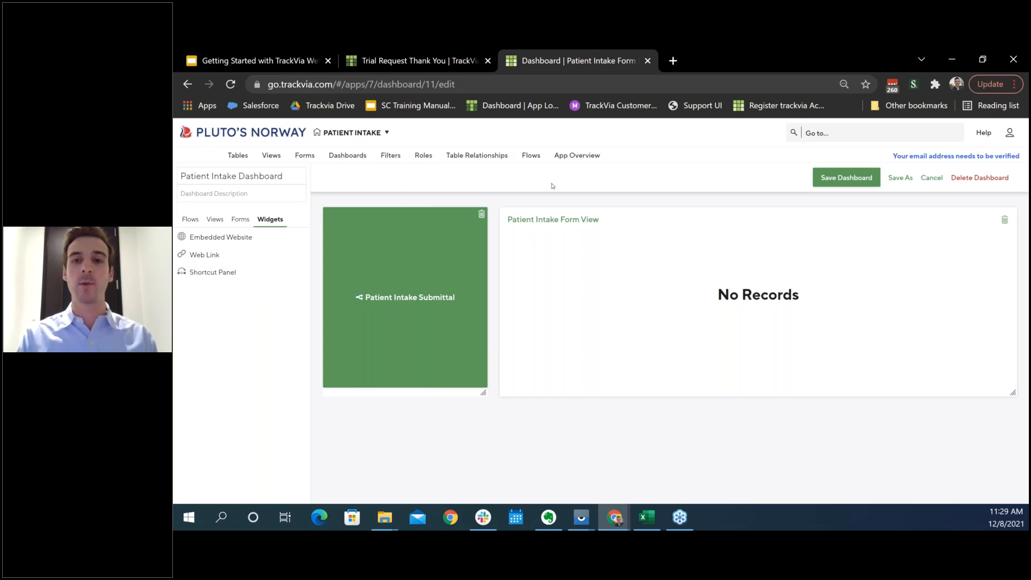
{"action": "left_click", "coordinate": [839, 177]}
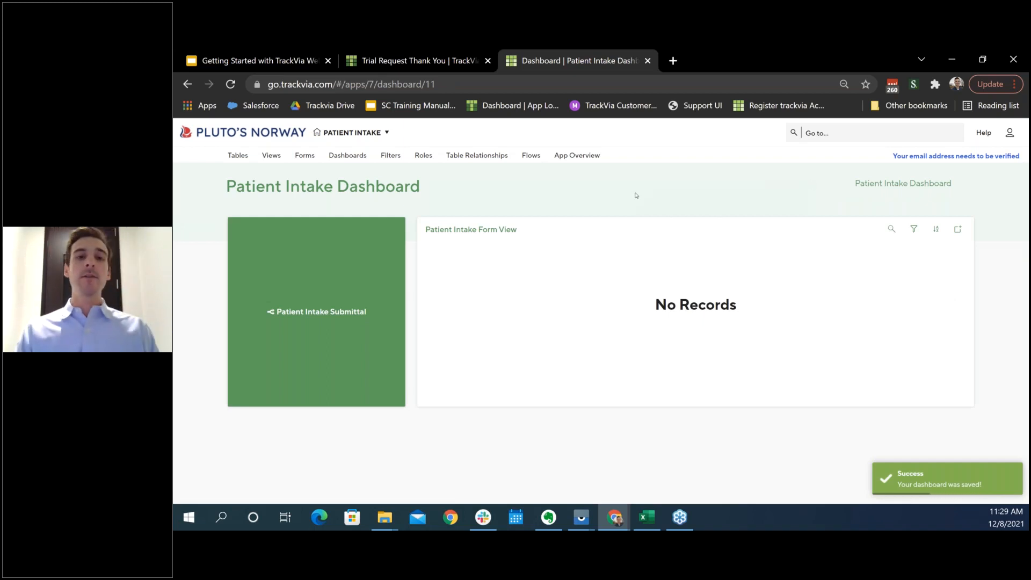
Start the Patient Intake Submittal flow, choose hospital 283-Childrens Hospital Denver, and set the visit to 12/08/2021 12:00PM
{"action": "left_click", "coordinate": [316, 301]}
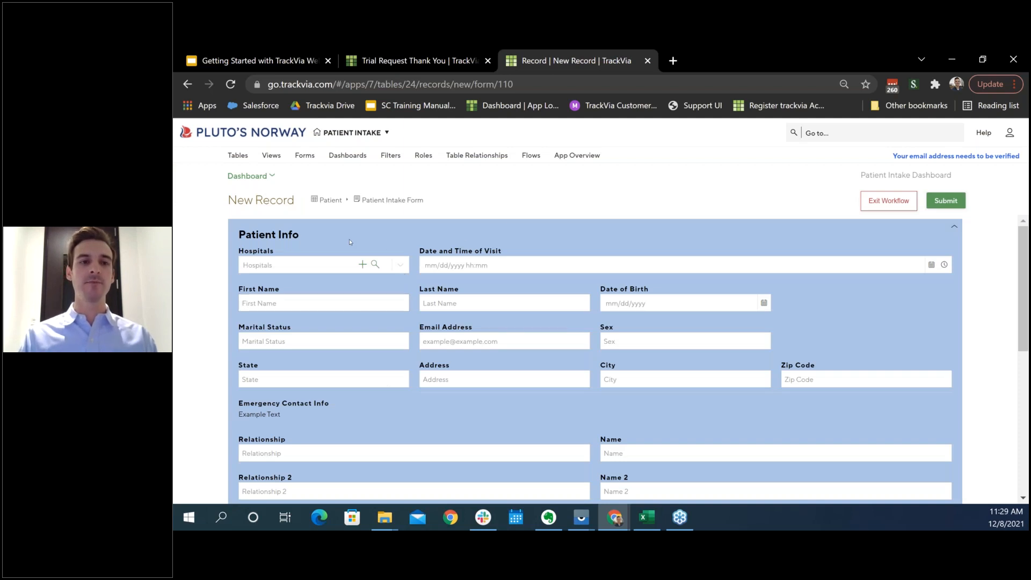
{"action": "left_click", "coordinate": [399, 265]}
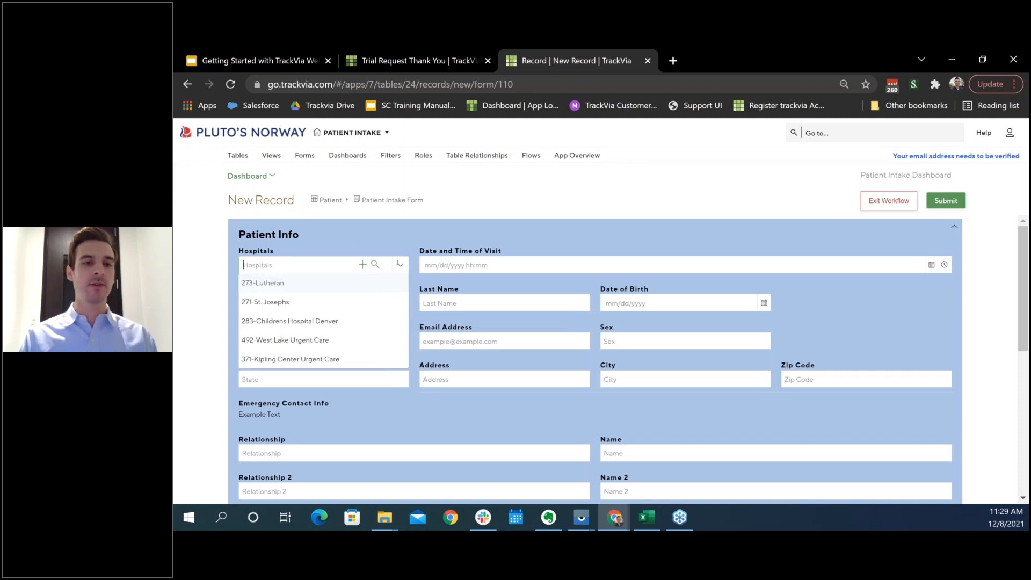
{"action": "left_click", "coordinate": [317, 324]}
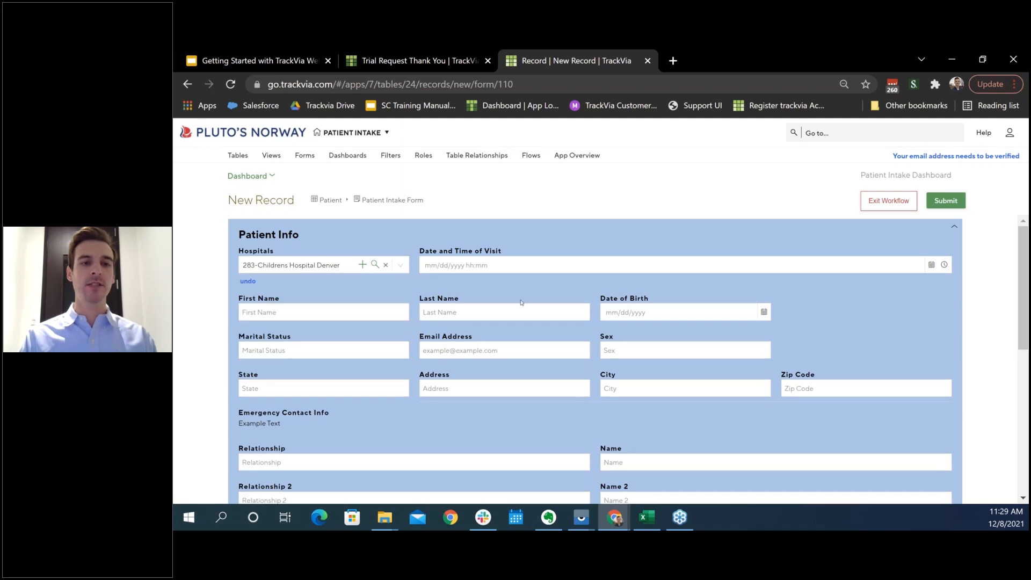
{"action": "left_click", "coordinate": [532, 266]}
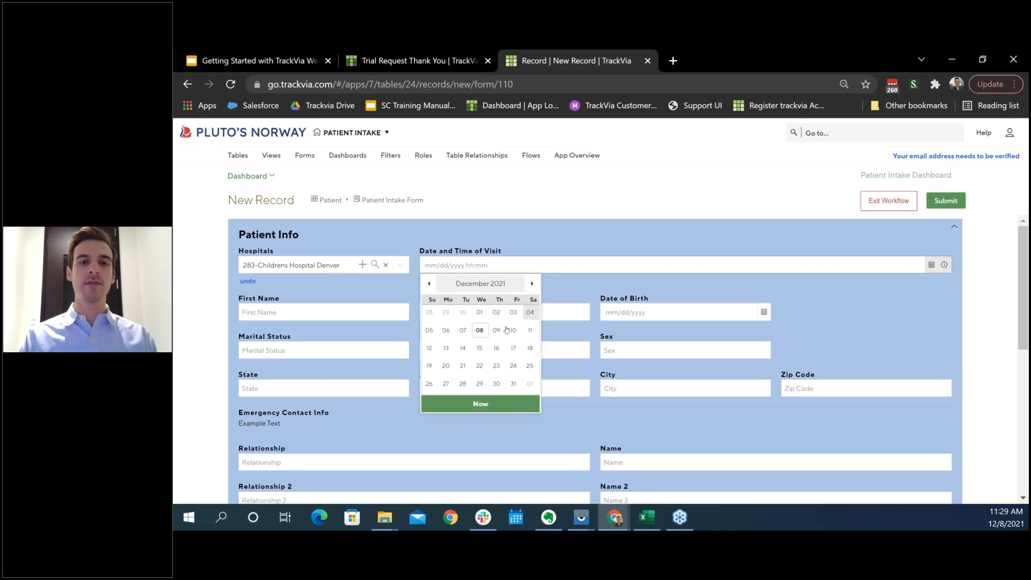
{"action": "left_click", "coordinate": [480, 331]}
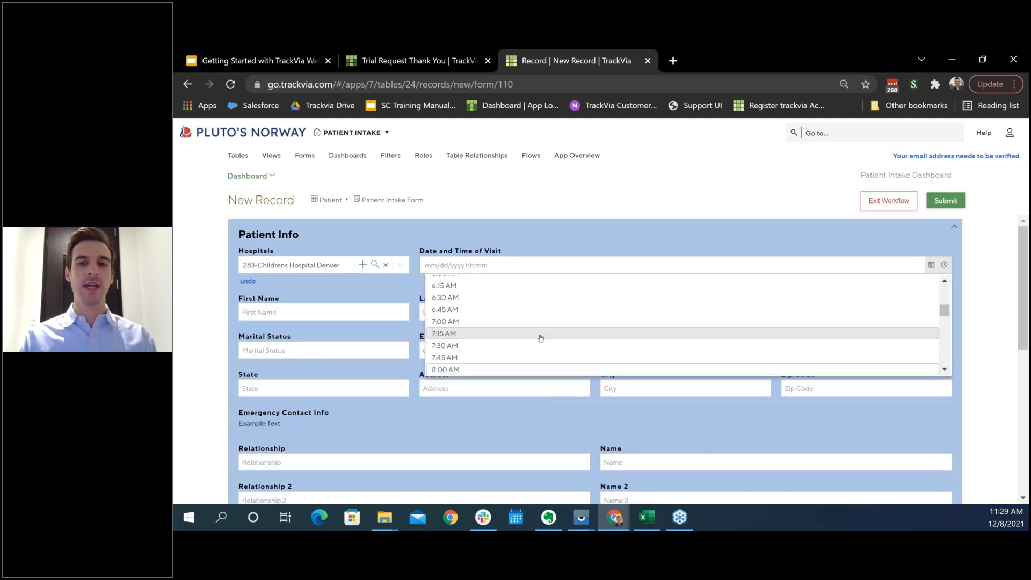
{"action": "scroll", "coordinate": [538, 338], "scroll_direction": "down", "scroll_amount": 2}
{"action": "scroll", "coordinate": [539, 338], "scroll_direction": "down", "scroll_amount": 4}
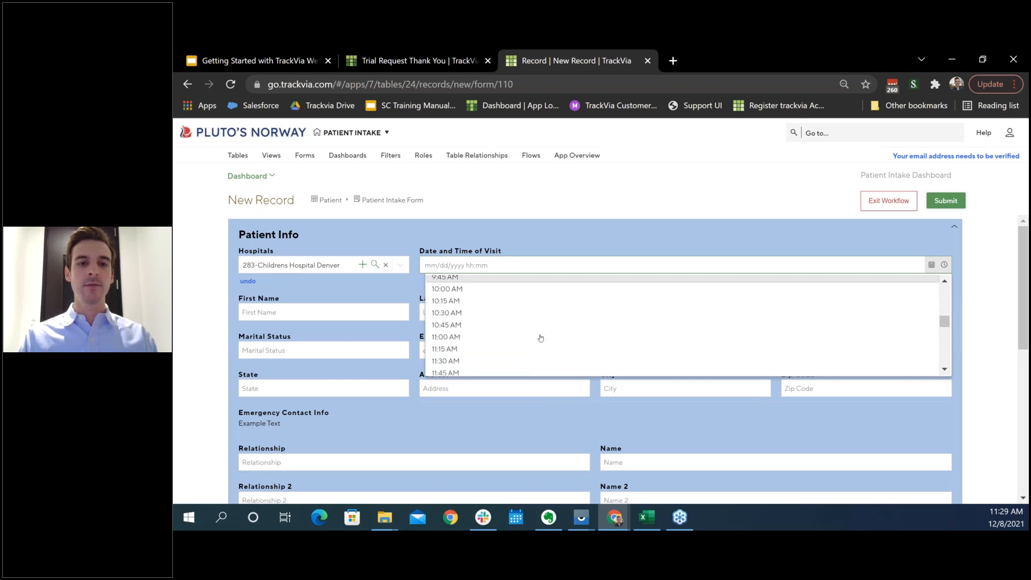
{"action": "left_click", "coordinate": [462, 367]}
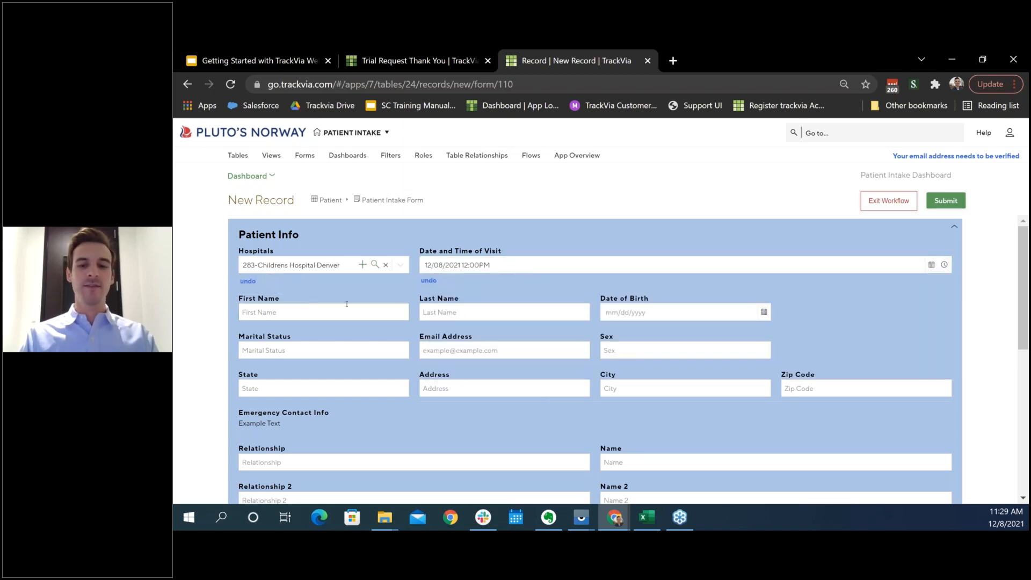
Fill in the patient's name, e-mail, address and emergency contact name from the saved autofill entry, and submit the record
{"action": "type", "text": "Loa"}
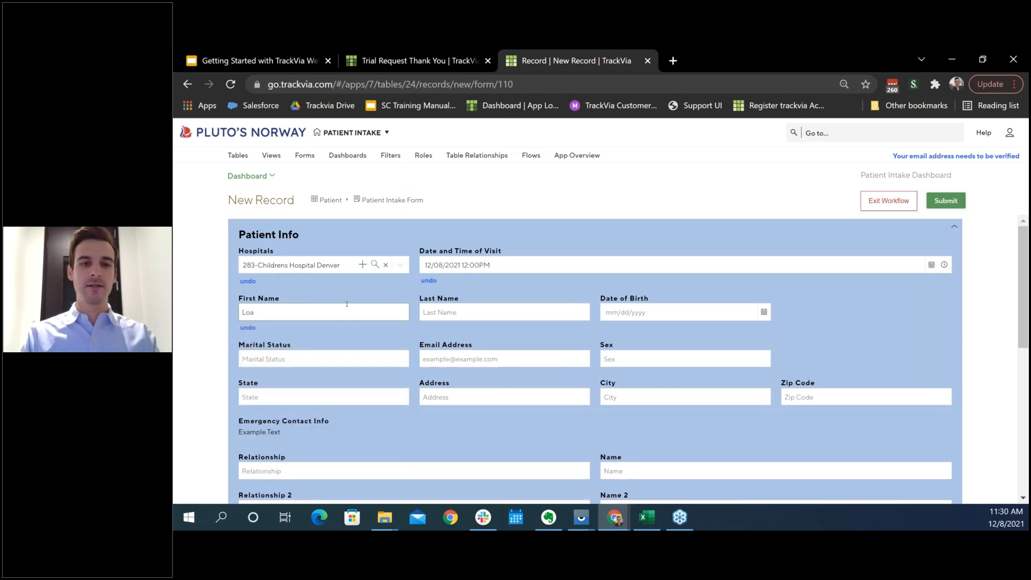
{"action": "left_click", "coordinate": [290, 340]}
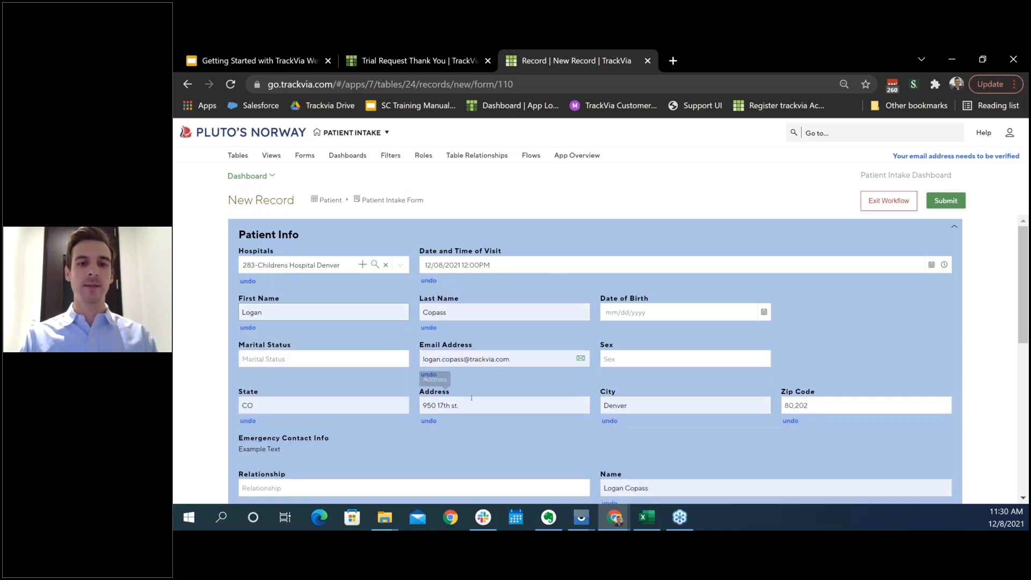
{"action": "scroll", "coordinate": [507, 387], "scroll_direction": "down", "scroll_amount": 1}
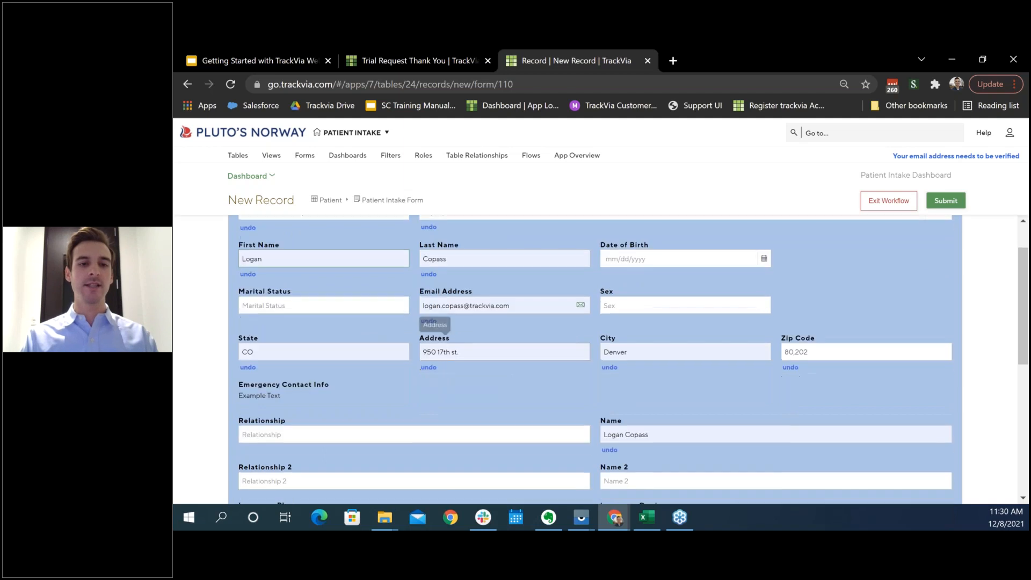
{"action": "scroll", "coordinate": [520, 396], "scroll_direction": "down", "scroll_amount": 2}
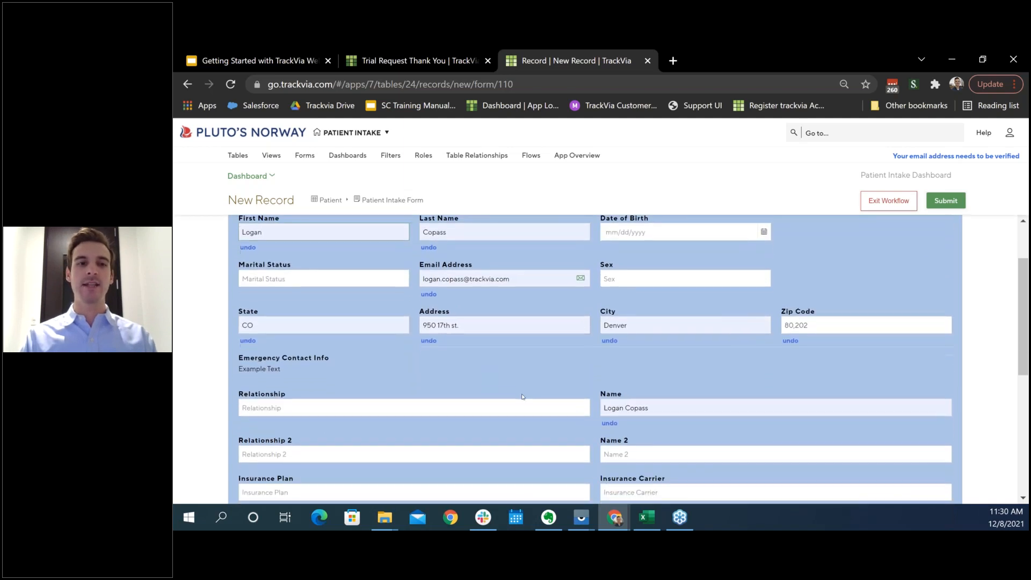
{"action": "scroll", "coordinate": [470, 369], "scroll_direction": "down", "scroll_amount": 3}
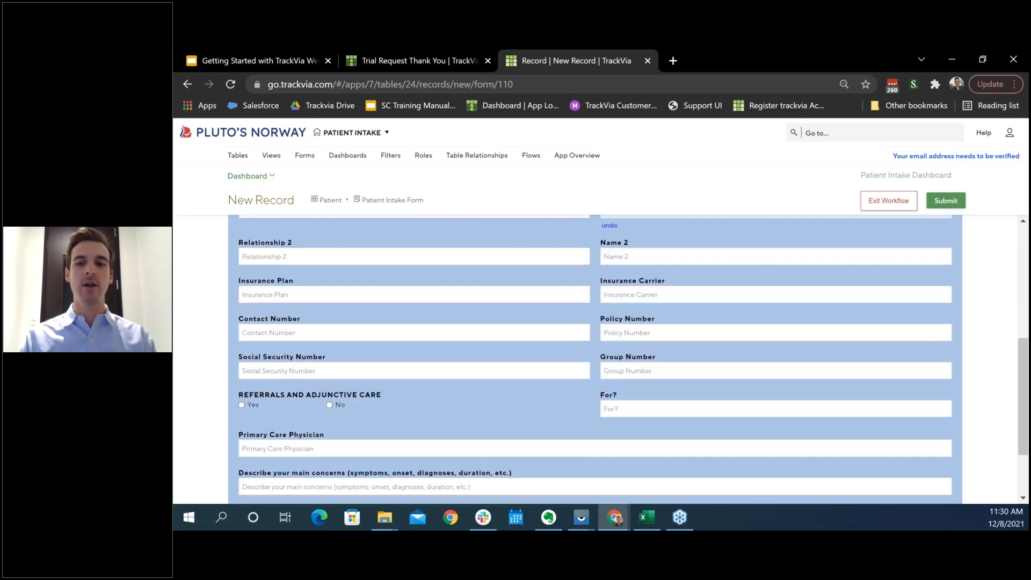
{"action": "scroll", "coordinate": [469, 366], "scroll_direction": "down", "scroll_amount": 1}
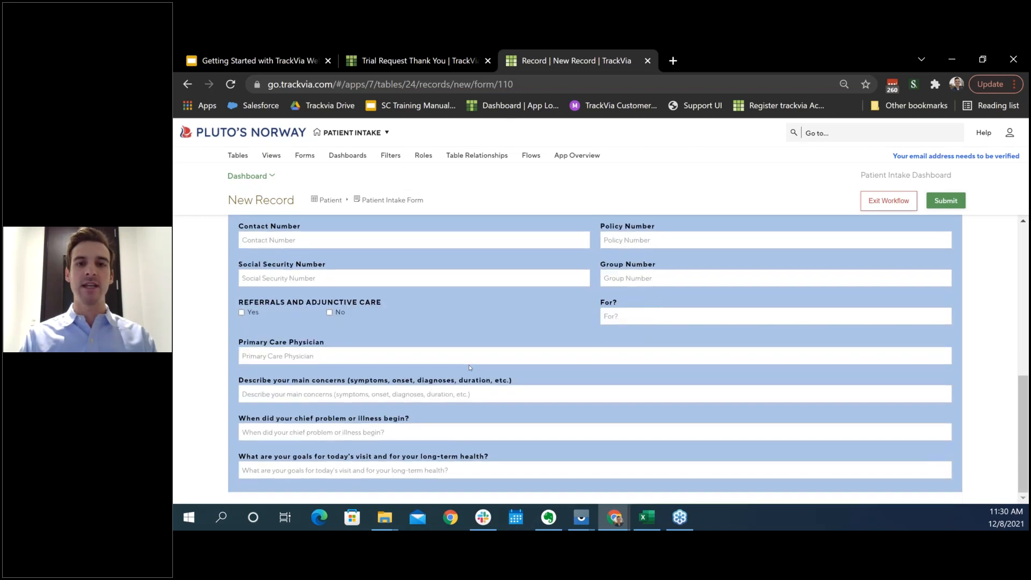
{"action": "left_click", "coordinate": [946, 201]}
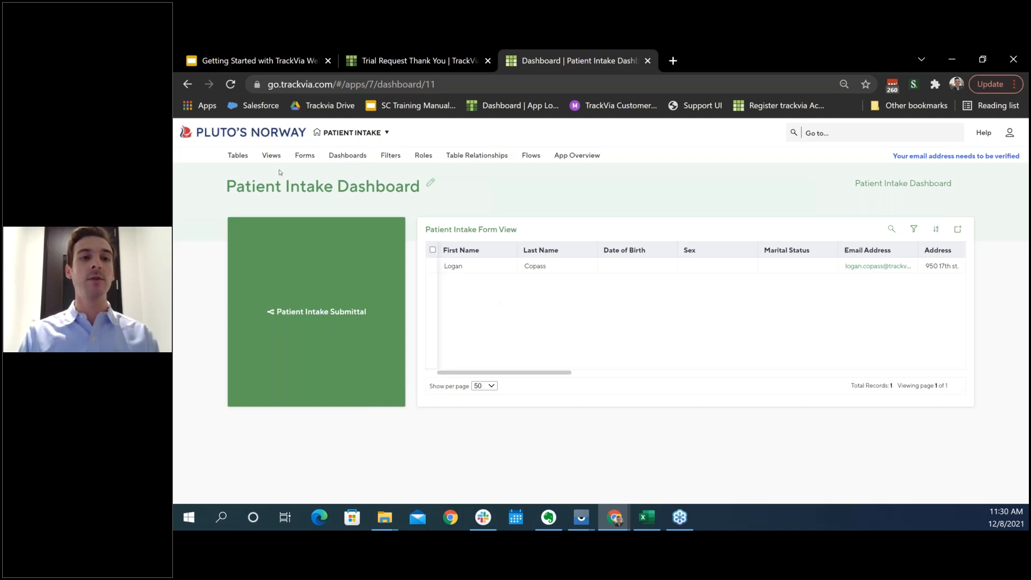
Start a new view on the Patient table and name it Patient Summary
{"action": "left_click", "coordinate": [271, 155]}
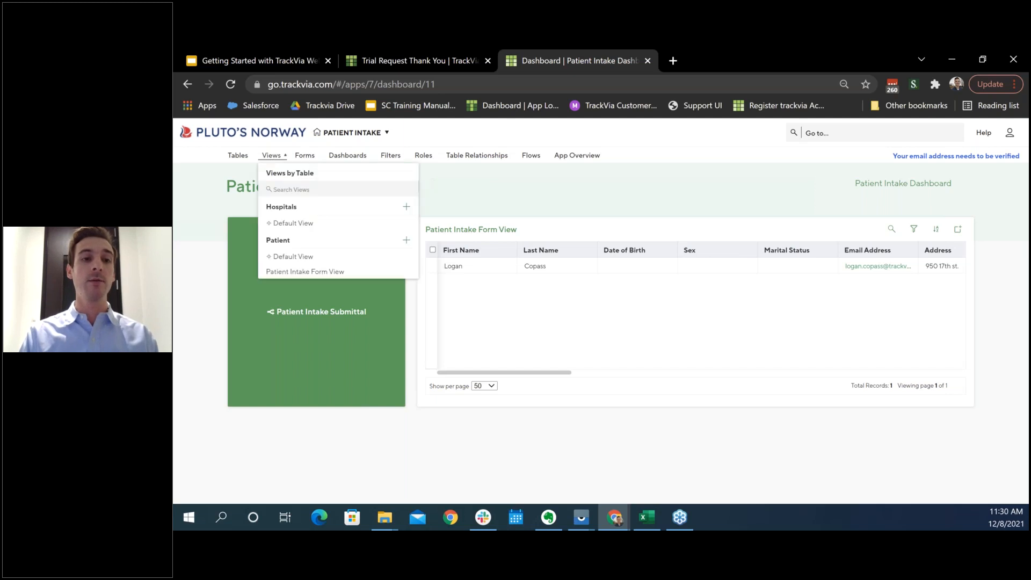
{"action": "left_click", "coordinate": [405, 240]}
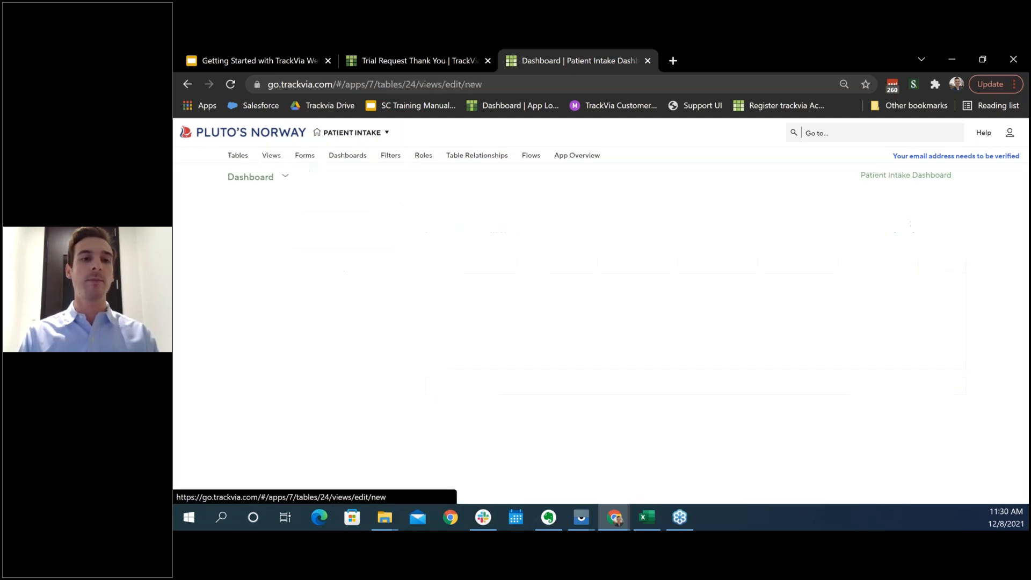
{"action": "left_click_drag", "start_coordinate": [308, 152], "coordinate": [220, 152]}
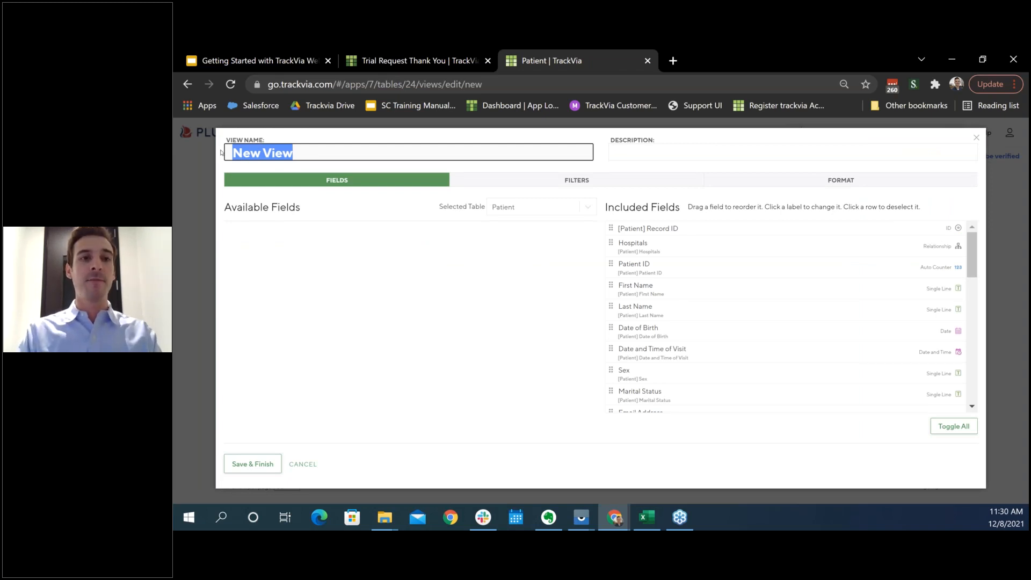
{"action": "type", "text": "Patient "}
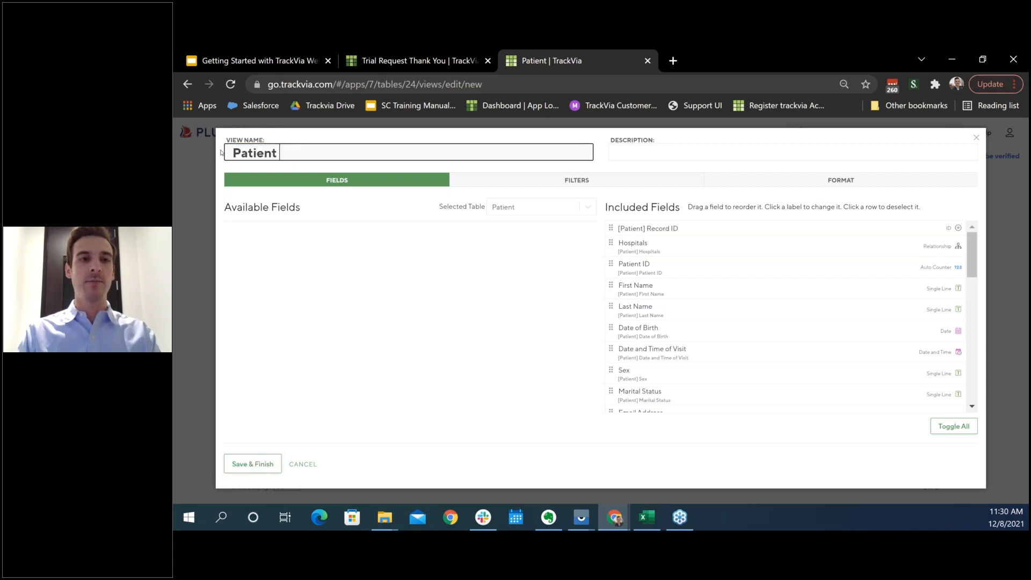
{"action": "type", "text": "Summary"}
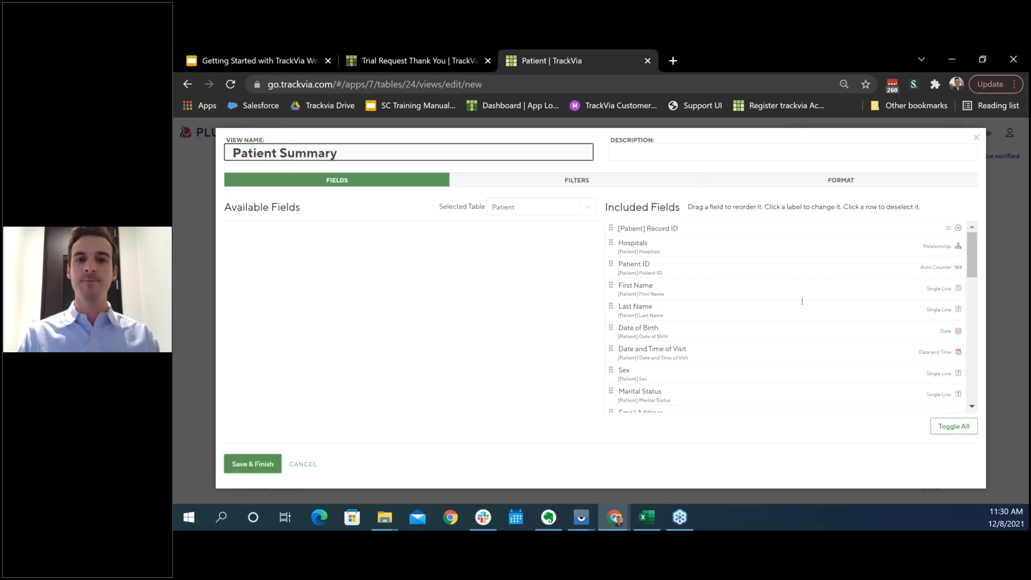
Remove the main concerns, chief problem, visit goals, Last User, Created By User, Updated and Created fields from the view's included fields
{"action": "scroll", "coordinate": [806, 376], "scroll_direction": "down", "scroll_amount": 5}
{"action": "scroll", "coordinate": [826, 375], "scroll_direction": "down", "scroll_amount": 10}
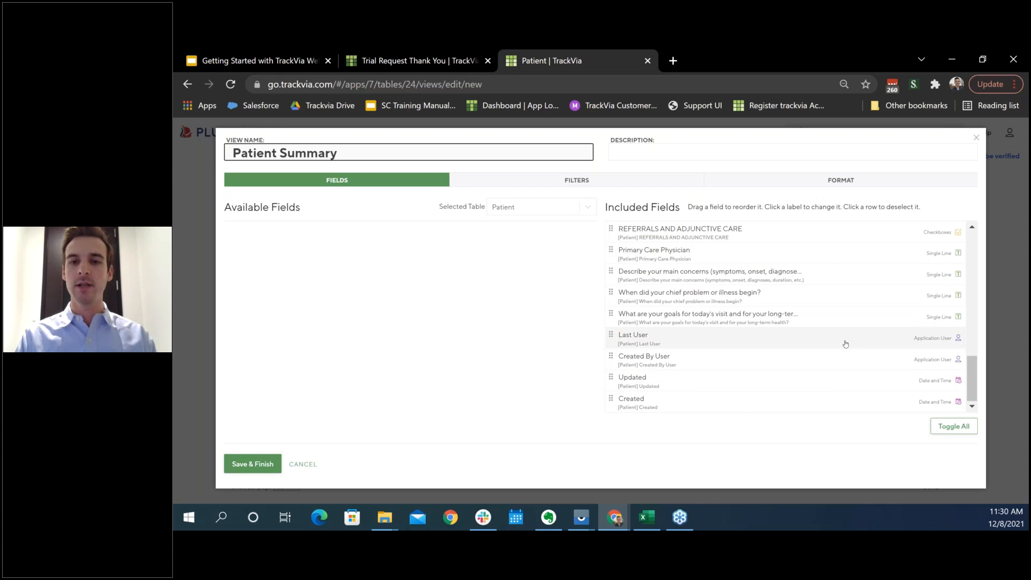
{"action": "left_click", "coordinate": [847, 403]}
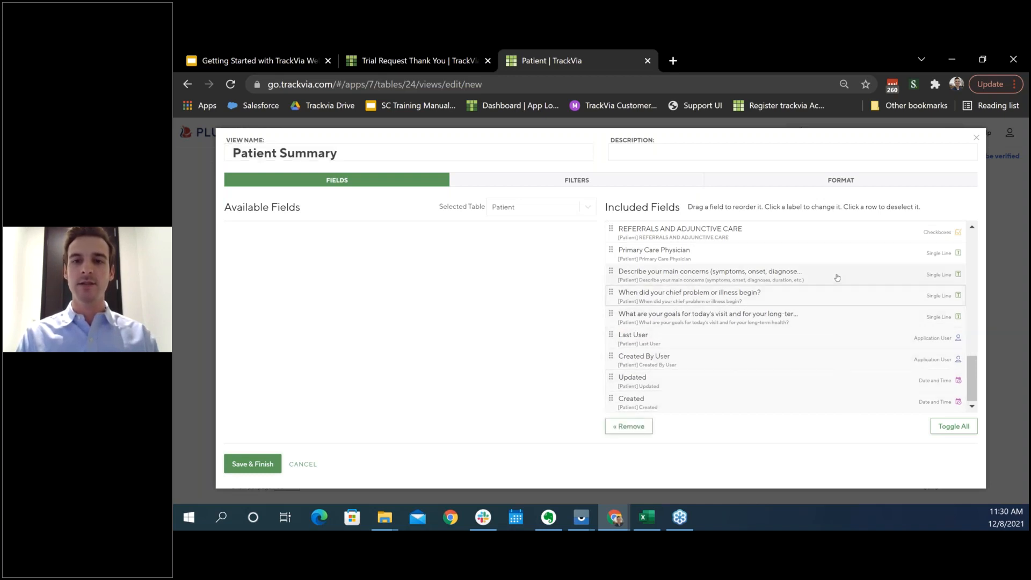
{"action": "left_click", "coordinate": [624, 428]}
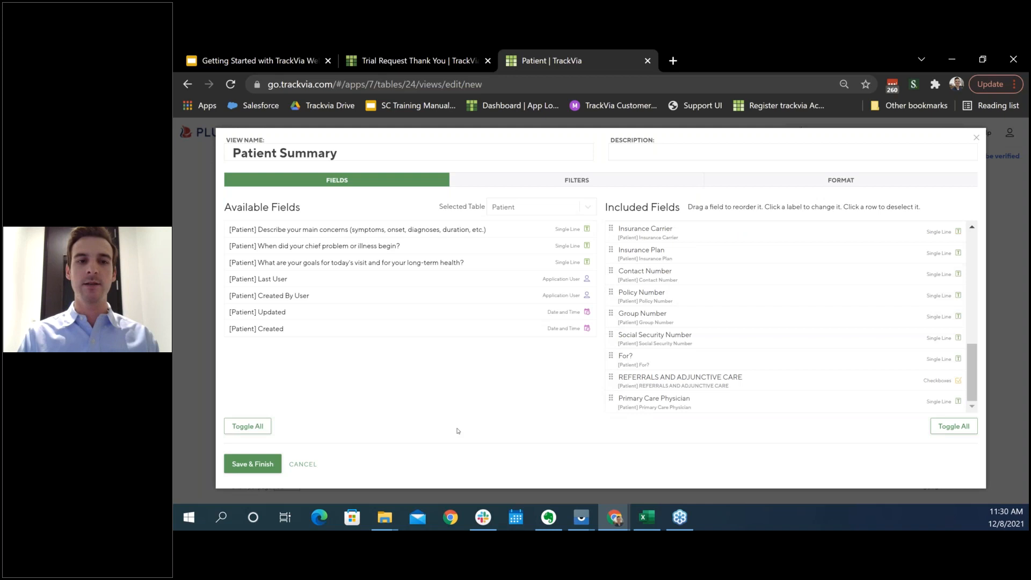
Finish the Patient Summary view, shrink its Record ID column to the minimum width, and save the changed layout
{"action": "left_click", "coordinate": [252, 463]}
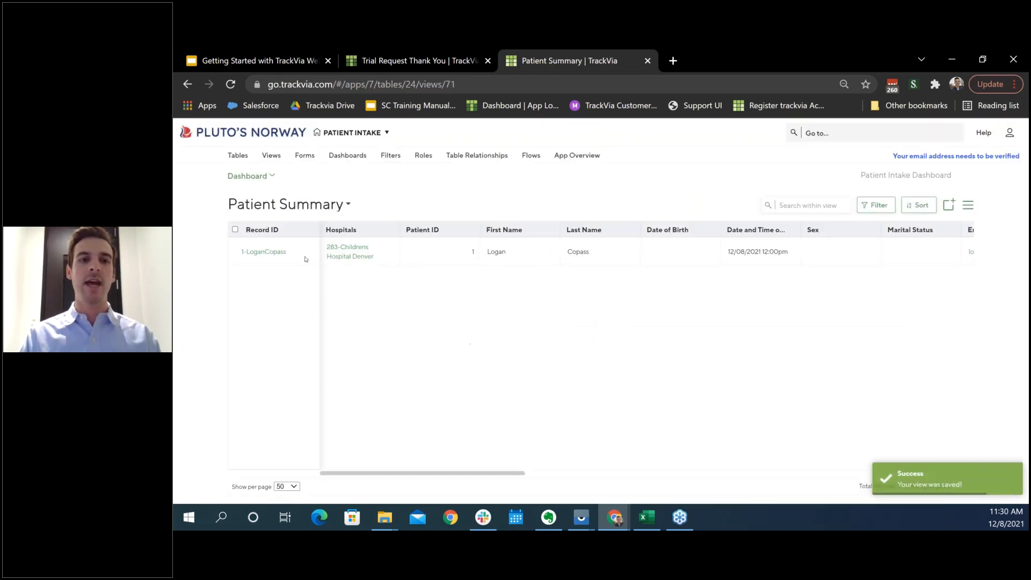
{"action": "left_click_drag", "start_coordinate": [319, 229], "coordinate": [188, 230]}
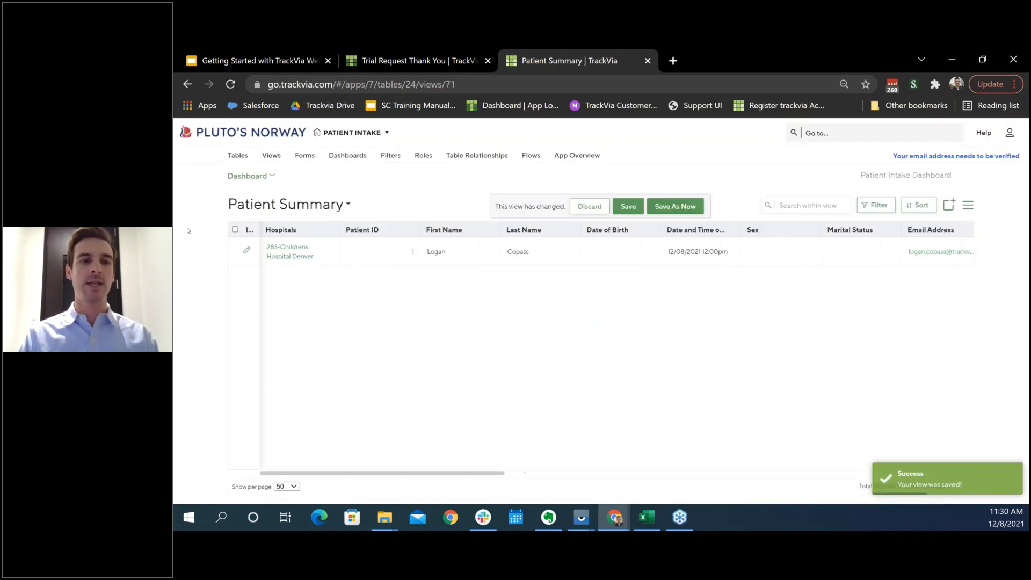
{"action": "left_click", "coordinate": [629, 206]}
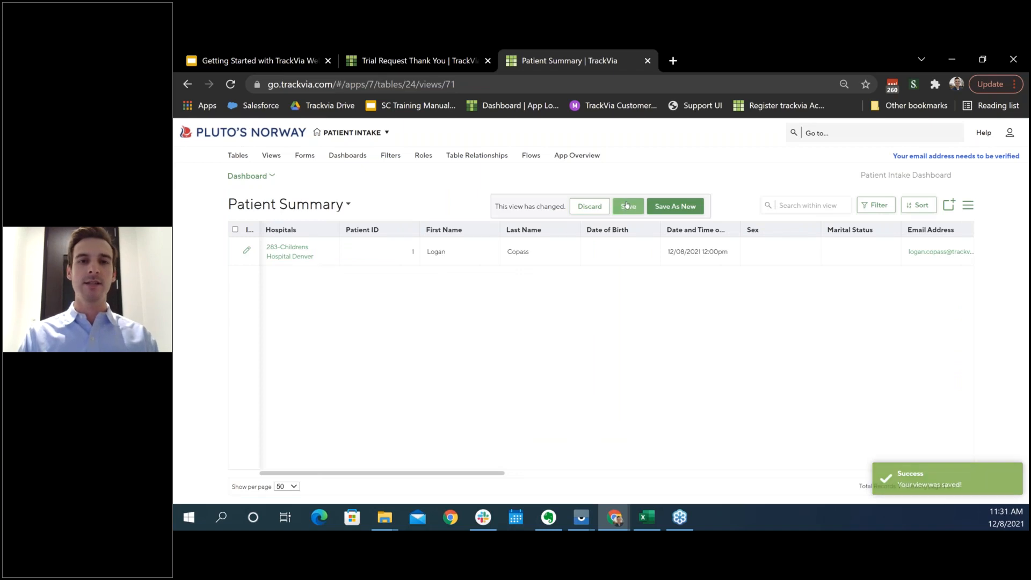
Create another Patient view named Patient Scheduler with the preselected fields, and save it
{"action": "left_click", "coordinate": [968, 204]}
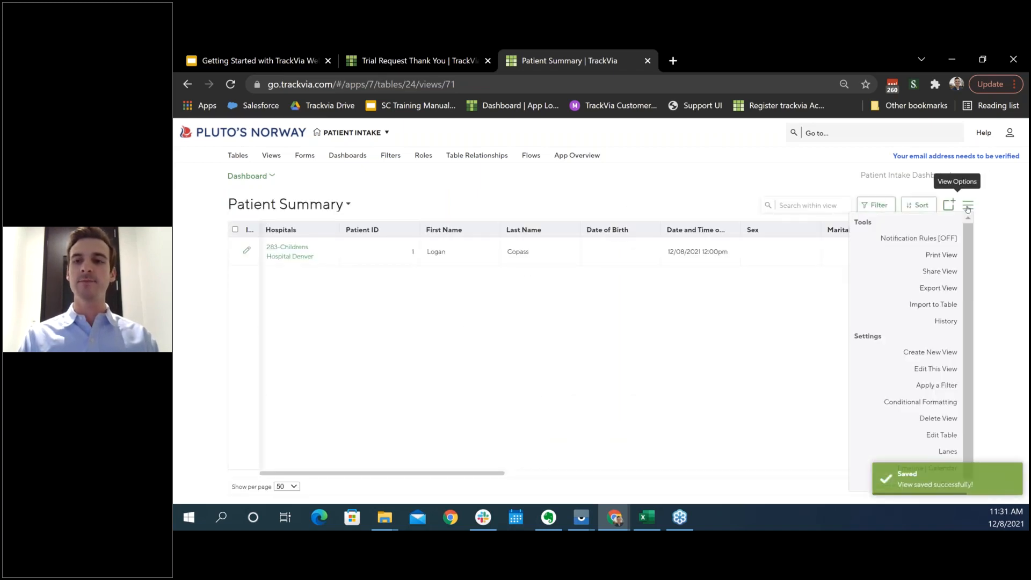
{"action": "left_click", "coordinate": [898, 354]}
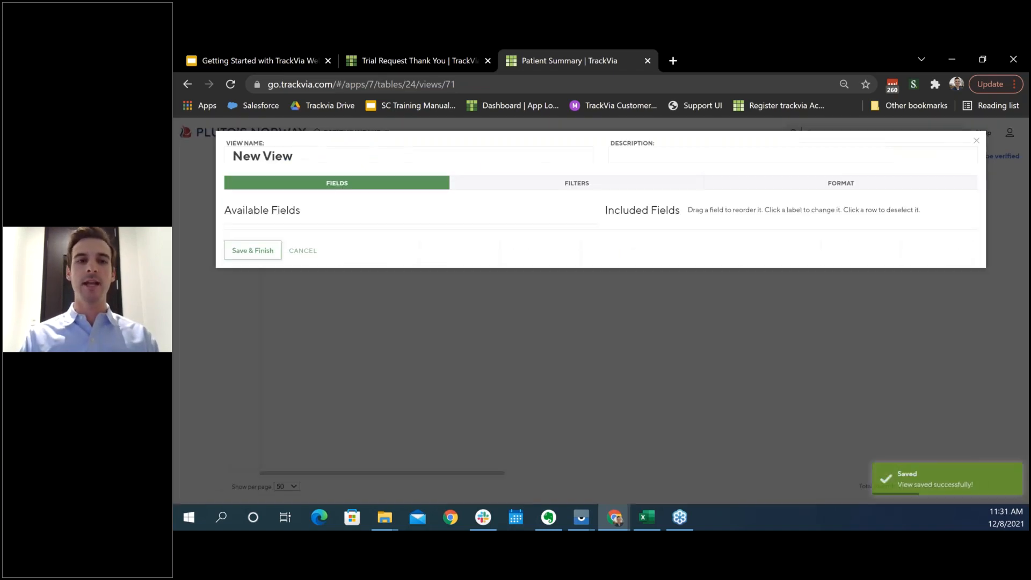
{"action": "left_click_drag", "start_coordinate": [295, 154], "coordinate": [210, 166]}
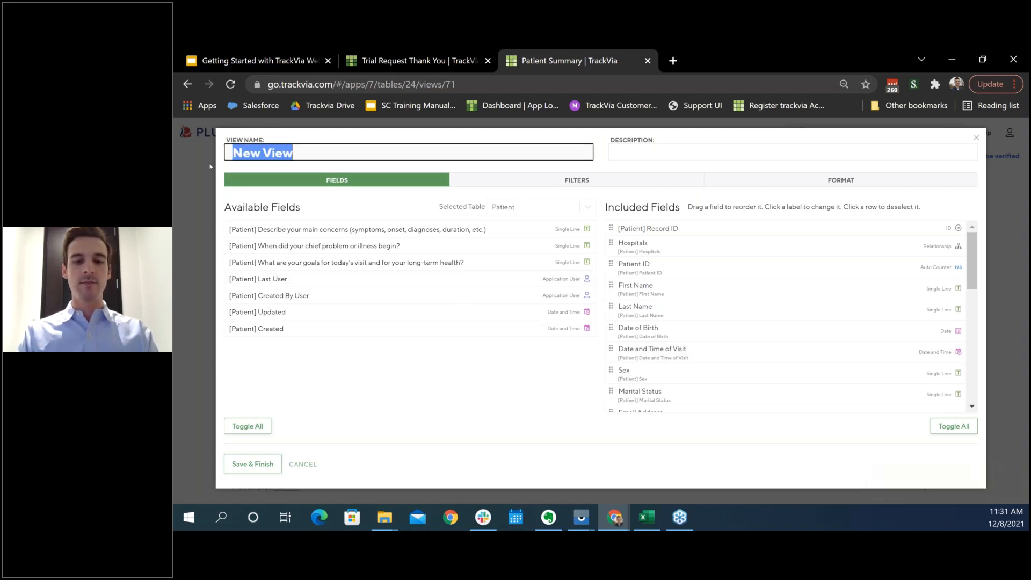
{"action": "type", "text": "Patient Scheduler"}
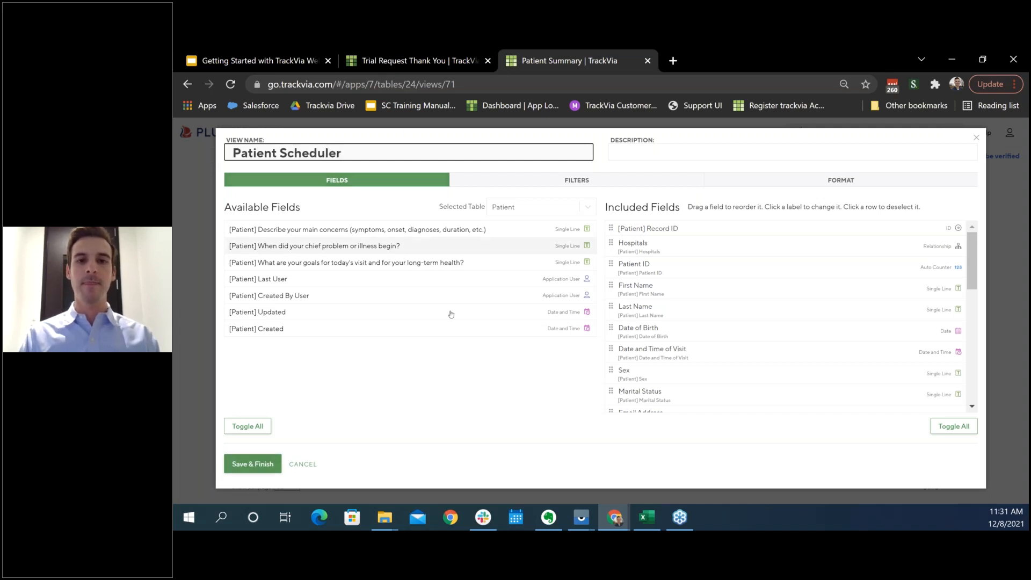
{"action": "left_click", "coordinate": [252, 464]}
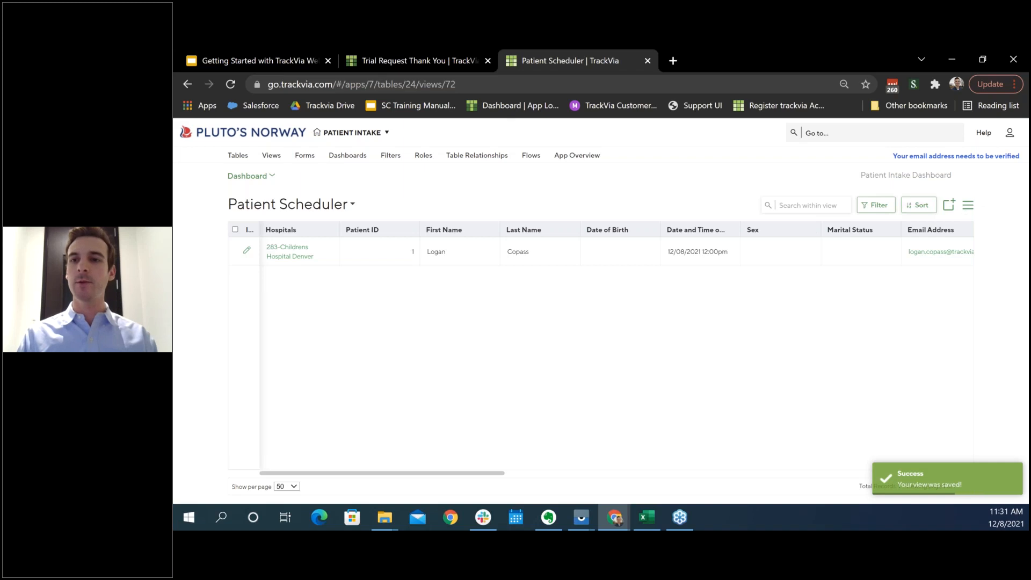
Set up a Timeline | Calendar for Patient Scheduler with Date and Time of Visit as both start and end date
{"action": "left_click", "coordinate": [968, 204]}
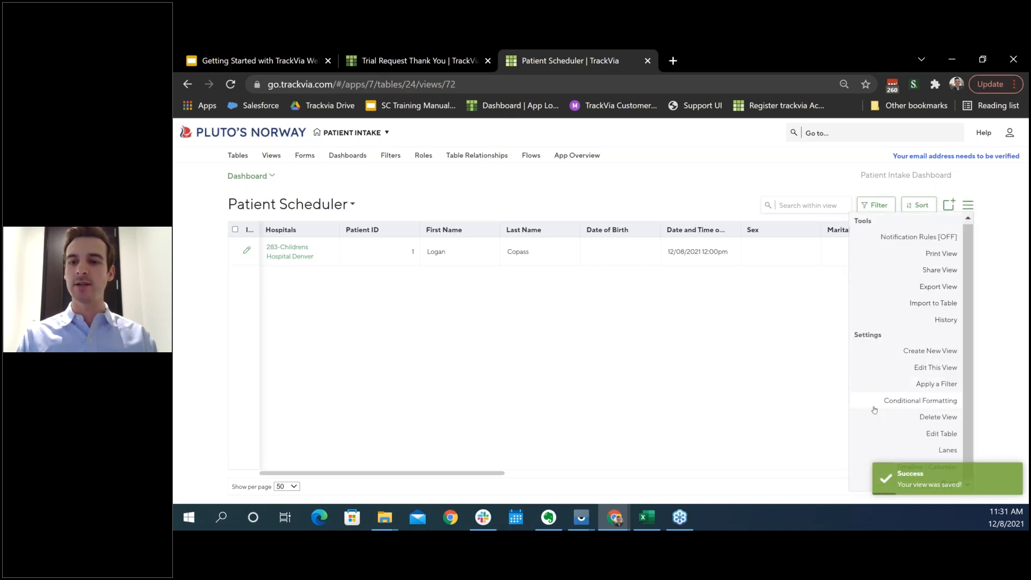
{"action": "left_click", "coordinate": [861, 473]}
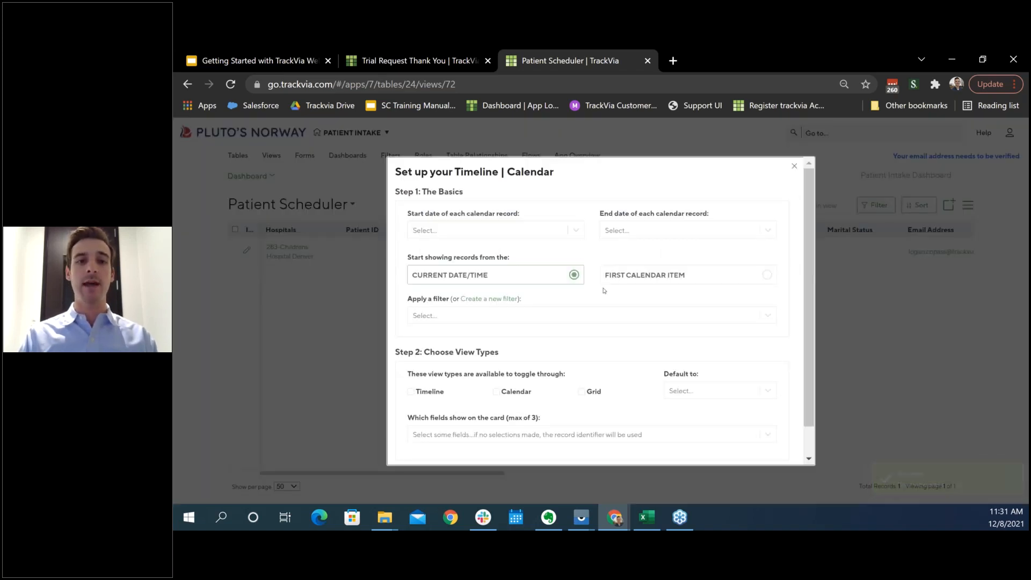
{"action": "left_click", "coordinate": [518, 238]}
{"action": "left_click", "coordinate": [463, 256]}
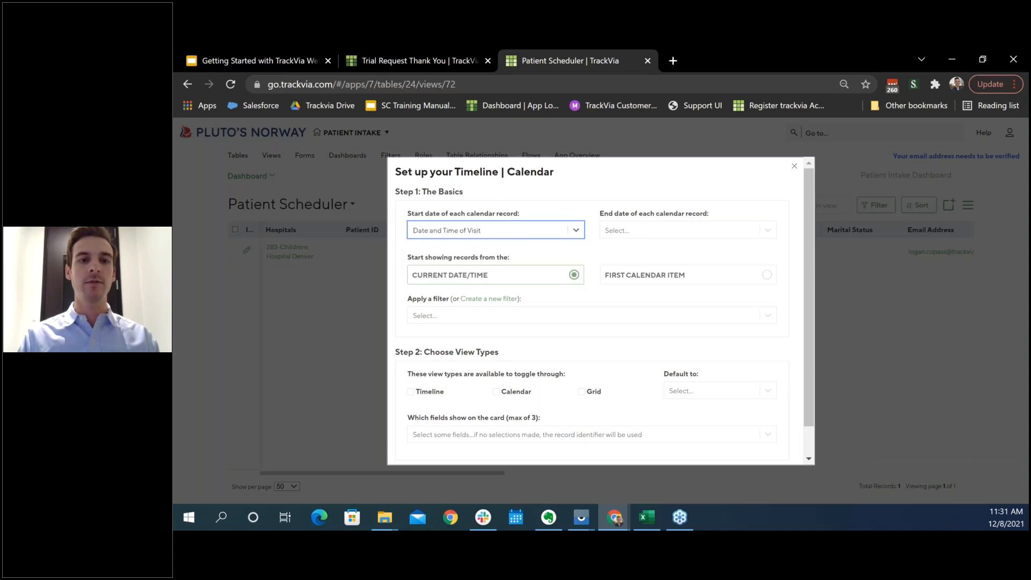
{"action": "left_click", "coordinate": [644, 235]}
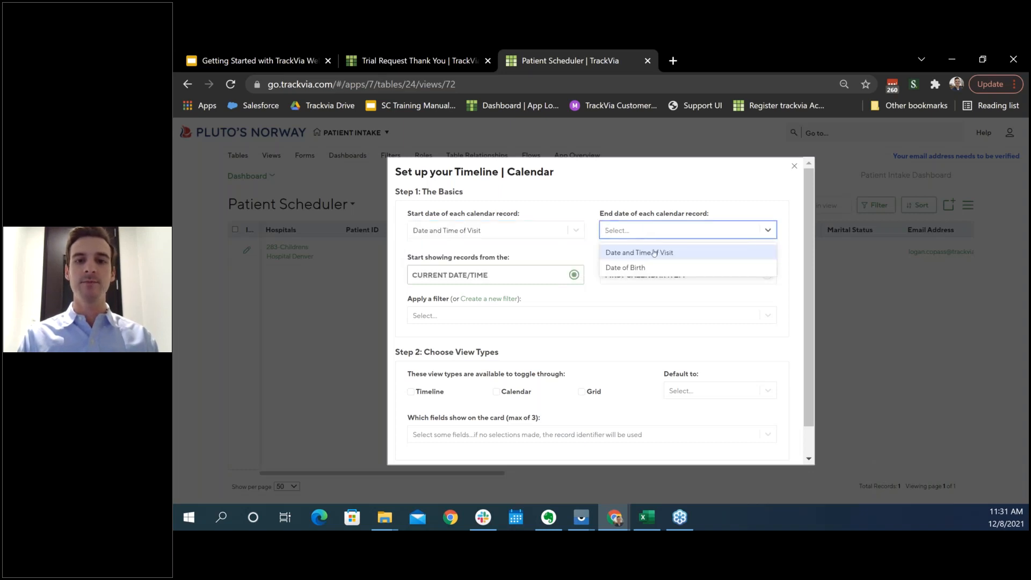
{"action": "left_click", "coordinate": [654, 253]}
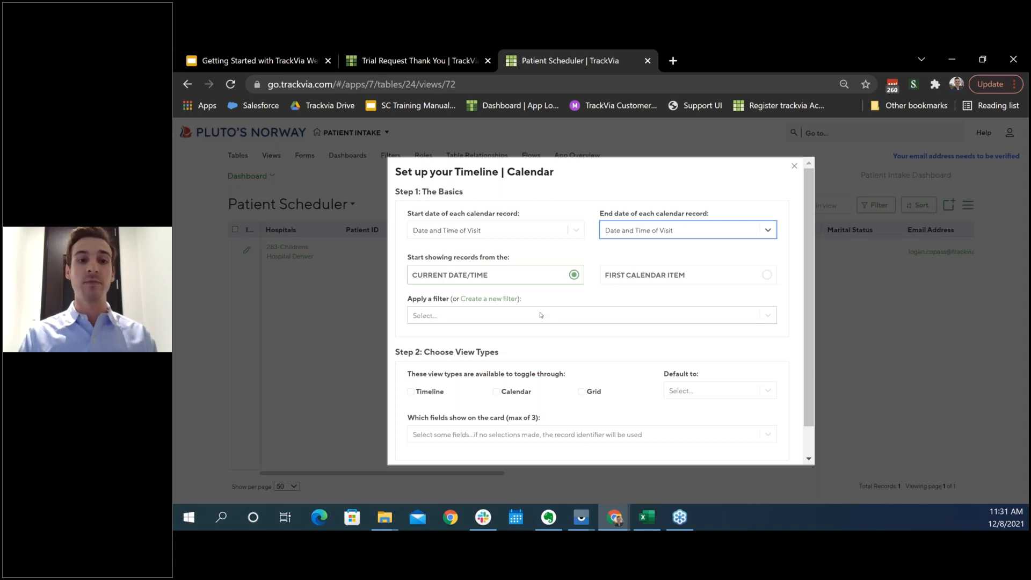
Enable the Calendar view type and make Calendar the default
{"action": "scroll", "coordinate": [554, 354], "scroll_direction": "down", "scroll_amount": 1}
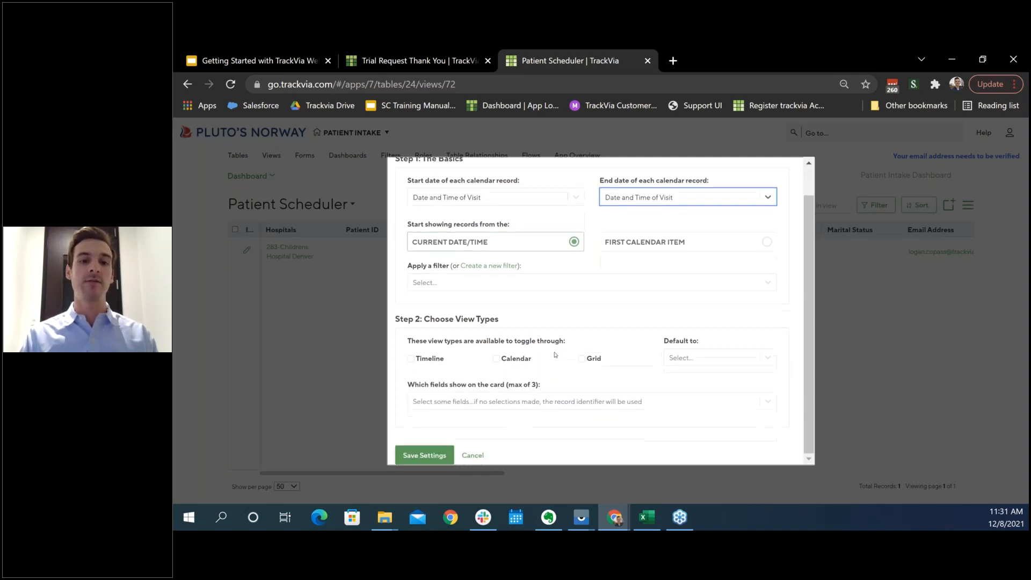
{"action": "left_click", "coordinate": [497, 359]}
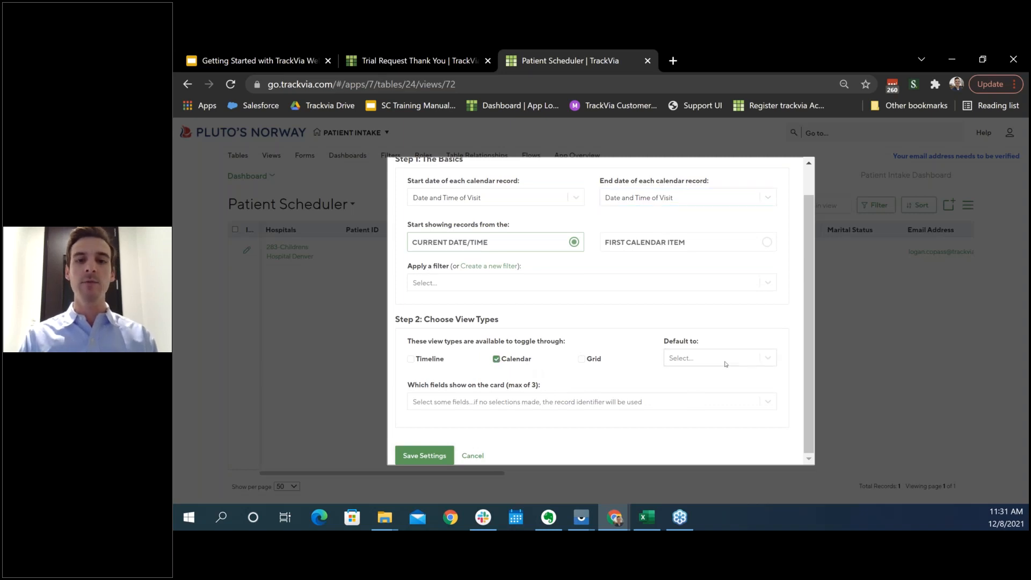
{"action": "left_click", "coordinate": [725, 363]}
{"action": "left_click", "coordinate": [690, 383]}
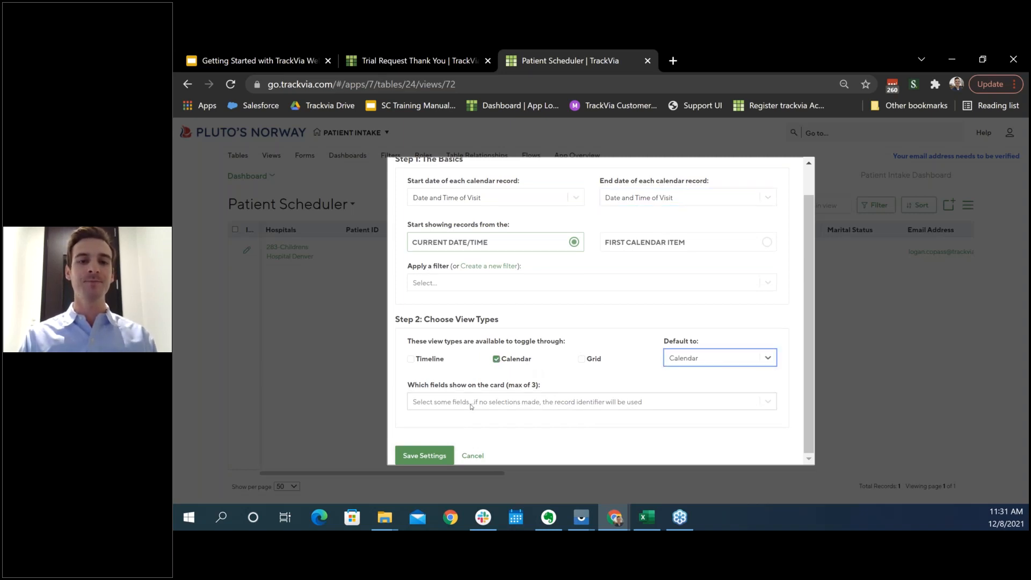
Show First Name, Date of Birth and Insurance Carrier on the calendar cards, and save the calendar settings
{"action": "left_click", "coordinate": [469, 408]}
{"action": "scroll", "coordinate": [438, 428], "scroll_direction": "down", "scroll_amount": 2}
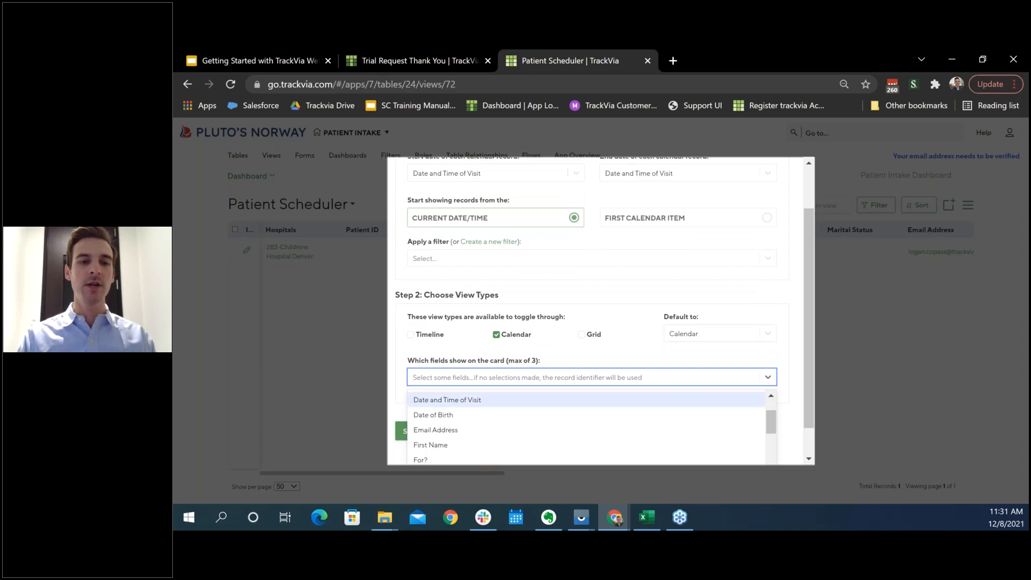
{"action": "left_click", "coordinate": [438, 429]}
{"action": "left_click", "coordinate": [446, 398]}
{"action": "scroll", "coordinate": [469, 426], "scroll_direction": "down", "scroll_amount": 2}
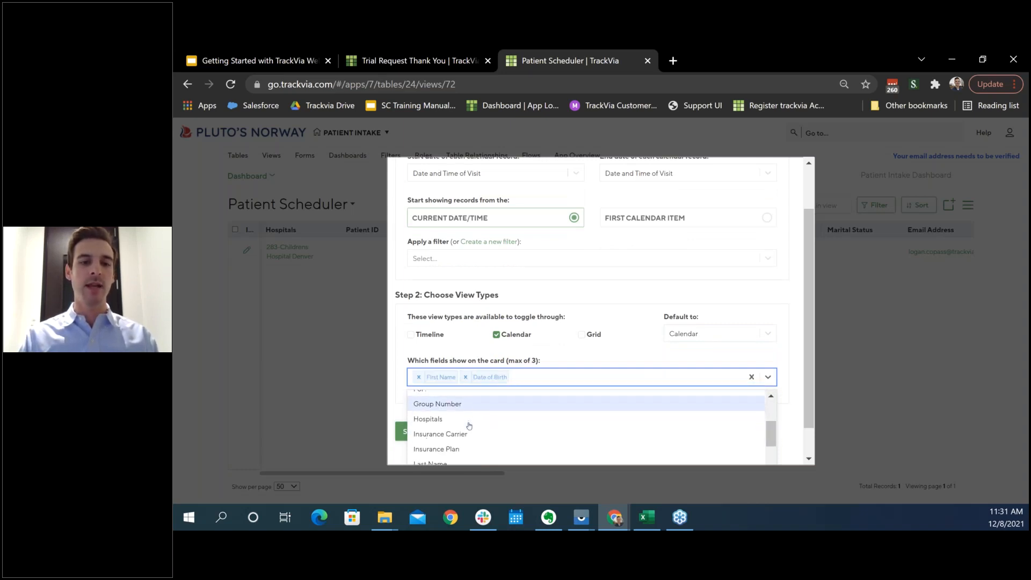
{"action": "left_click", "coordinate": [454, 433]}
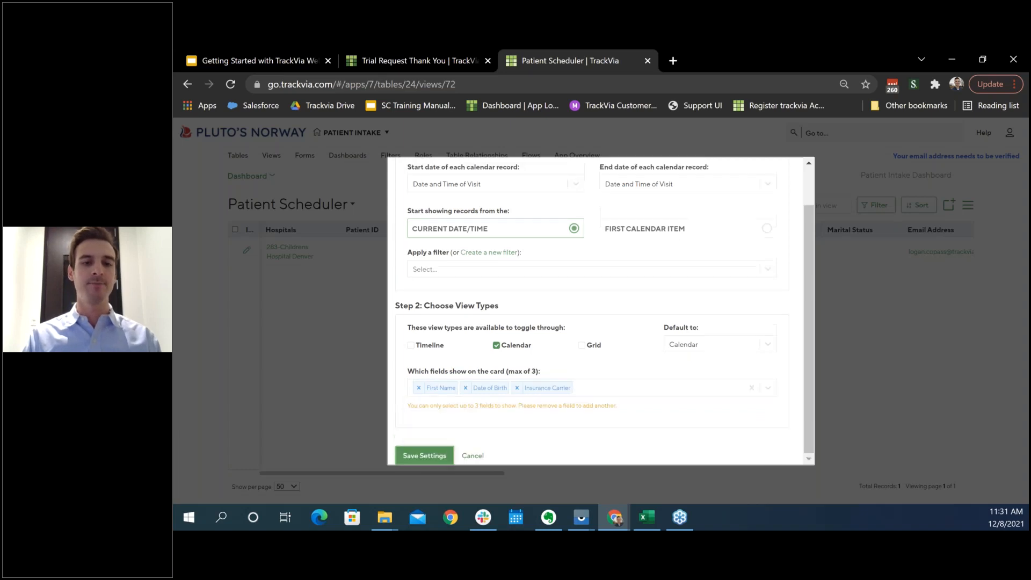
{"action": "left_click", "coordinate": [420, 455]}
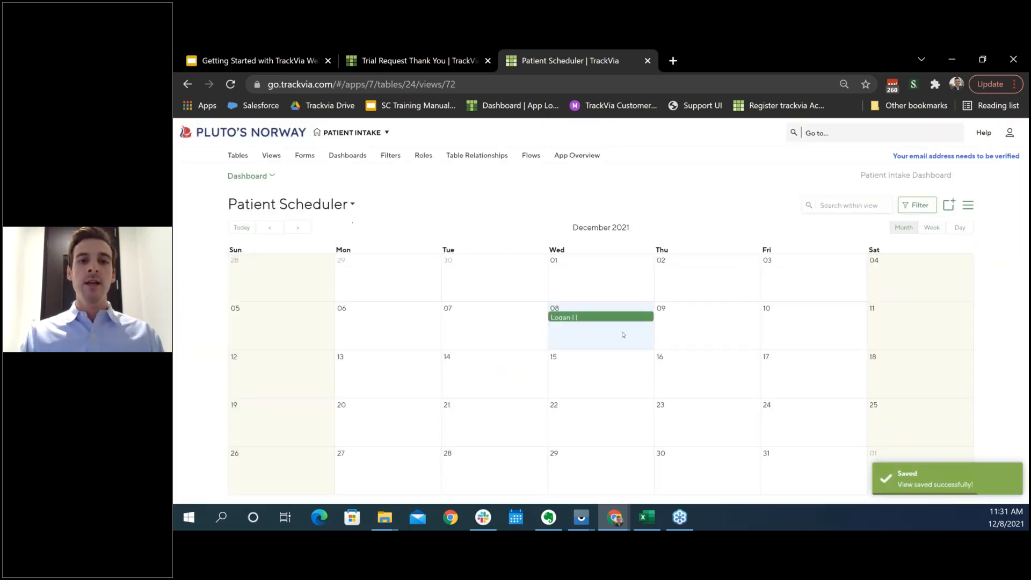
Add the Patient Scheduler view to the Patient Intake Dashboard and save the dashboard
{"action": "left_click", "coordinate": [348, 155]}
{"action": "left_click", "coordinate": [473, 191]}
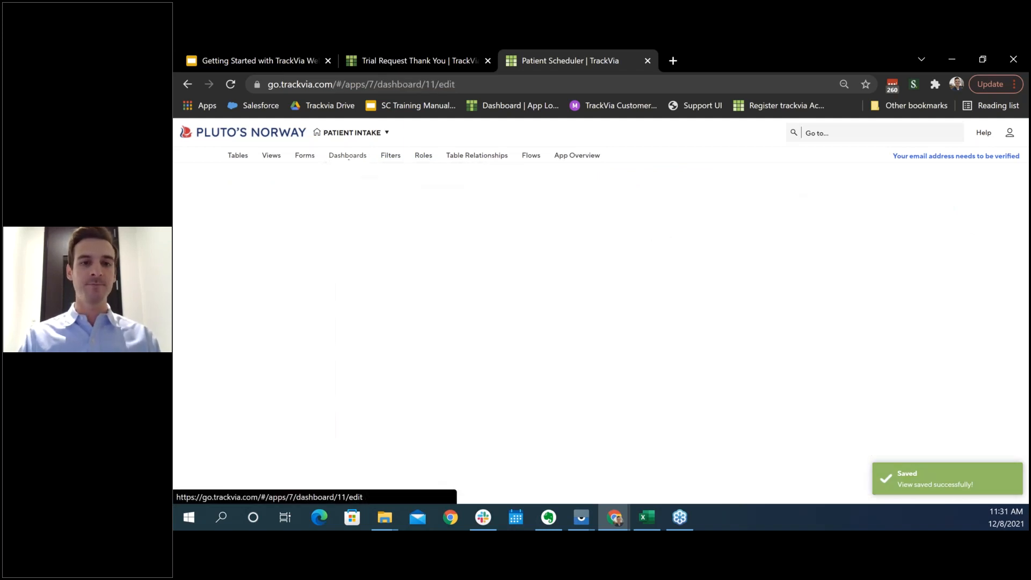
{"action": "left_click", "coordinate": [214, 220]}
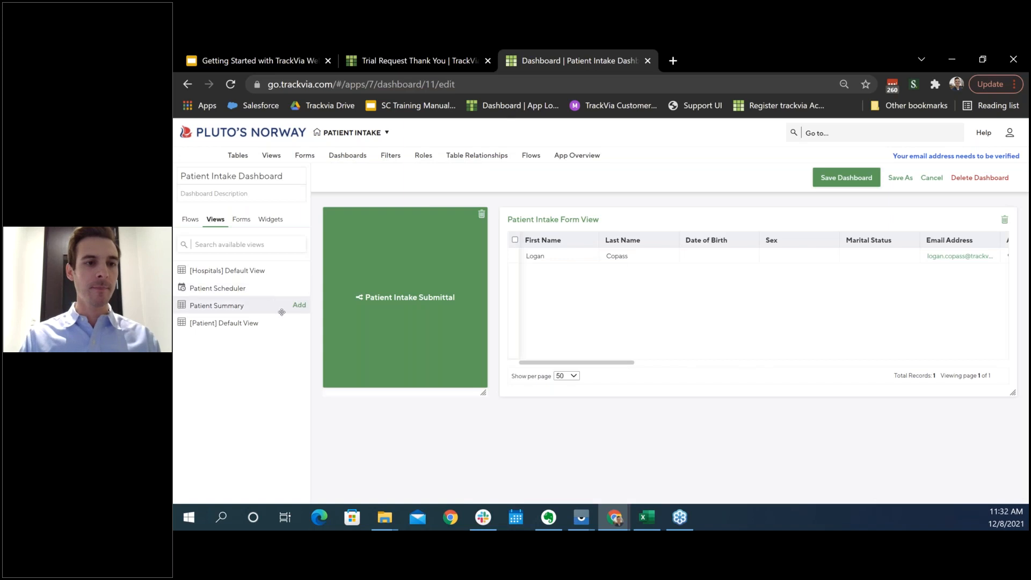
{"action": "left_click", "coordinate": [296, 290]}
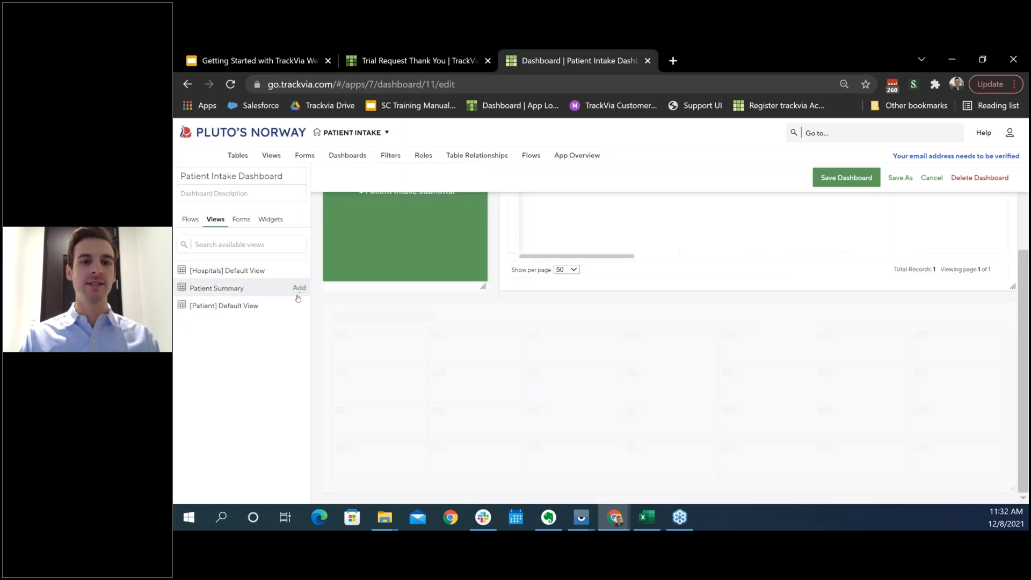
{"action": "left_click", "coordinate": [846, 177]}
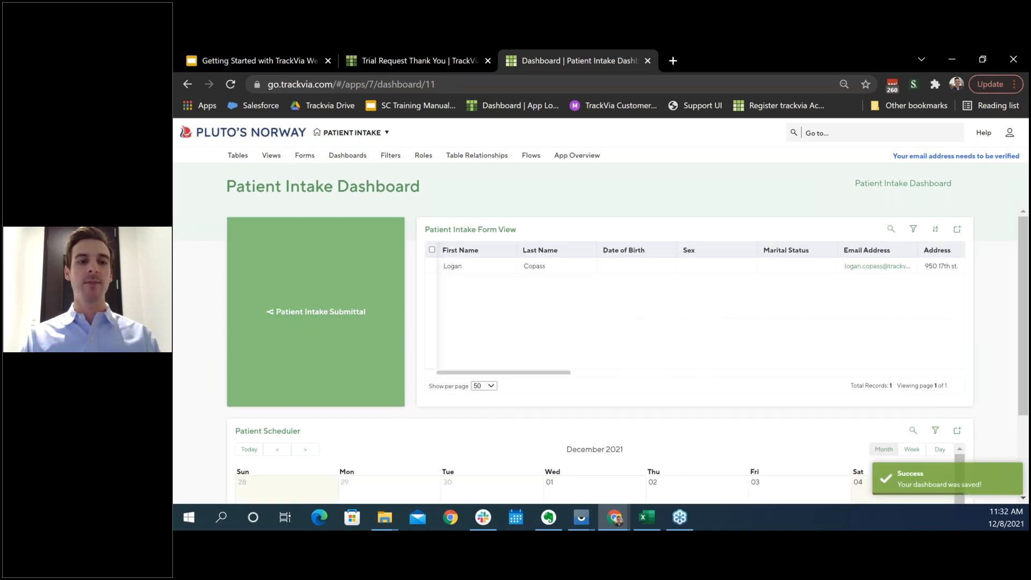
Reschedule the patient's visit to Friday, December 10 in the dashboard's Patient Scheduler calendar
{"action": "scroll", "coordinate": [375, 397], "scroll_direction": "down", "scroll_amount": 2}
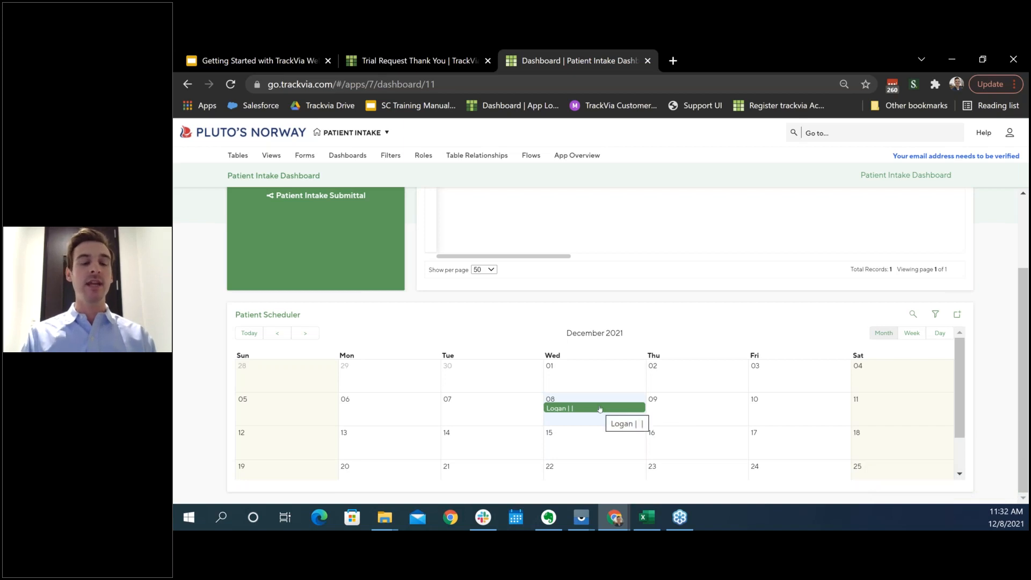
{"action": "left_click_drag", "start_coordinate": [600, 409], "coordinate": [790, 406]}
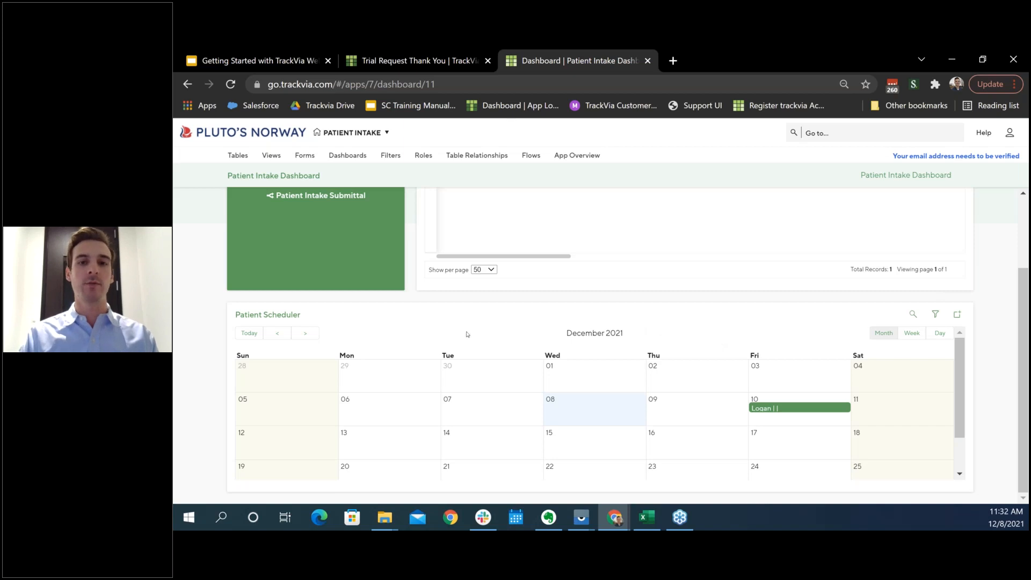
{"action": "scroll", "coordinate": [211, 297], "scroll_direction": "up", "scroll_amount": 3}
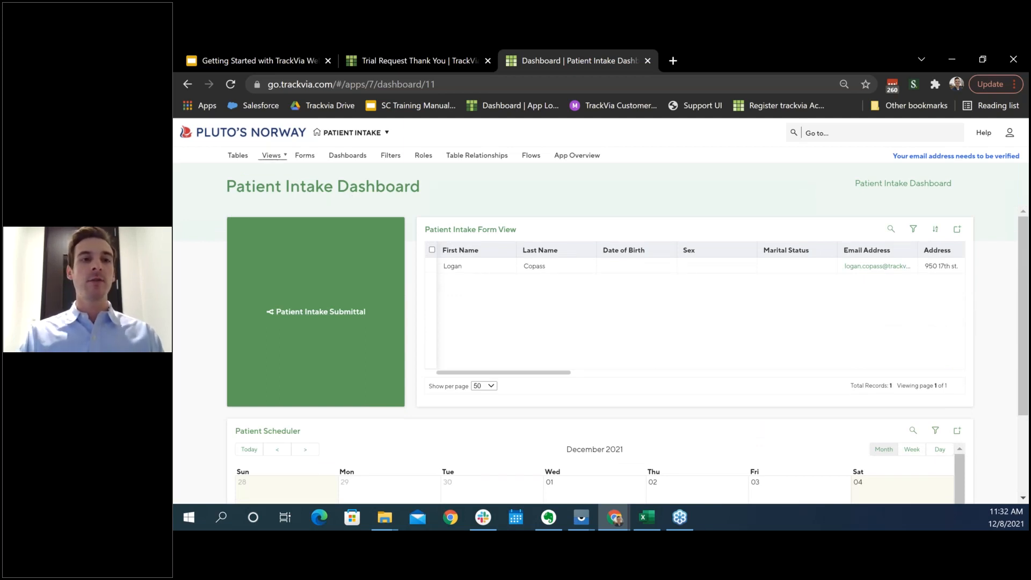
Start a new view on the Hospitals table and name it Hospital Summary
{"action": "left_click", "coordinate": [271, 156]}
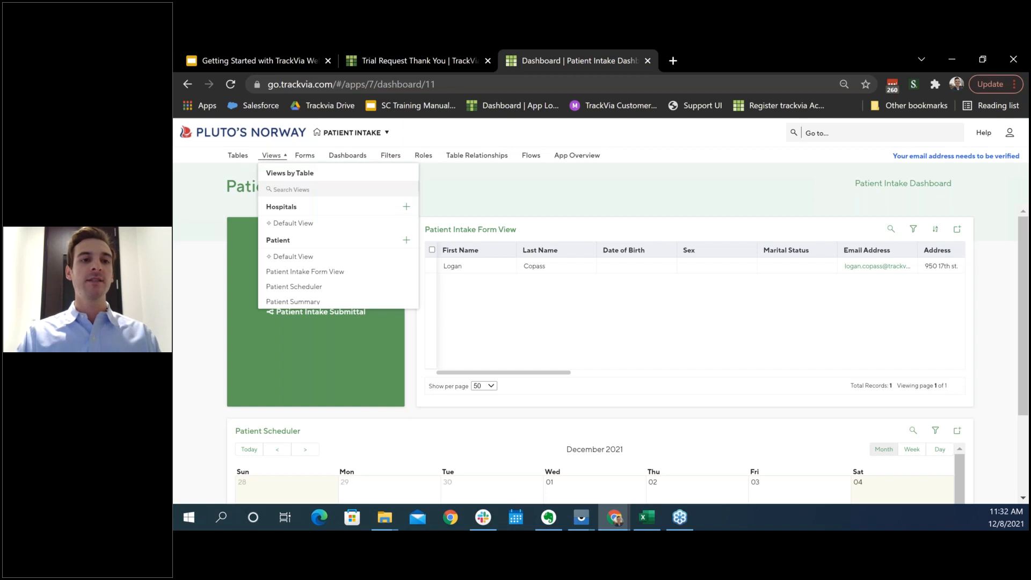
{"action": "left_click", "coordinate": [406, 207]}
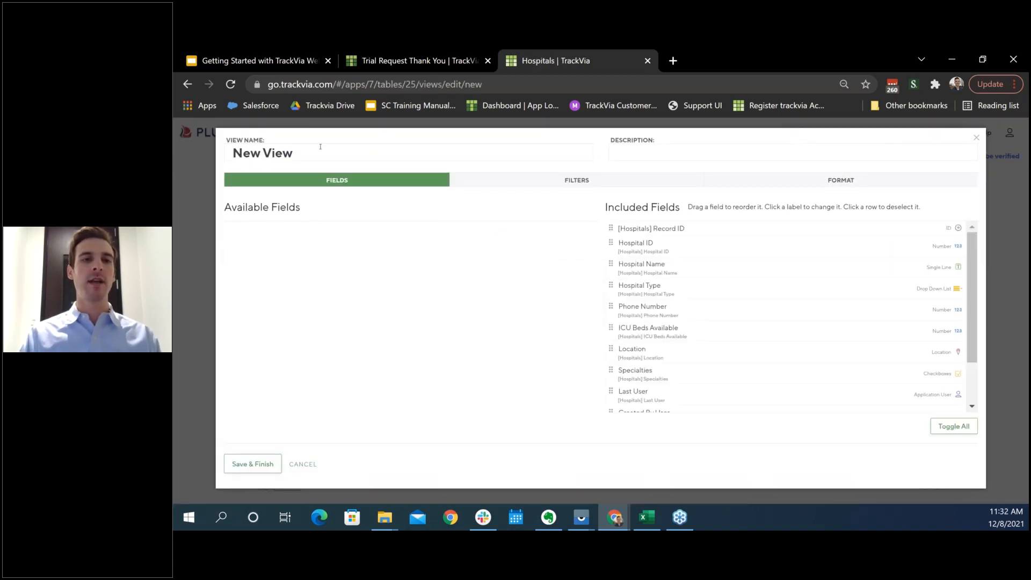
{"action": "left_click_drag", "start_coordinate": [305, 155], "coordinate": [211, 150]}
{"action": "type", "text": "H"}
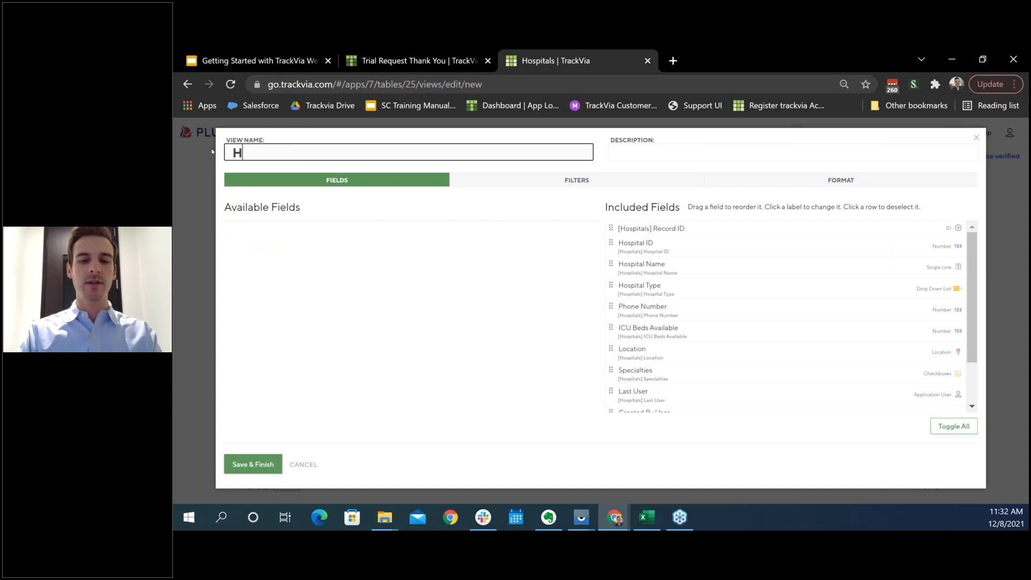
{"action": "type", "text": "ospital Summary"}
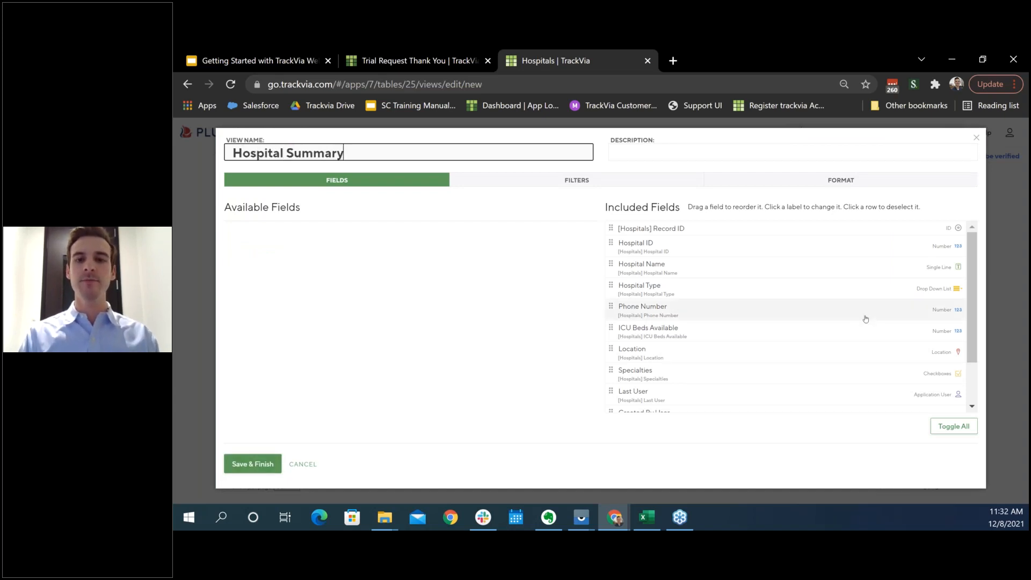
Save the Hospital Summary view without the Created, Updated, Created By User and Last User fields, and narrow its record ID column
{"action": "scroll", "coordinate": [838, 365], "scroll_direction": "down", "scroll_amount": 2}
{"action": "left_click", "coordinate": [835, 402]}
{"action": "left_click", "coordinate": [836, 385]}
{"action": "left_click", "coordinate": [831, 362]}
{"action": "left_click", "coordinate": [828, 339]}
{"action": "left_click", "coordinate": [638, 426]}
{"action": "left_click", "coordinate": [266, 463]}
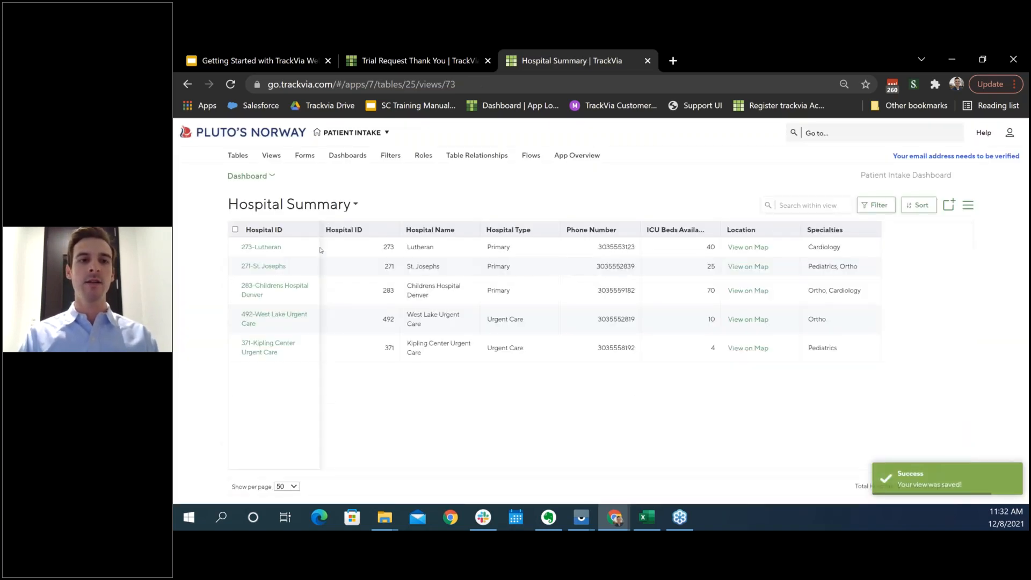
{"action": "left_click_drag", "start_coordinate": [182, 226], "coordinate": [183, 226]}
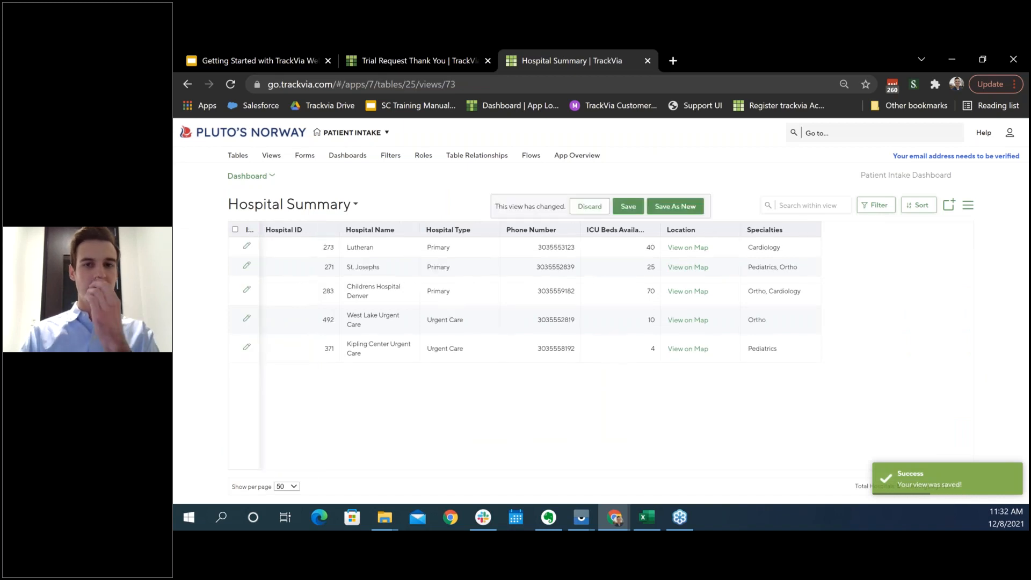
Create and save another Hospitals view named Hospital Locations, keeping its preselected fields
{"action": "left_click", "coordinate": [968, 205]}
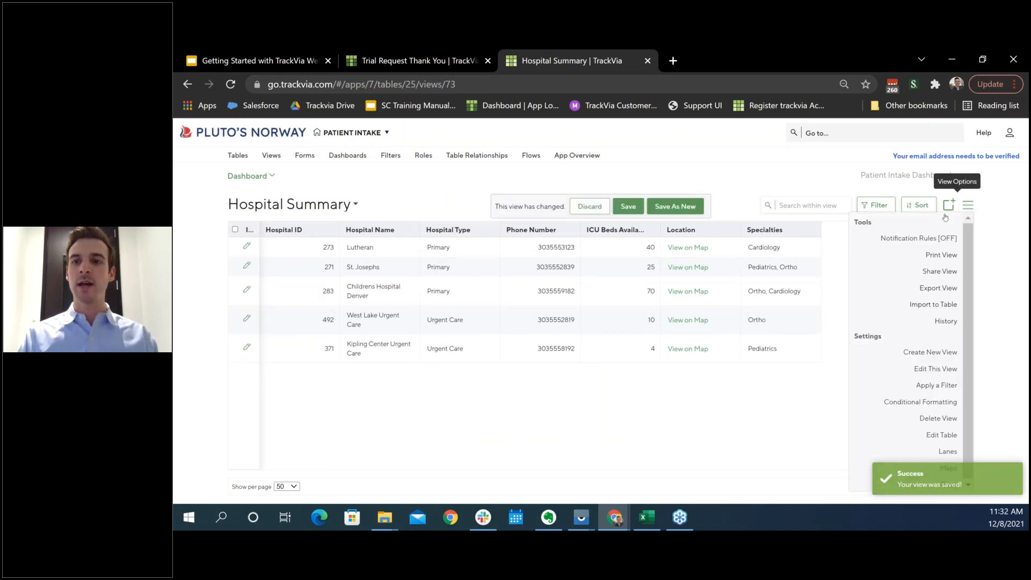
{"action": "left_click", "coordinate": [900, 354]}
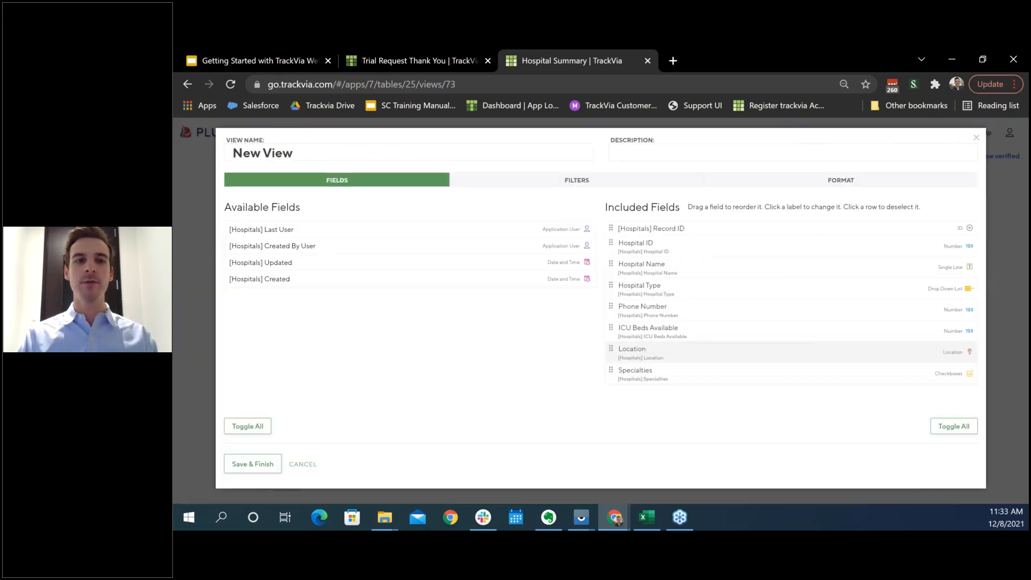
{"action": "triple_click", "coordinate": [309, 151]}
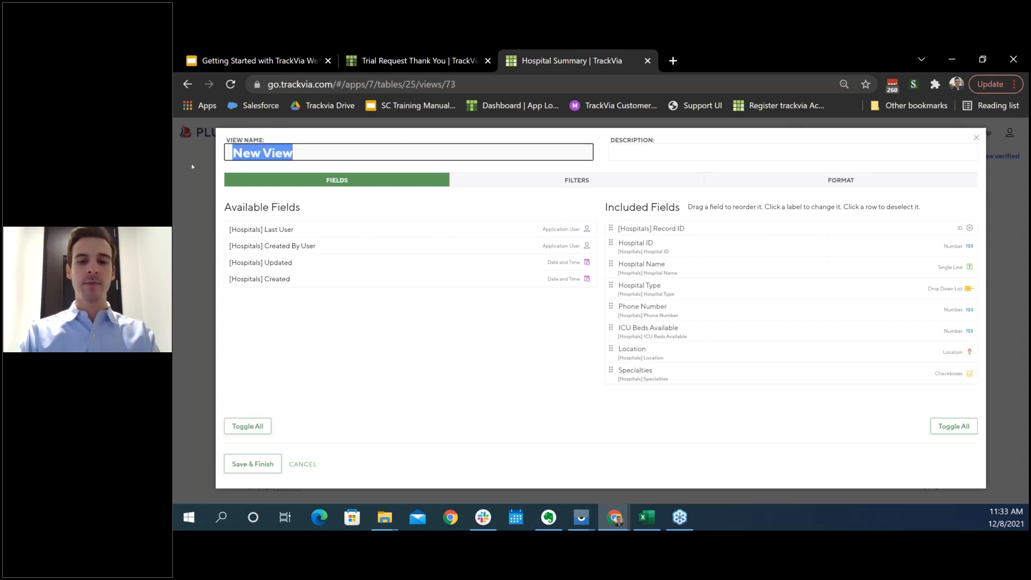
{"action": "type", "text": "Hospital"}
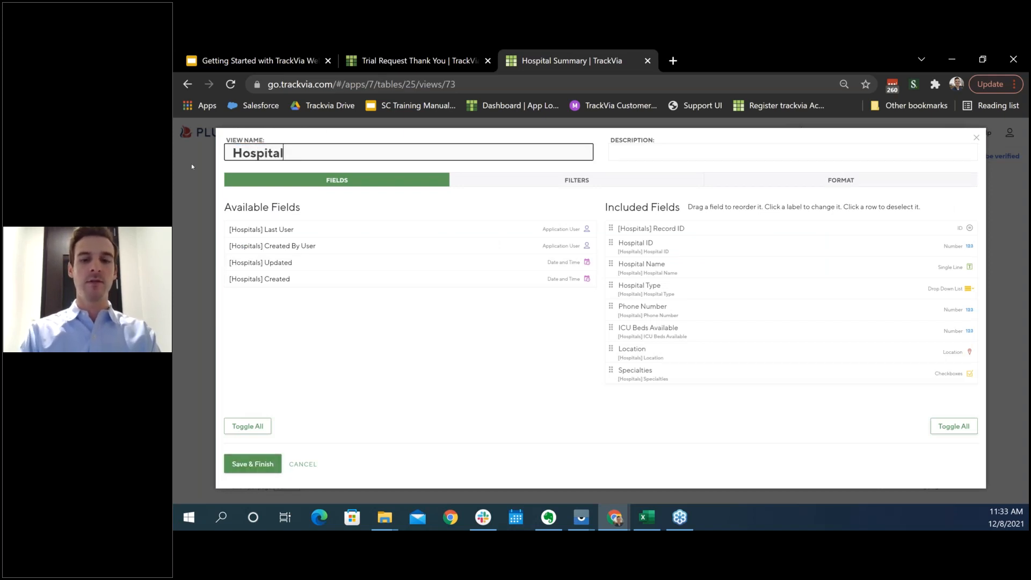
{"action": "type", "text": " Loca"}
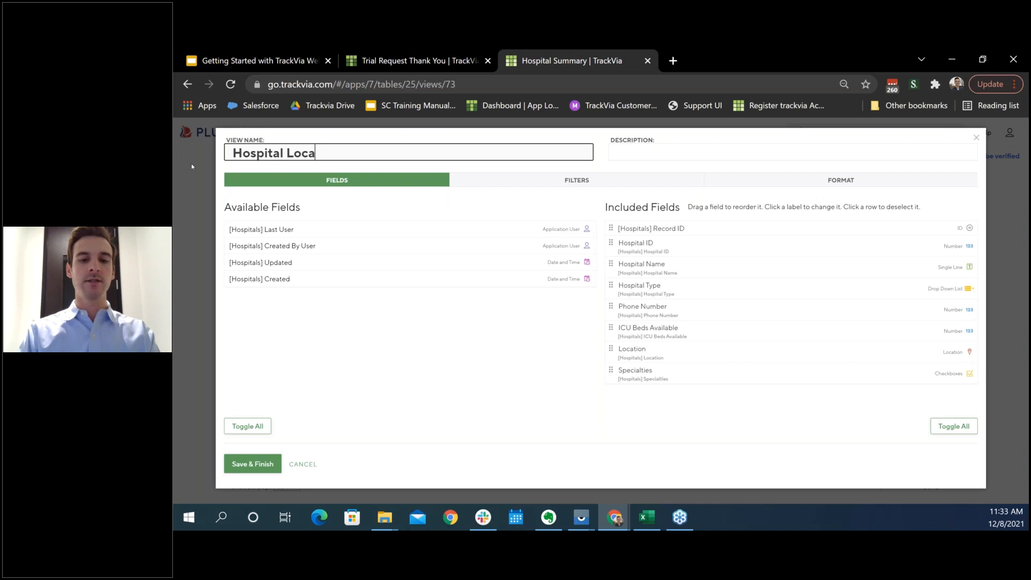
{"action": "type", "text": "tions"}
{"action": "left_click", "coordinate": [252, 464]}
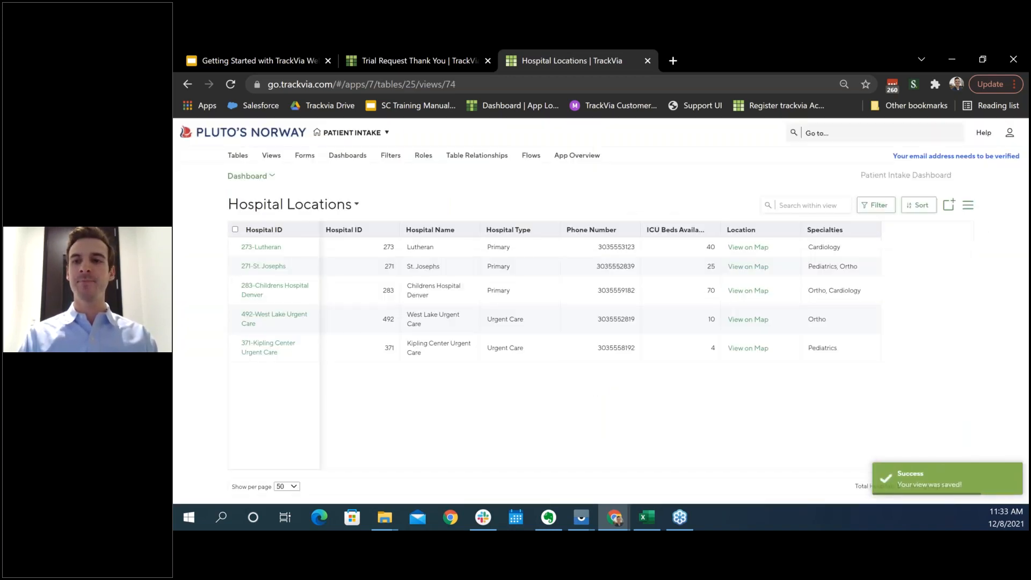
Switch the Hospital Locations view to the Maps display and save the change
{"action": "left_click", "coordinate": [972, 207]}
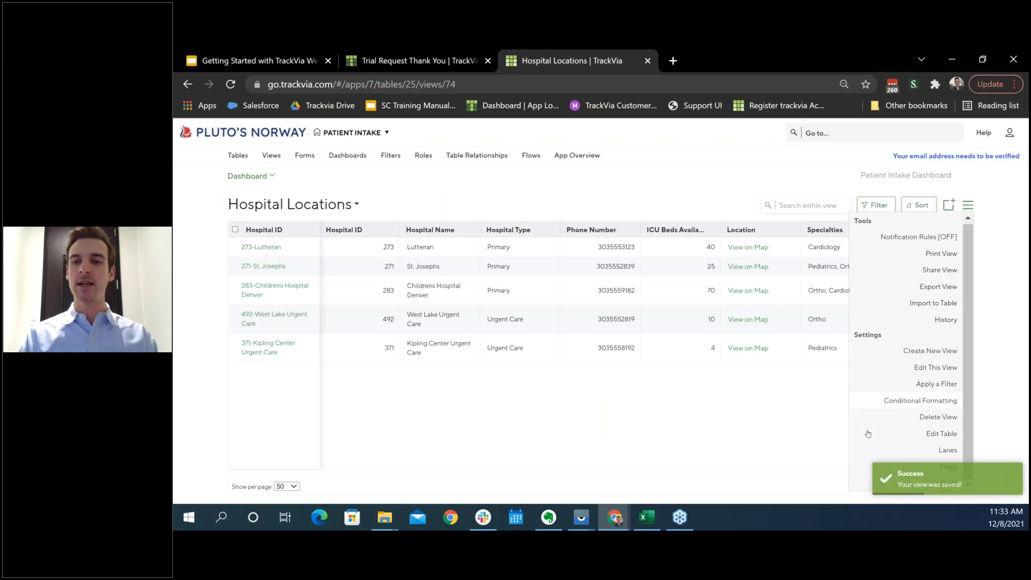
{"action": "left_click", "coordinate": [862, 468]}
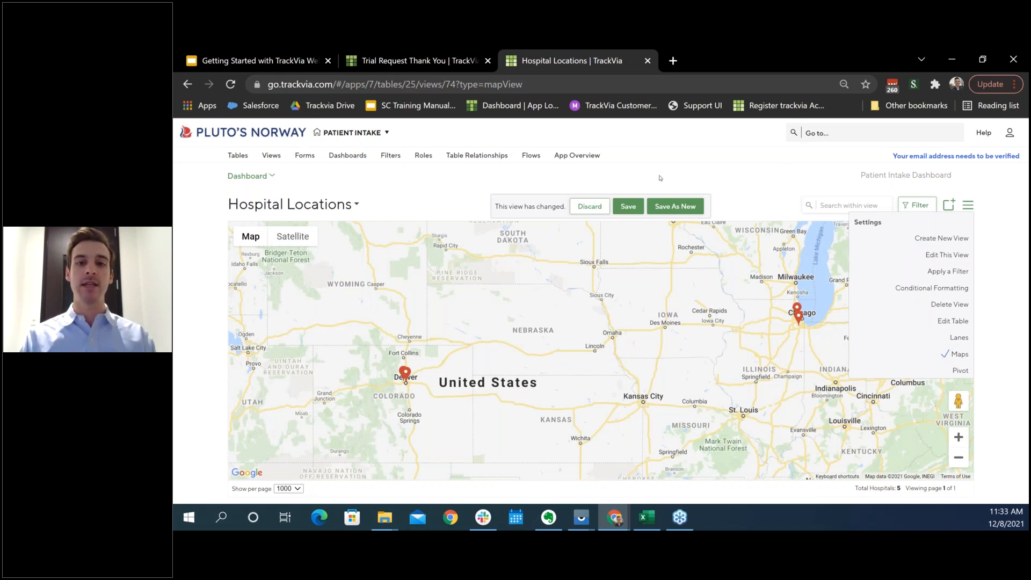
{"action": "left_click", "coordinate": [627, 205]}
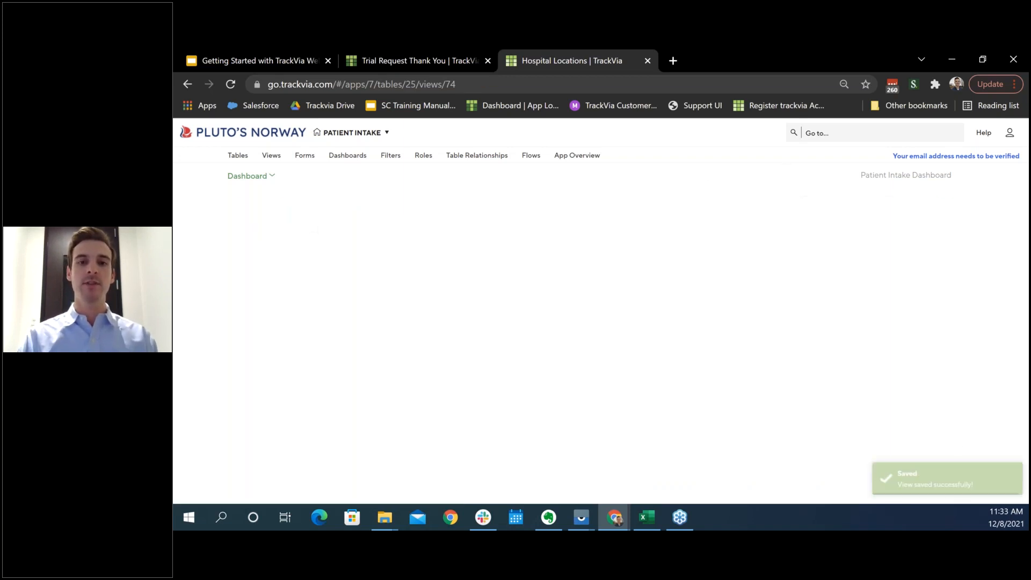
Start a Hospitals view named ICU Bed Availability and exclude the Created, Updated, Created By User and Last User fields
{"action": "left_click", "coordinate": [271, 156]}
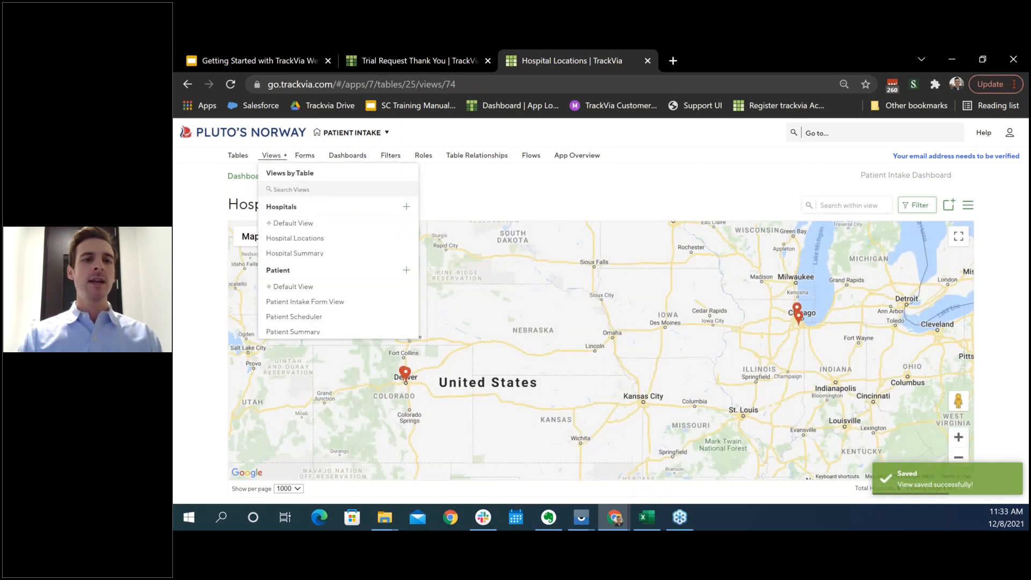
{"action": "left_click", "coordinate": [406, 205]}
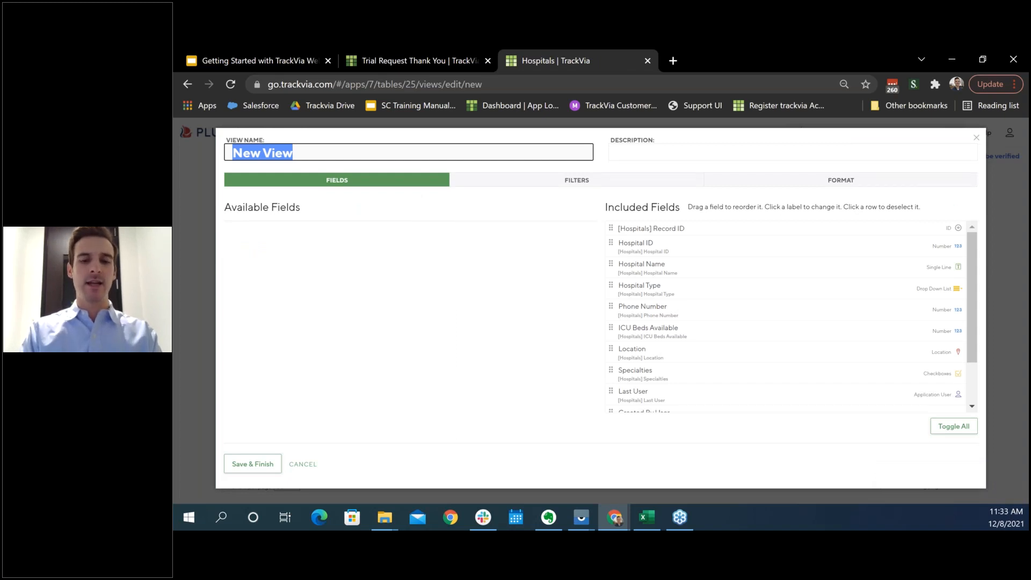
{"action": "type", "text": "ICU Bed Availability"}
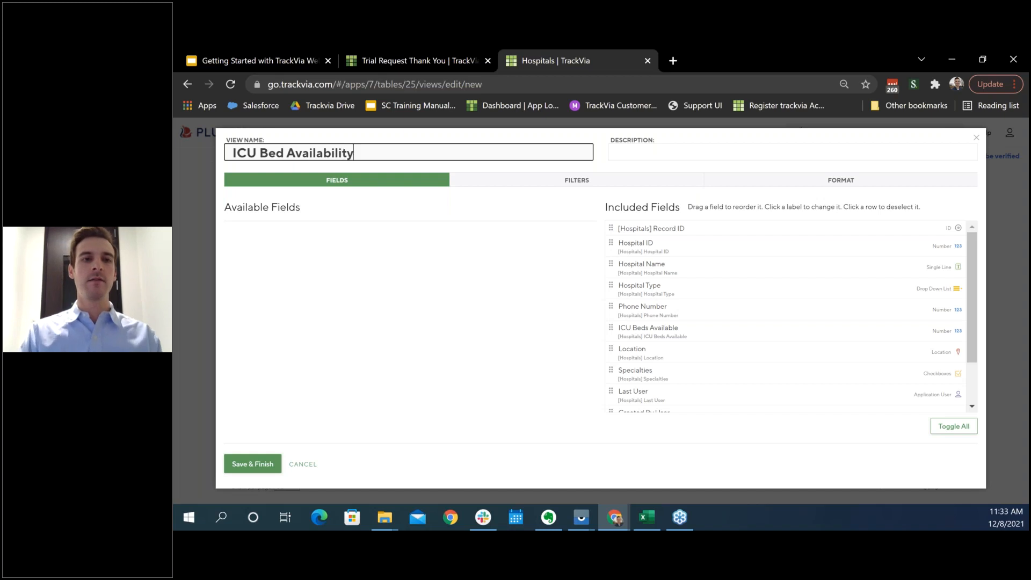
{"action": "scroll", "coordinate": [828, 349], "scroll_direction": "down", "scroll_amount": 2}
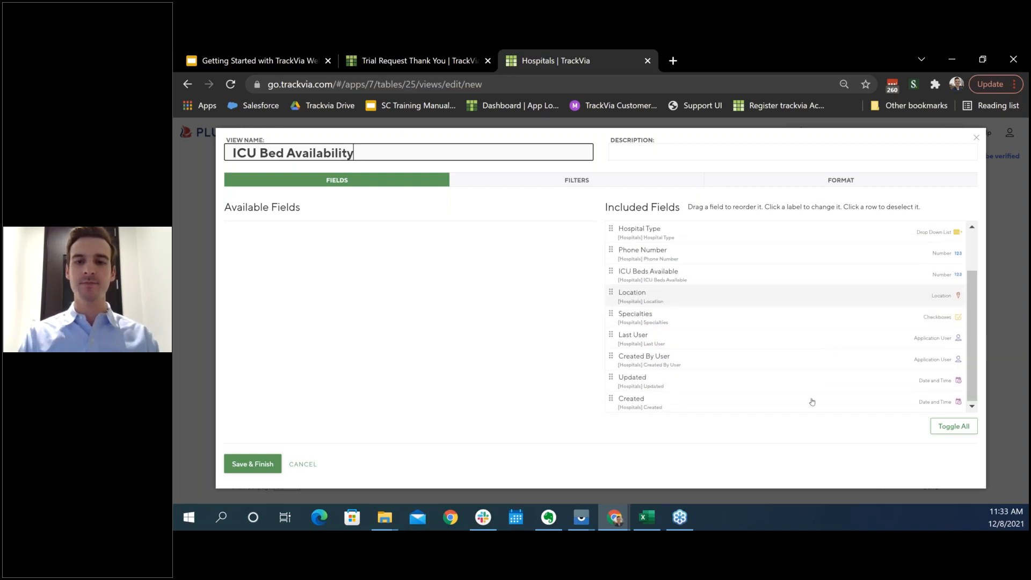
{"action": "left_click", "coordinate": [810, 408]}
{"action": "left_click", "coordinate": [812, 380]}
{"action": "left_click", "coordinate": [806, 359]}
{"action": "left_click", "coordinate": [805, 342]}
{"action": "left_click", "coordinate": [638, 426]}
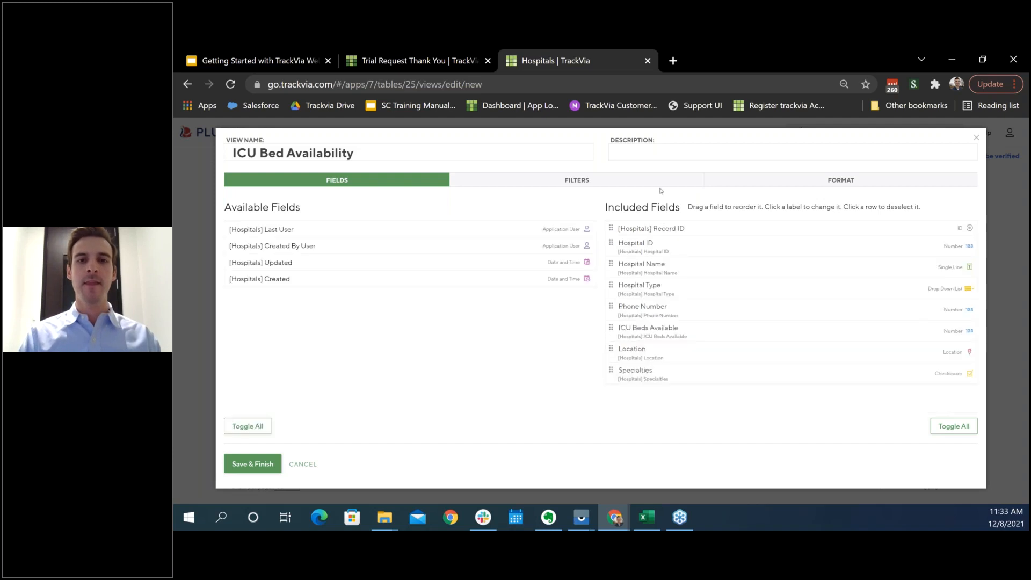
Format the view as a non-stacked column chart with only ICU Beds Available as the vertical value, and save it
{"action": "left_click", "coordinate": [772, 183]}
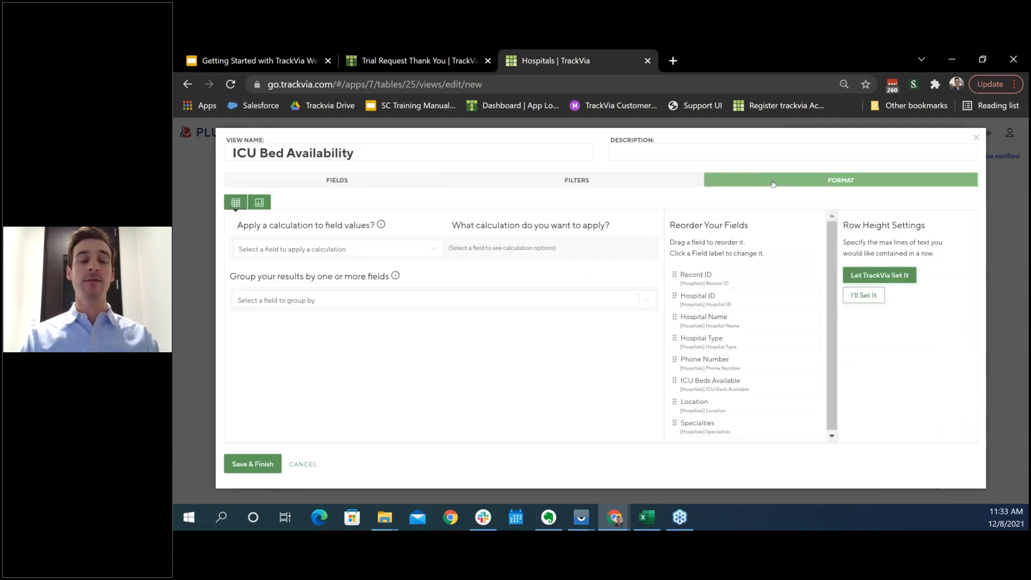
{"action": "left_click", "coordinate": [259, 202]}
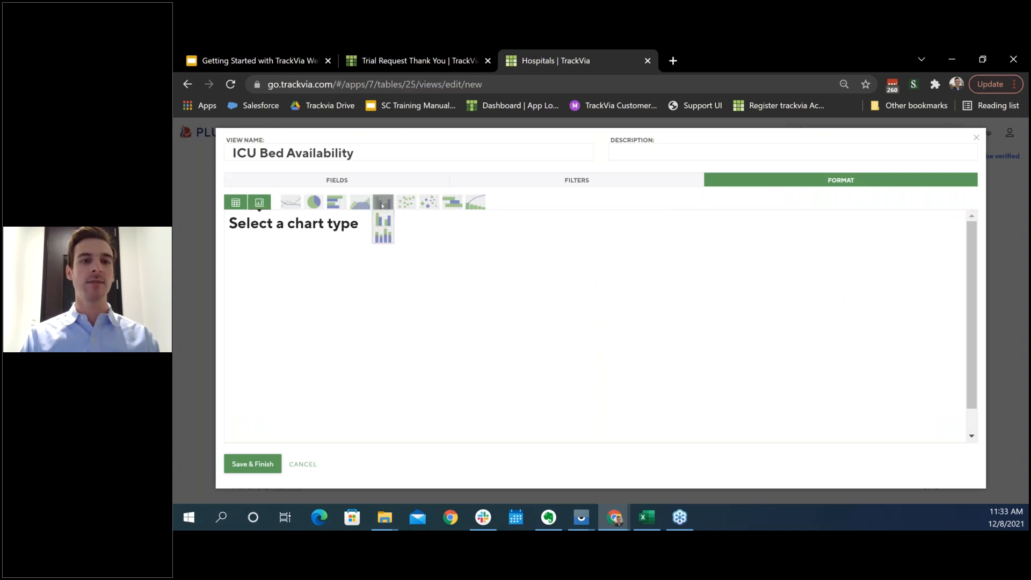
{"action": "left_click", "coordinate": [383, 220]}
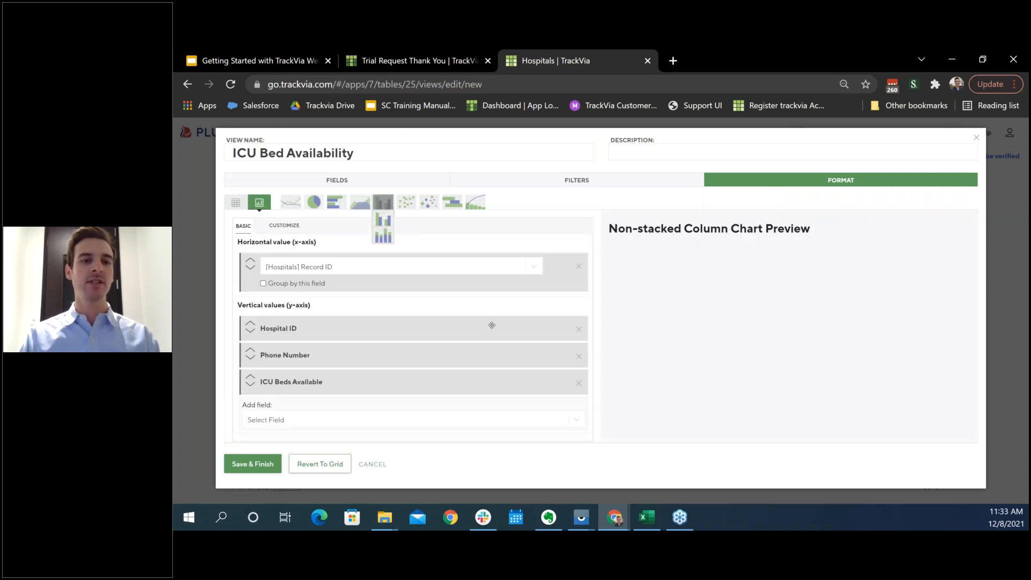
{"action": "left_click", "coordinate": [579, 329]}
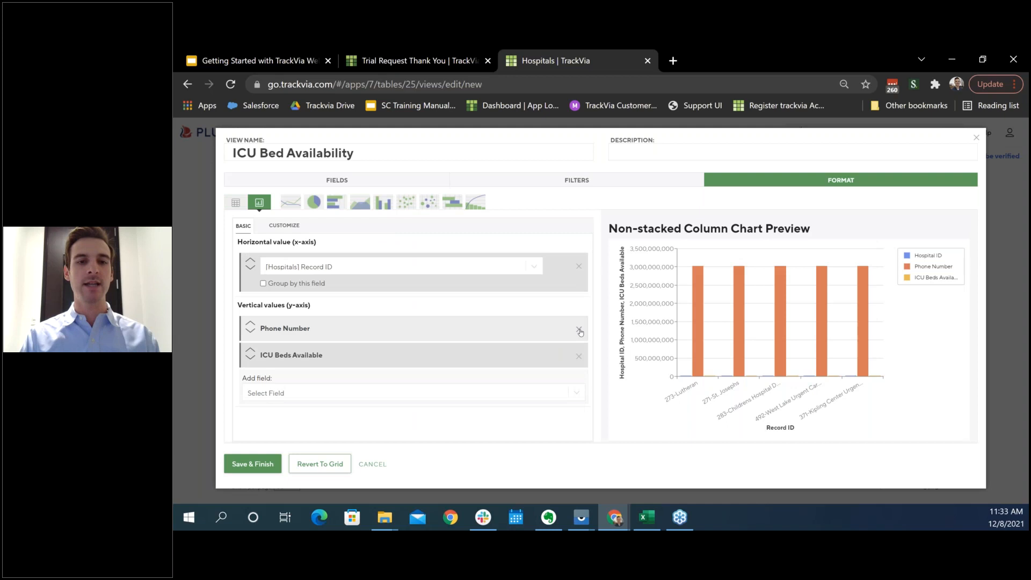
{"action": "left_click", "coordinate": [578, 329]}
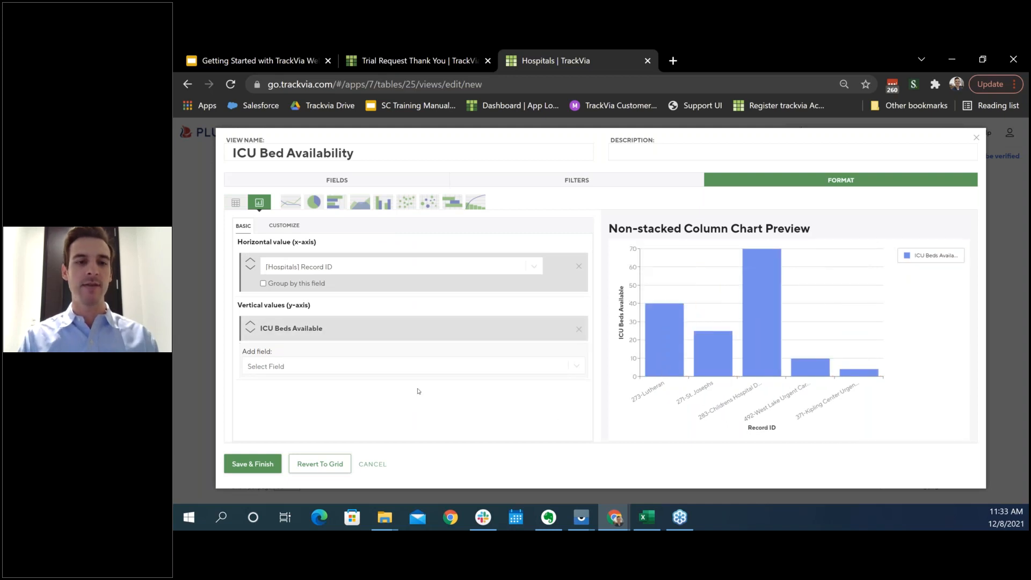
{"action": "left_click", "coordinate": [252, 464]}
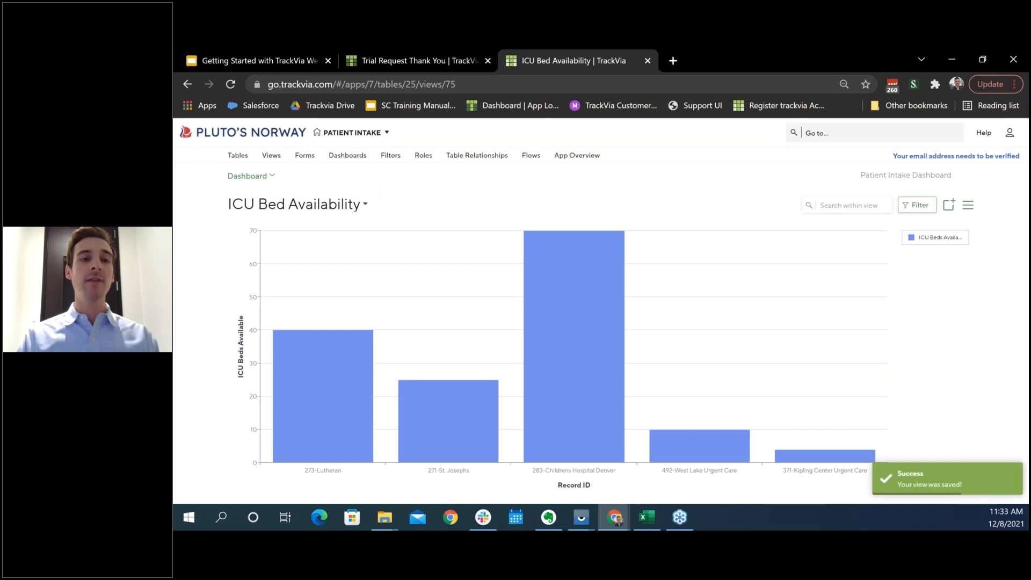
Start a new dashboard and name it Hospital Analytics
{"action": "left_click", "coordinate": [355, 157]}
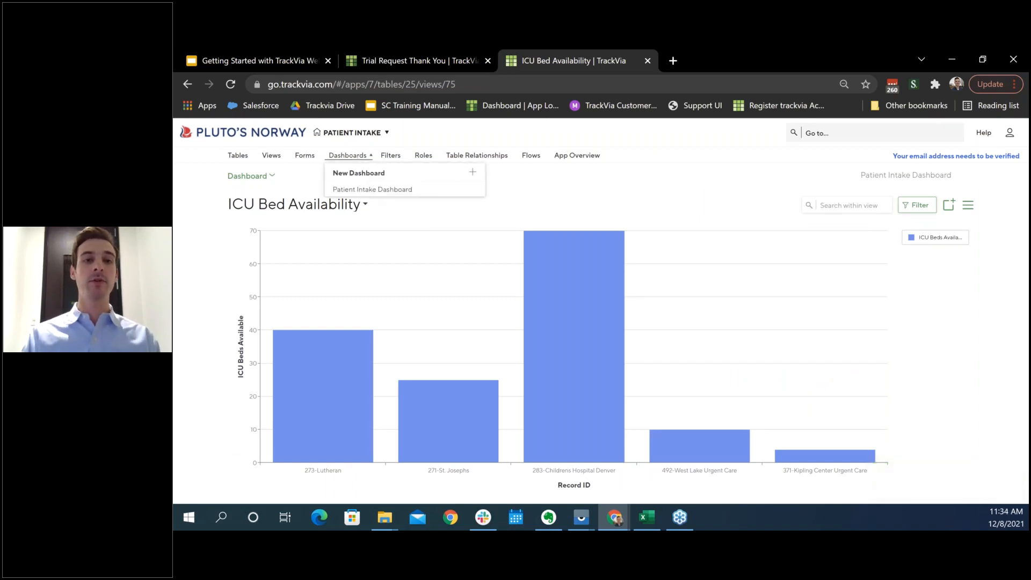
{"action": "left_click", "coordinate": [473, 172]}
{"action": "left_click", "coordinate": [235, 180]}
{"action": "type", "text": "Hospita"}
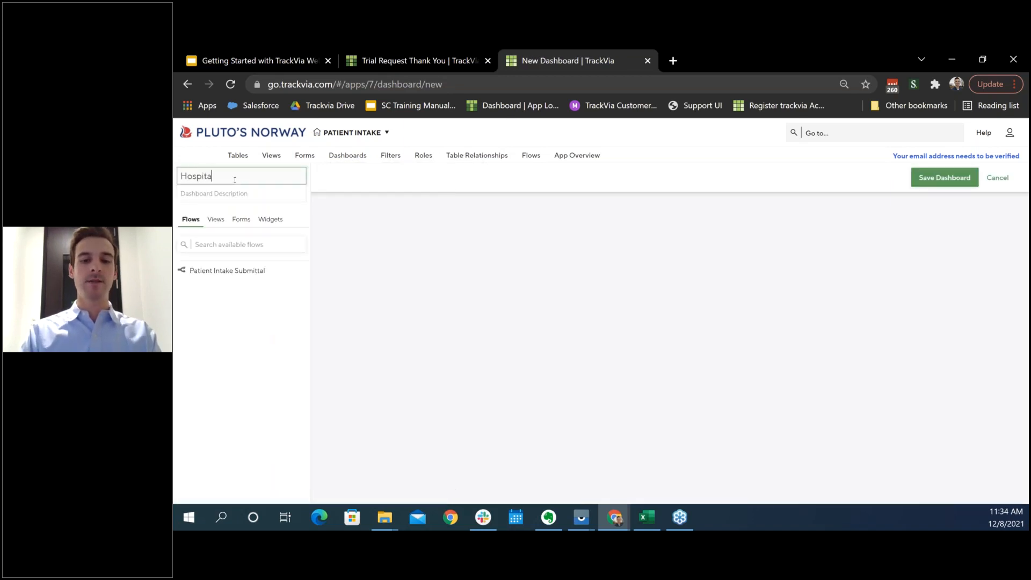
{"action": "type", "text": "l Analytics"}
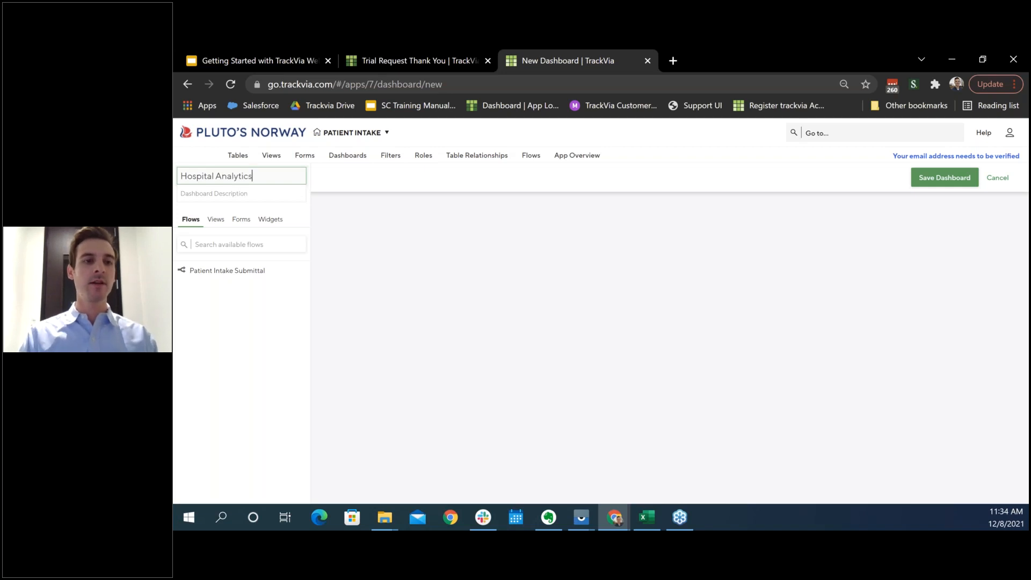
Add the Hospital Locations and ICU Bed Availability views to the Hospital Analytics dashboard
{"action": "left_click", "coordinate": [216, 219]}
{"action": "mouse_move", "coordinate": [244, 274]}
{"action": "left_click", "coordinate": [298, 270]}
{"action": "left_click", "coordinate": [299, 287]}
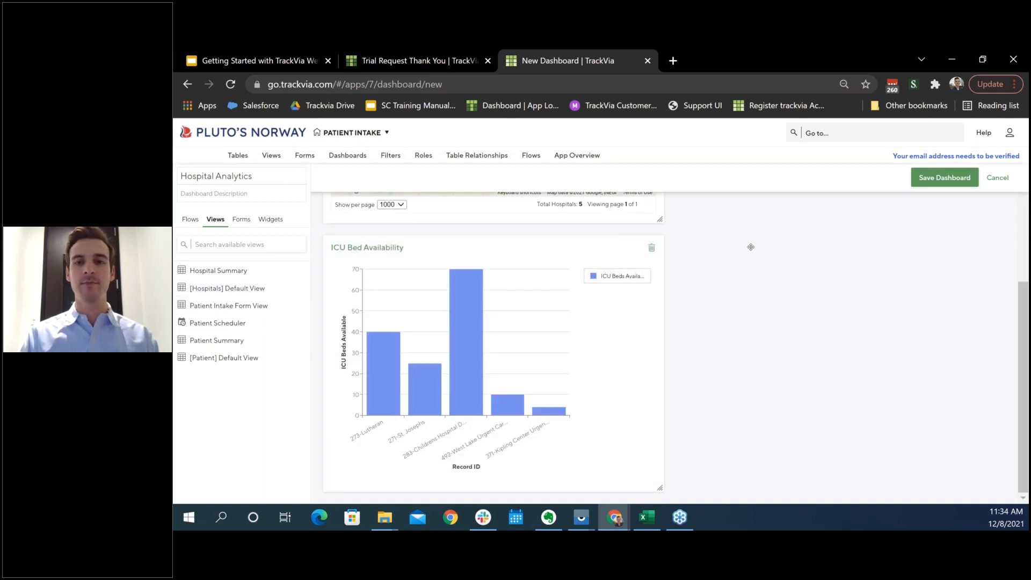
Place the ICU chart beside the Hospital Locations map, match the map's height to it, and save the dashboard
{"action": "left_click_drag", "start_coordinate": [750, 247], "coordinate": [842, 274]}
{"action": "left_click_drag", "start_coordinate": [660, 402], "coordinate": [661, 469]}
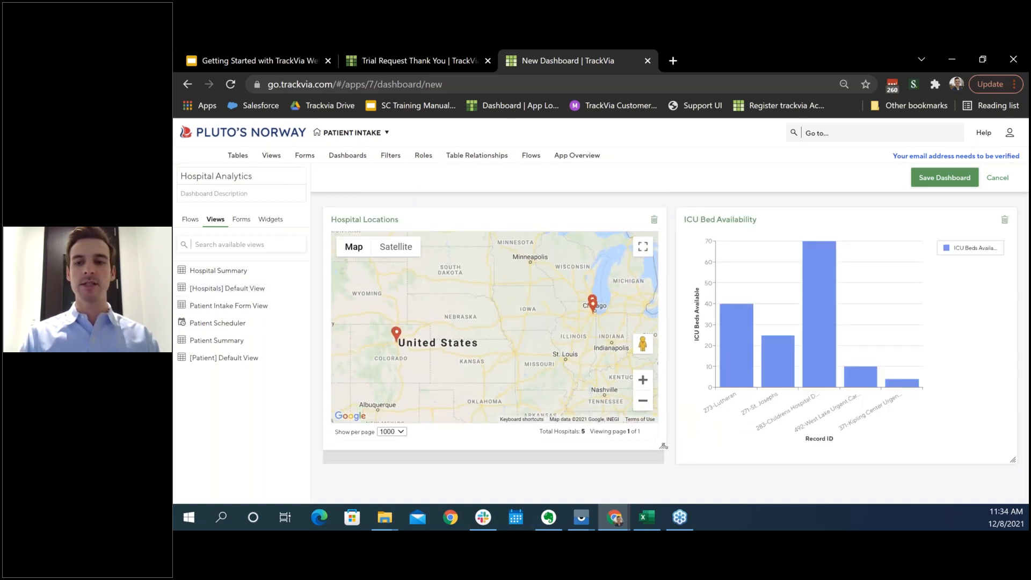
{"action": "left_click", "coordinate": [929, 177]}
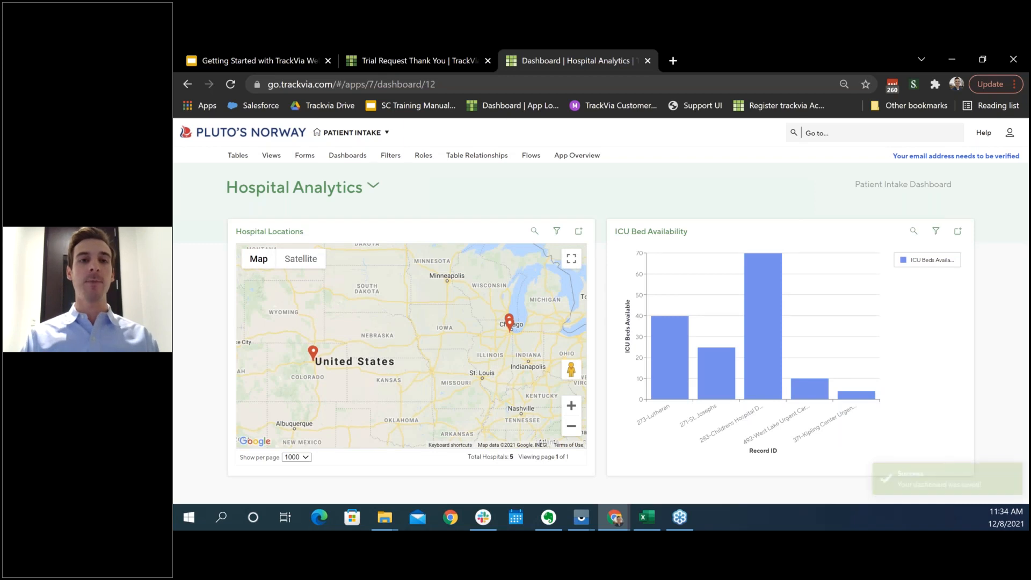
Assign the Hospital Analytics dashboard to the Patient Intake Default Role
{"action": "left_click", "coordinate": [424, 156]}
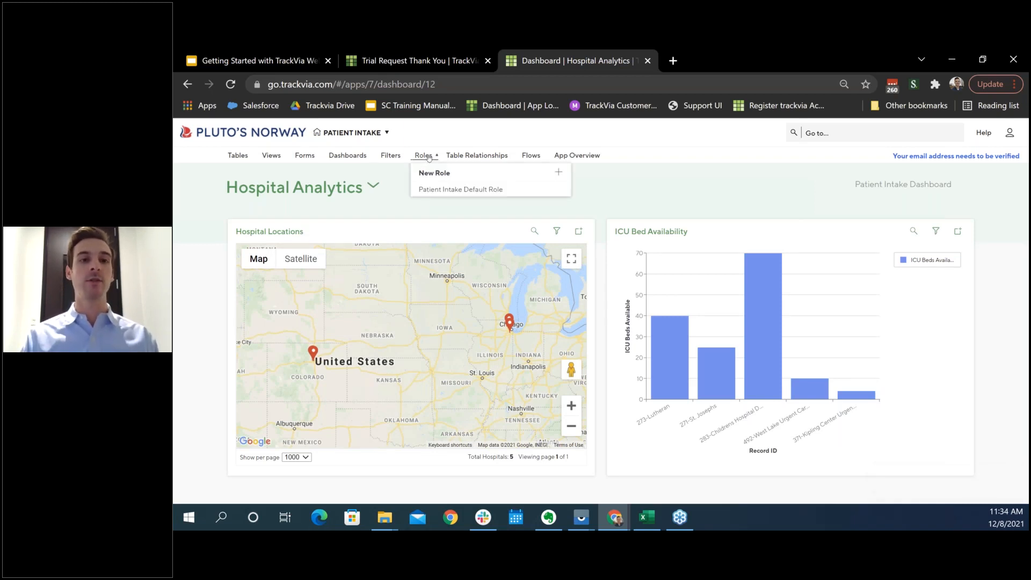
{"action": "left_click", "coordinate": [557, 190]}
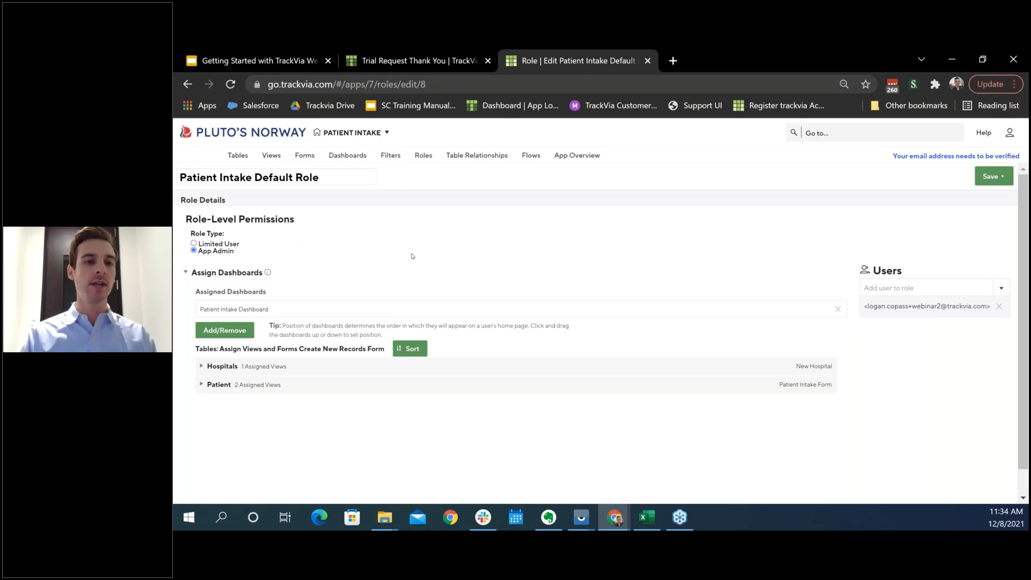
{"action": "left_click", "coordinate": [242, 336]}
{"action": "left_click", "coordinate": [318, 235]}
{"action": "left_click", "coordinate": [326, 385]}
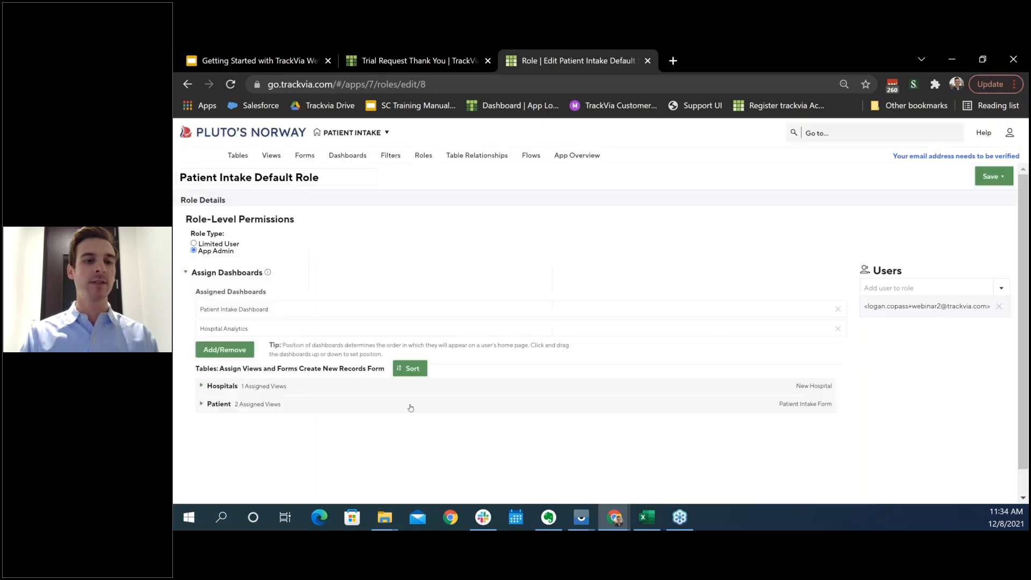
Assign the Hospital Locations, Hospital Summary and ICU Bed Availability views of the Hospitals table to the Patient Intake Default Role
{"action": "scroll", "coordinate": [411, 407], "scroll_direction": "down", "scroll_amount": 1}
{"action": "left_click", "coordinate": [221, 358]}
{"action": "scroll", "coordinate": [241, 421], "scroll_direction": "down", "scroll_amount": 2}
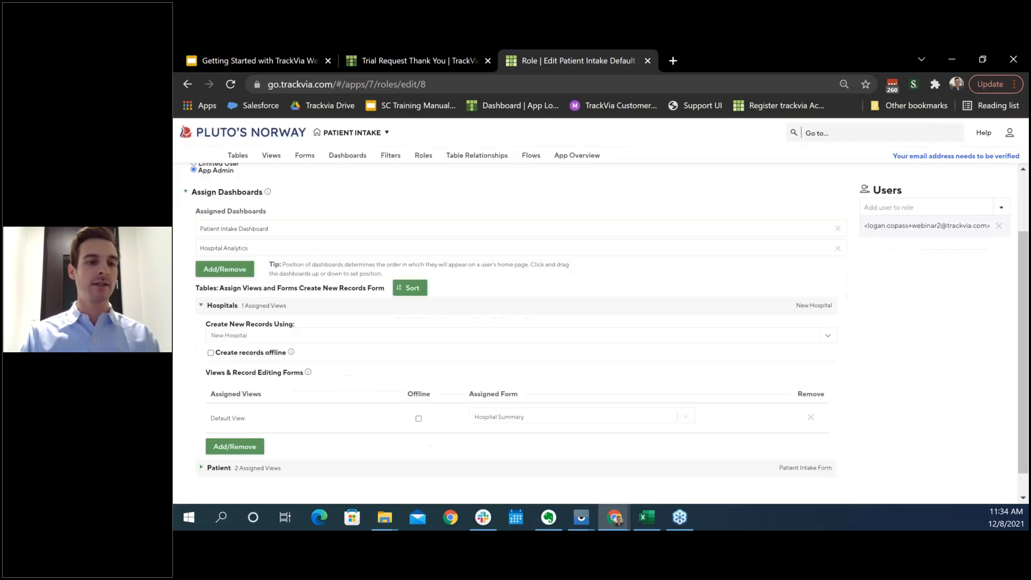
{"action": "left_click", "coordinate": [242, 421]}
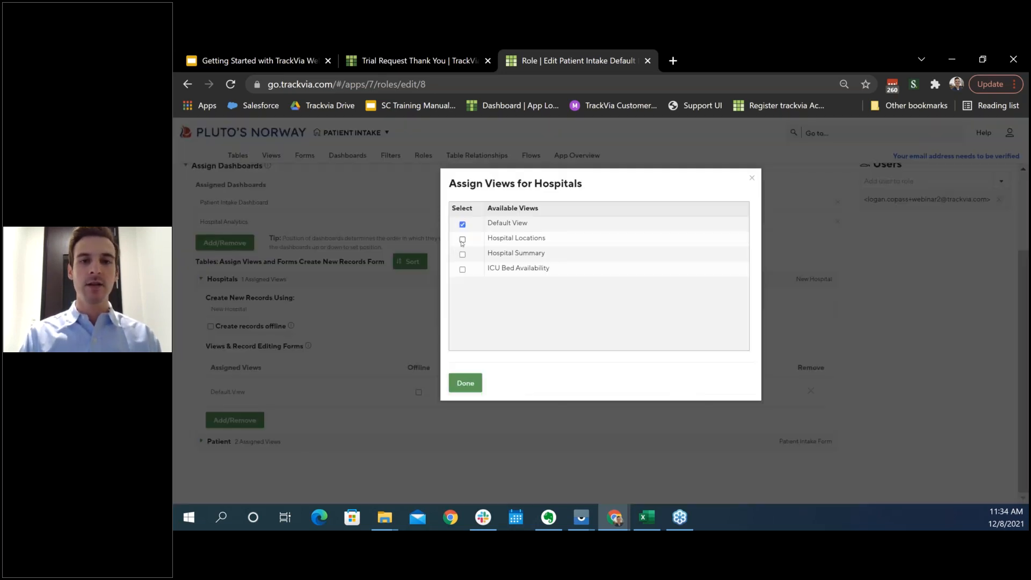
{"action": "left_click", "coordinate": [462, 239]}
{"action": "left_click", "coordinate": [463, 253]}
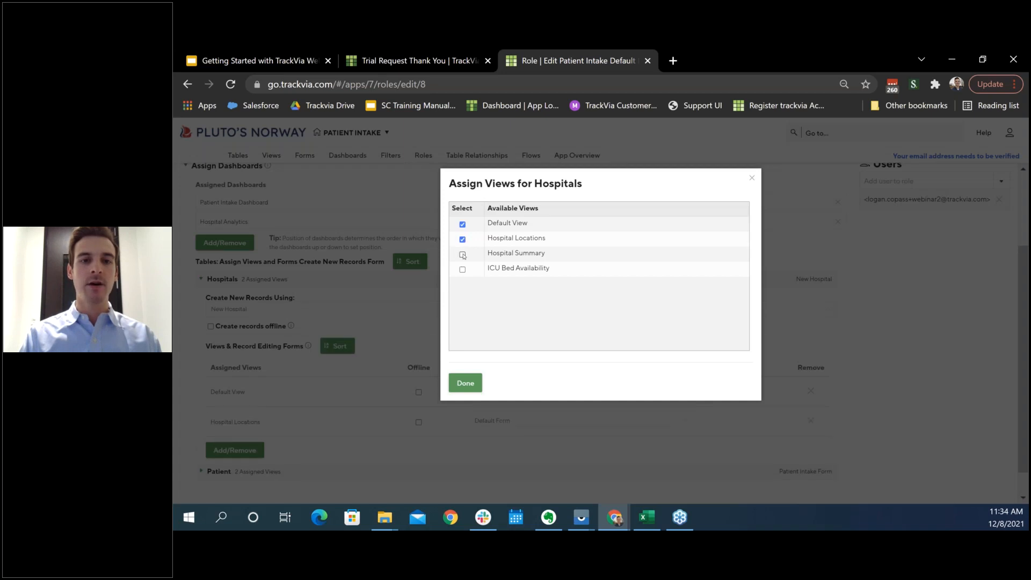
{"action": "left_click", "coordinate": [462, 269]}
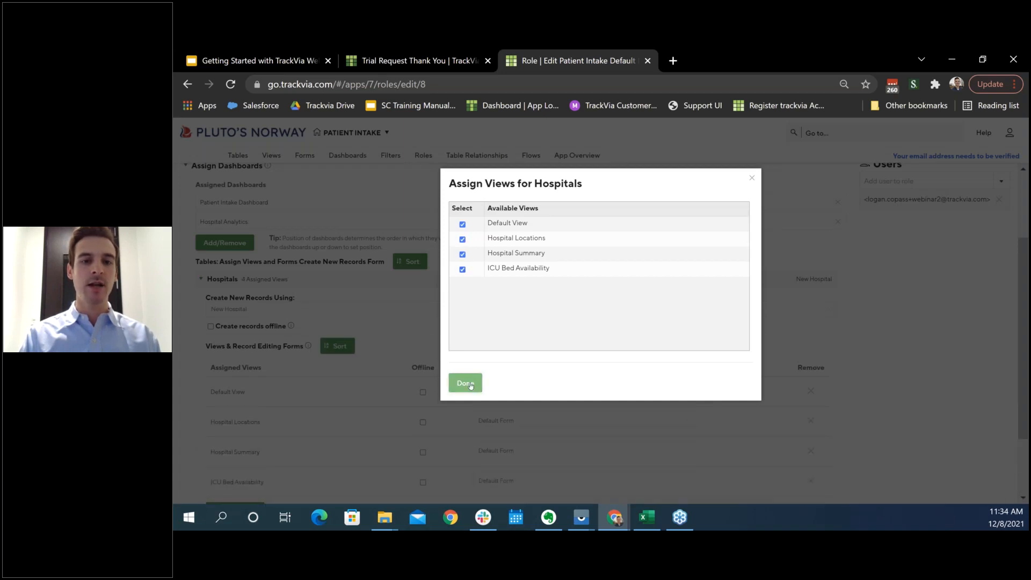
{"action": "left_click", "coordinate": [465, 382]}
Set the Hospital Summary form for the Hospital Locations, Hospital Summary and ICU Bed Availability views, and save the role
{"action": "scroll", "coordinate": [591, 329], "scroll_direction": "down", "scroll_amount": 2}
{"action": "left_click", "coordinate": [584, 327]}
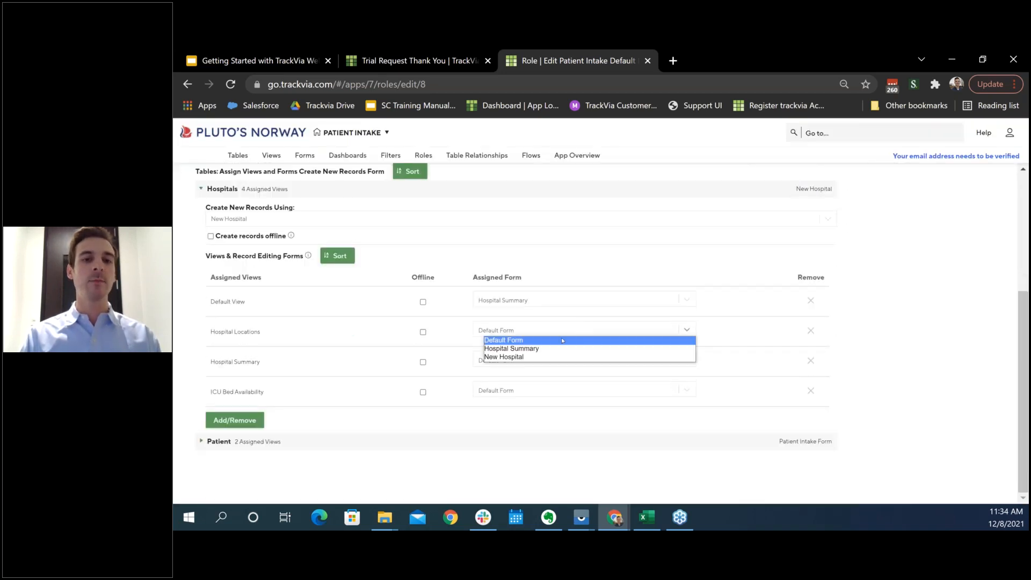
{"action": "left_click", "coordinate": [536, 350]}
{"action": "left_click", "coordinate": [552, 364]}
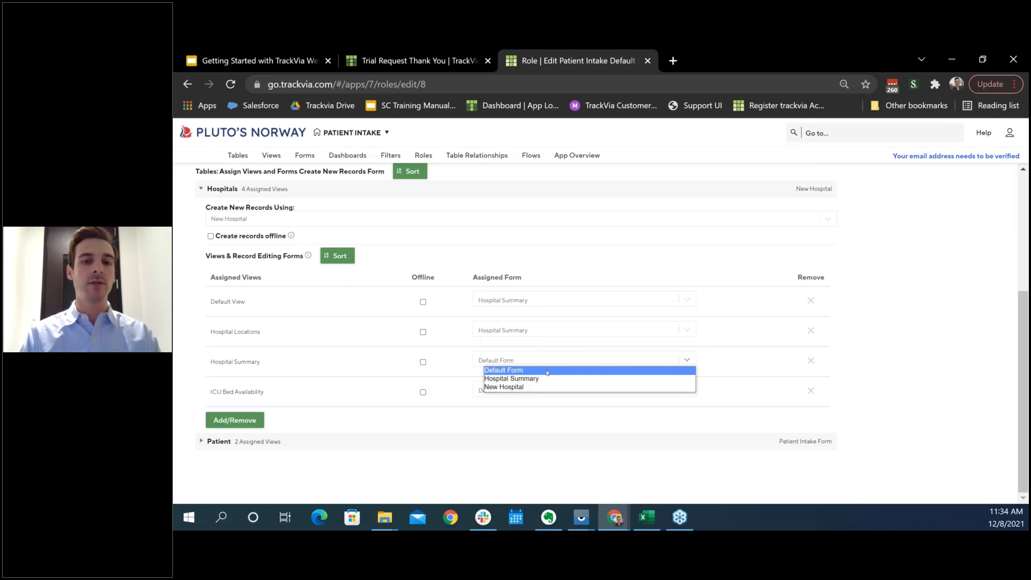
{"action": "left_click", "coordinate": [546, 379]}
{"action": "left_click", "coordinate": [546, 397]}
{"action": "left_click", "coordinate": [537, 409]}
{"action": "scroll", "coordinate": [665, 247], "scroll_direction": "up", "scroll_amount": 4}
{"action": "left_click", "coordinate": [991, 177]}
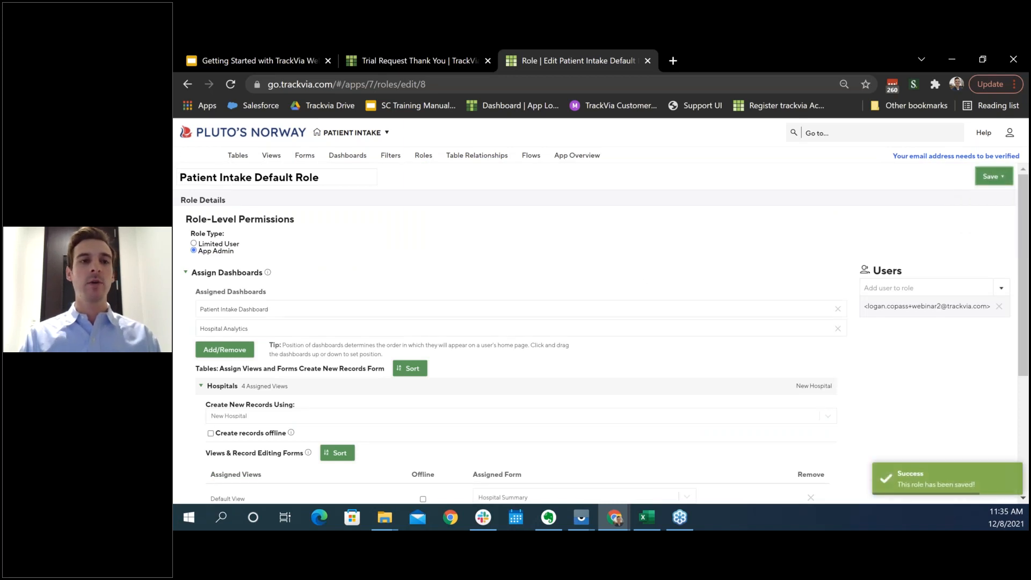
Open the Hospital Analytics dashboard from the home page and examine the Chicago-area hospitals on the Hospital Locations map
{"action": "left_click", "coordinate": [262, 134]}
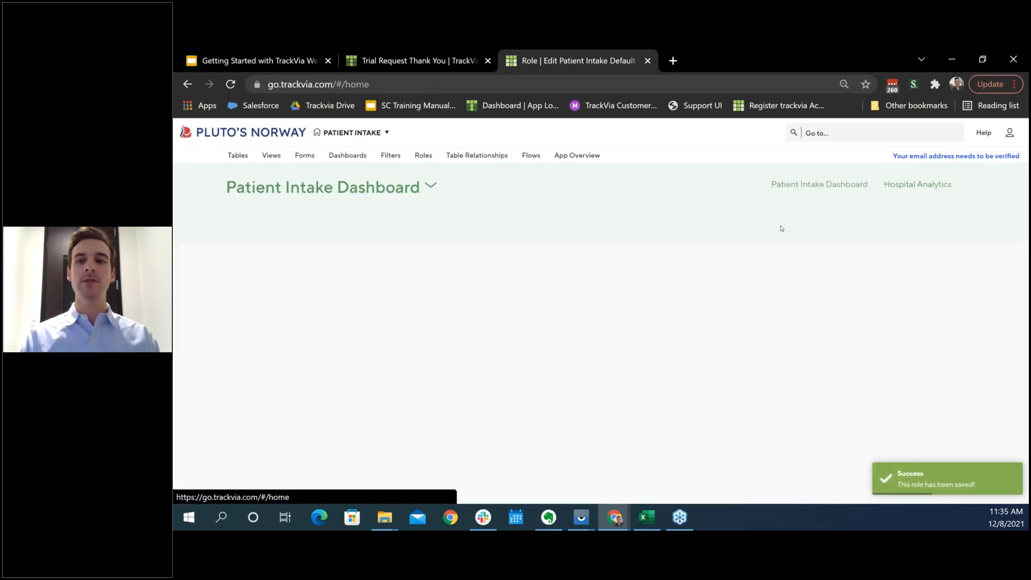
{"action": "left_click", "coordinate": [919, 185]}
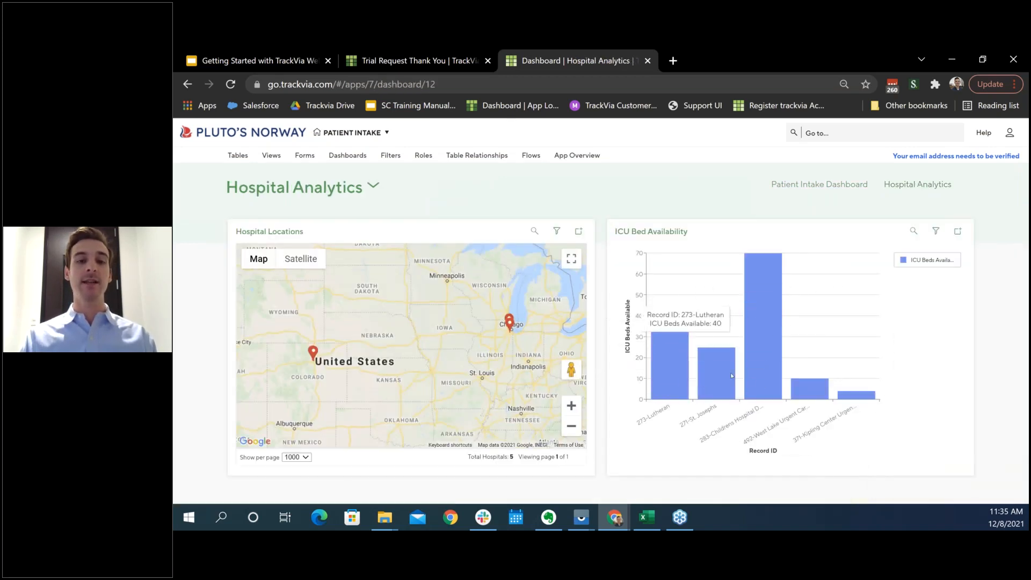
{"action": "scroll", "coordinate": [497, 329], "scroll_direction": "up", "scroll_amount": 3}
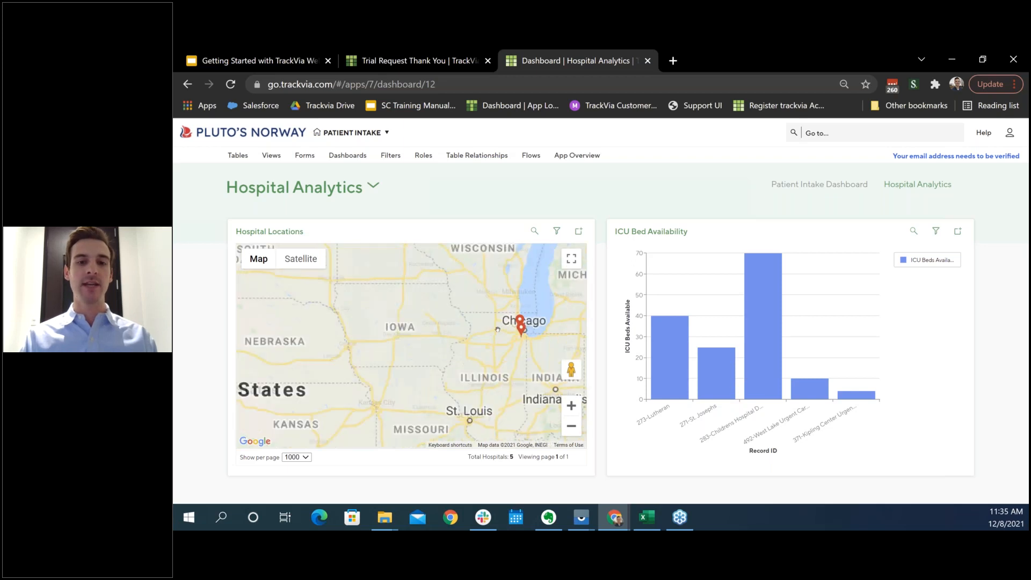
View the Childrens Hospital Denver record from the ICU Bed Availability chart and its linked patient record, ending on the Patient Intake Dashboard
{"action": "mouse_move", "coordinate": [764, 352]}
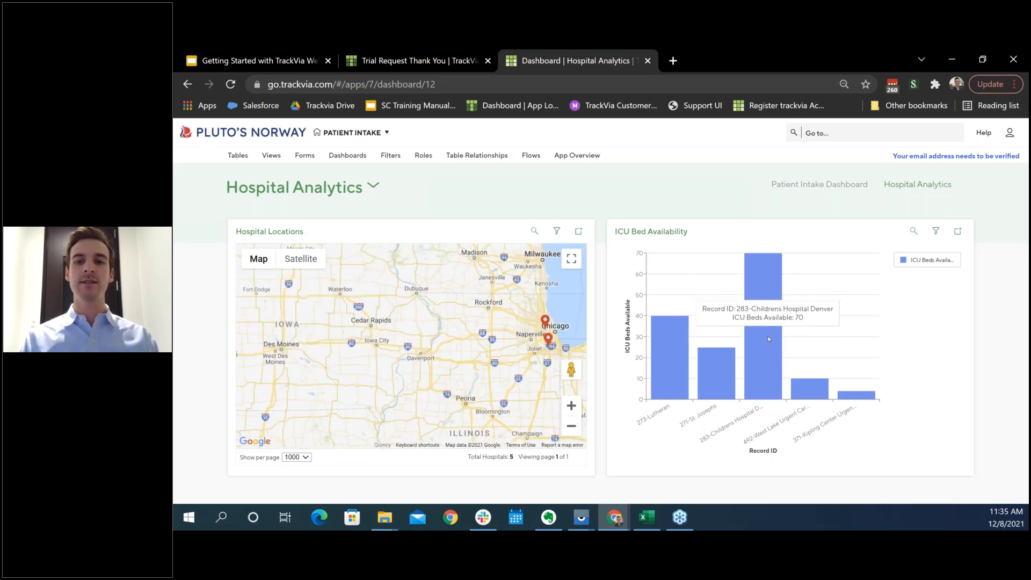
{"action": "left_click", "coordinate": [767, 336]}
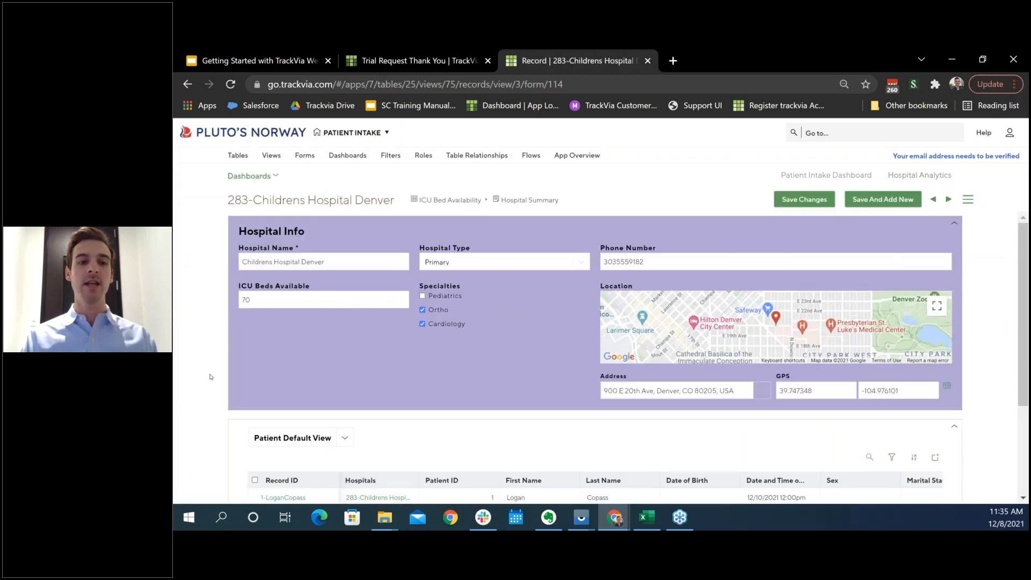
{"action": "scroll", "coordinate": [210, 377], "scroll_direction": "down", "scroll_amount": 3}
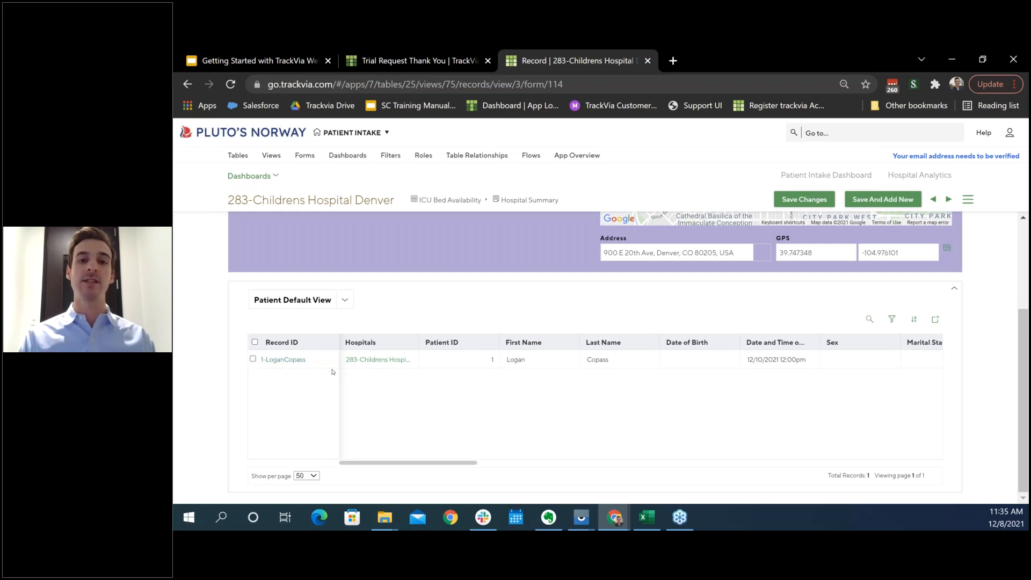
{"action": "left_click", "coordinate": [280, 360]}
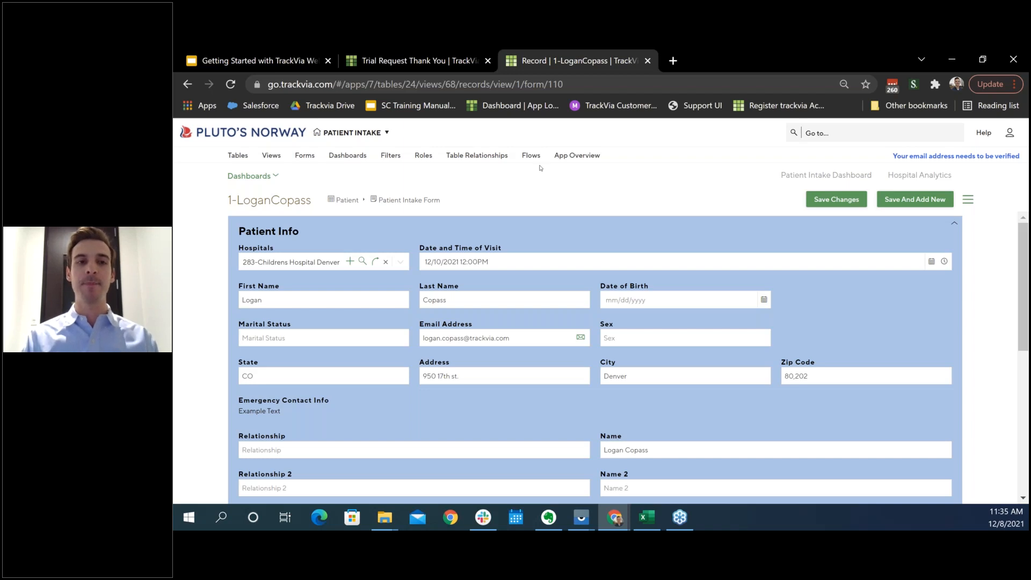
{"action": "left_click", "coordinate": [827, 175]}
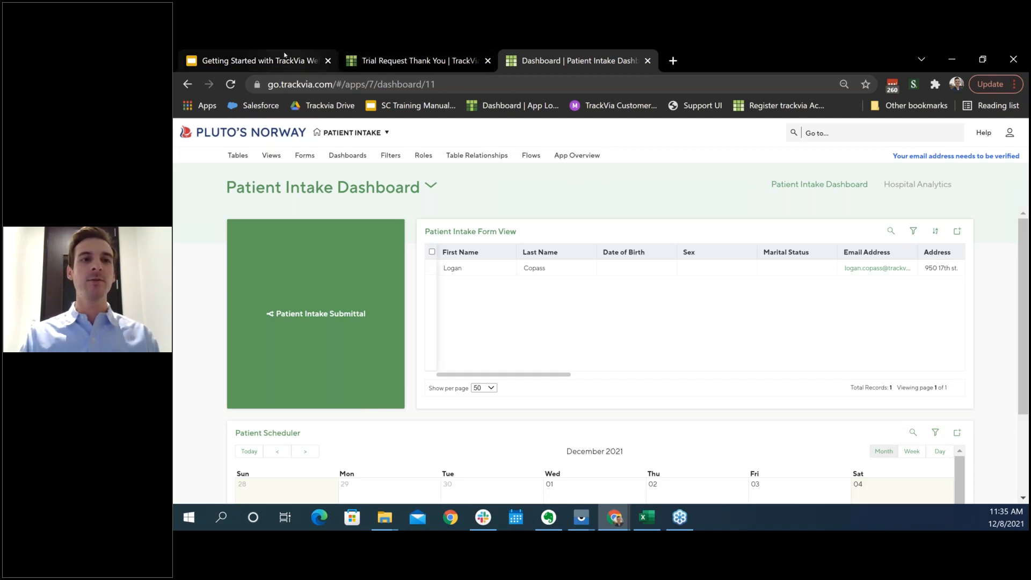
Switch to the Getting Started with TrackVia Webinar presentation in Google Slides and start its slideshow from the DEMO slide
{"action": "left_click", "coordinate": [258, 60]}
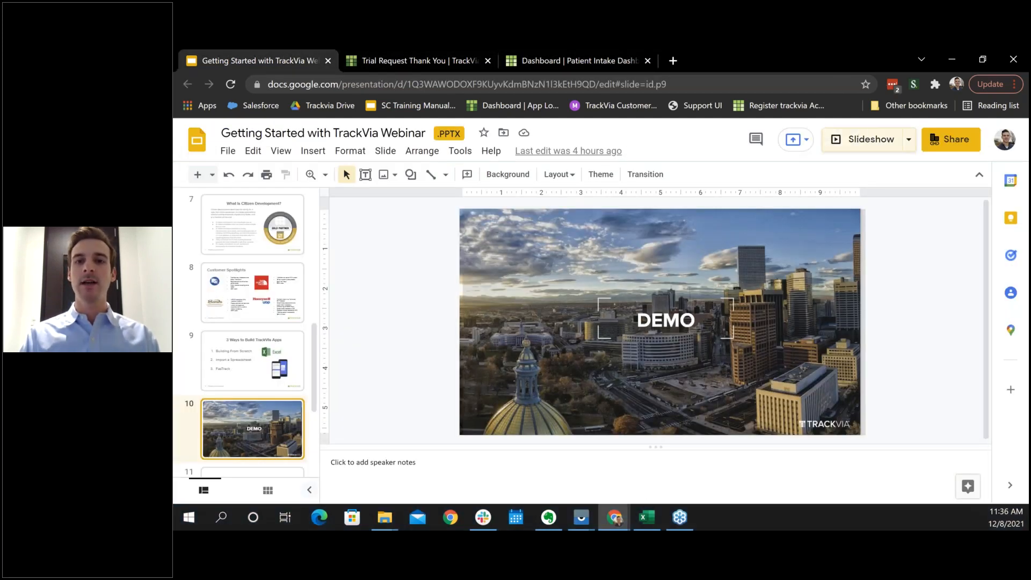
{"action": "left_click", "coordinate": [860, 139]}
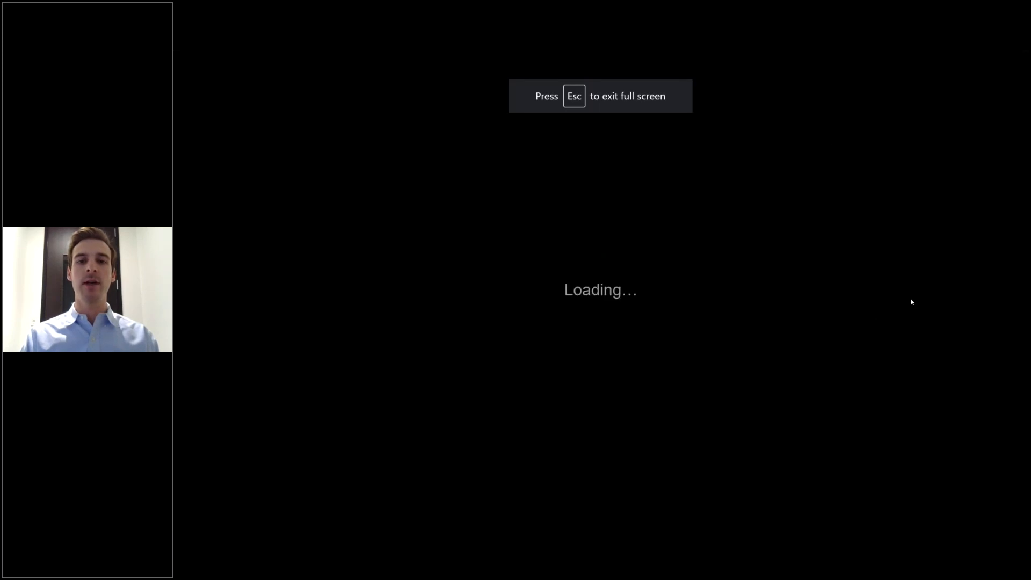